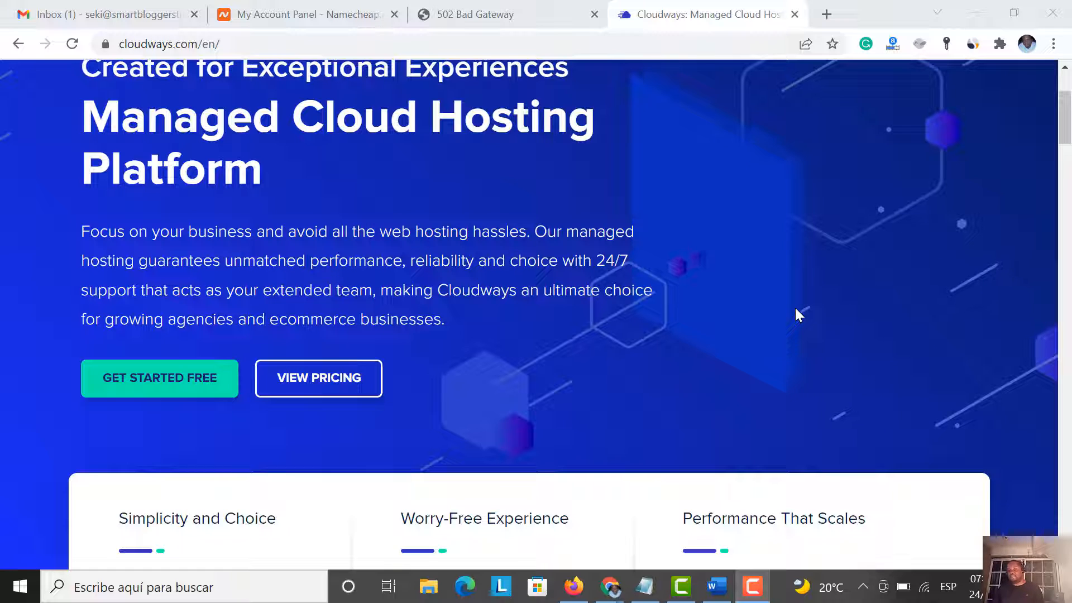
Browse the Cloudways page and open the free account signup form
{"action": "scroll", "coordinate": [708, 280], "scroll_direction": "up", "scroll_amount": 3}
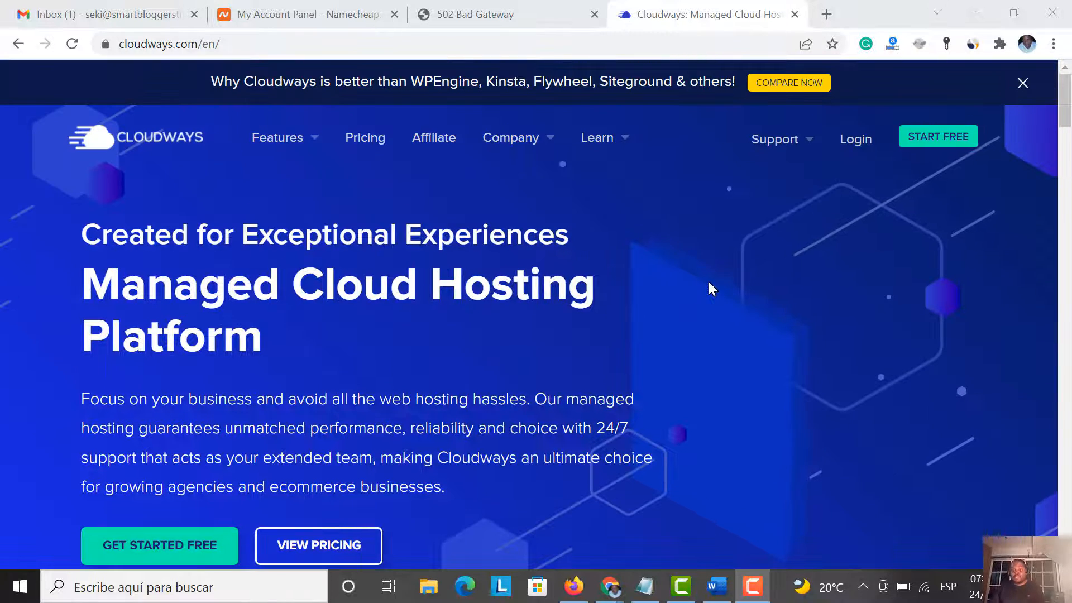
{"action": "scroll", "coordinate": [709, 284], "scroll_direction": "down", "scroll_amount": 6}
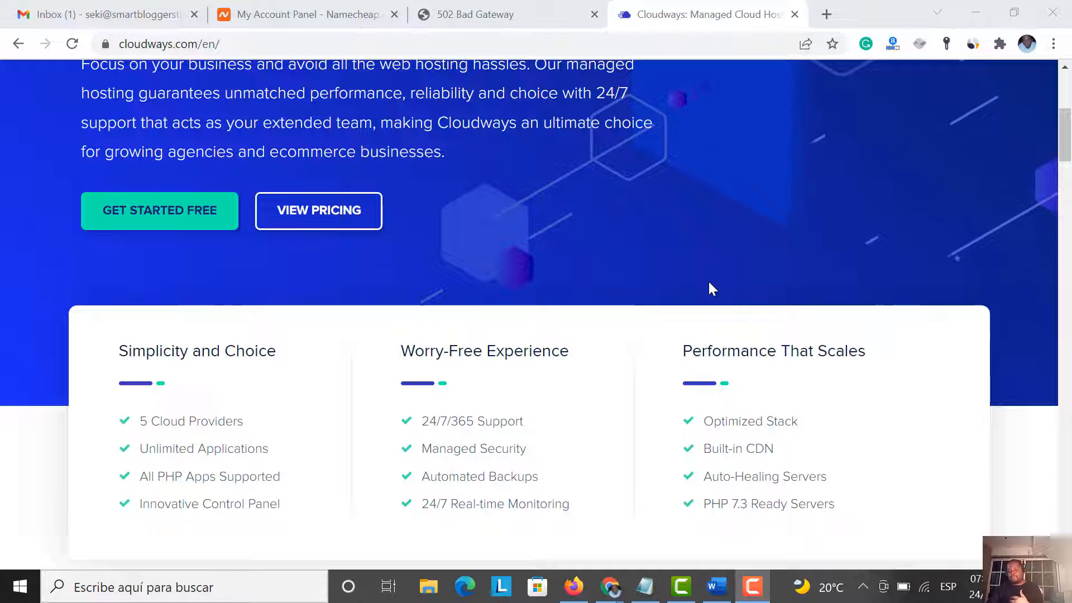
{"action": "scroll", "coordinate": [709, 283], "scroll_direction": "down", "scroll_amount": 4}
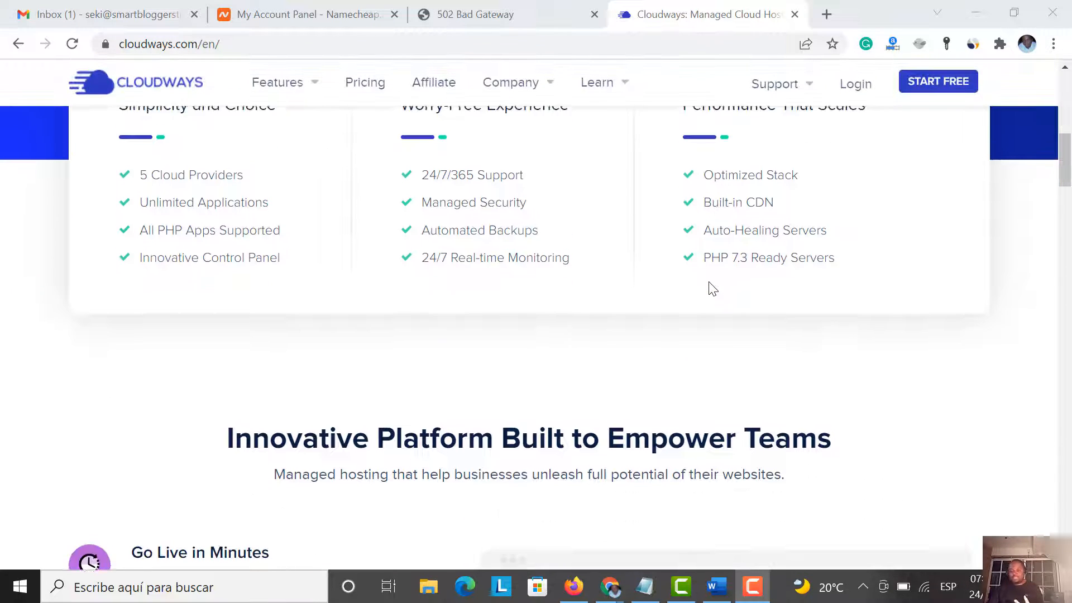
{"action": "scroll", "coordinate": [709, 285], "scroll_direction": "up", "scroll_amount": 4}
{"action": "scroll", "coordinate": [708, 286], "scroll_direction": "up", "scroll_amount": 5}
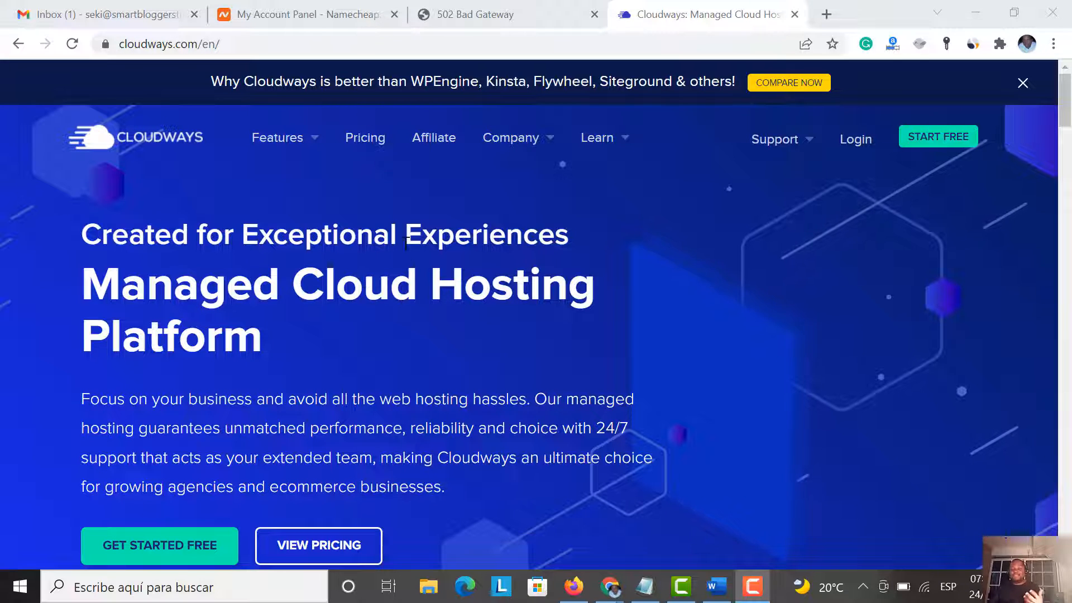
{"action": "scroll", "coordinate": [419, 277], "scroll_direction": "down", "scroll_amount": 6}
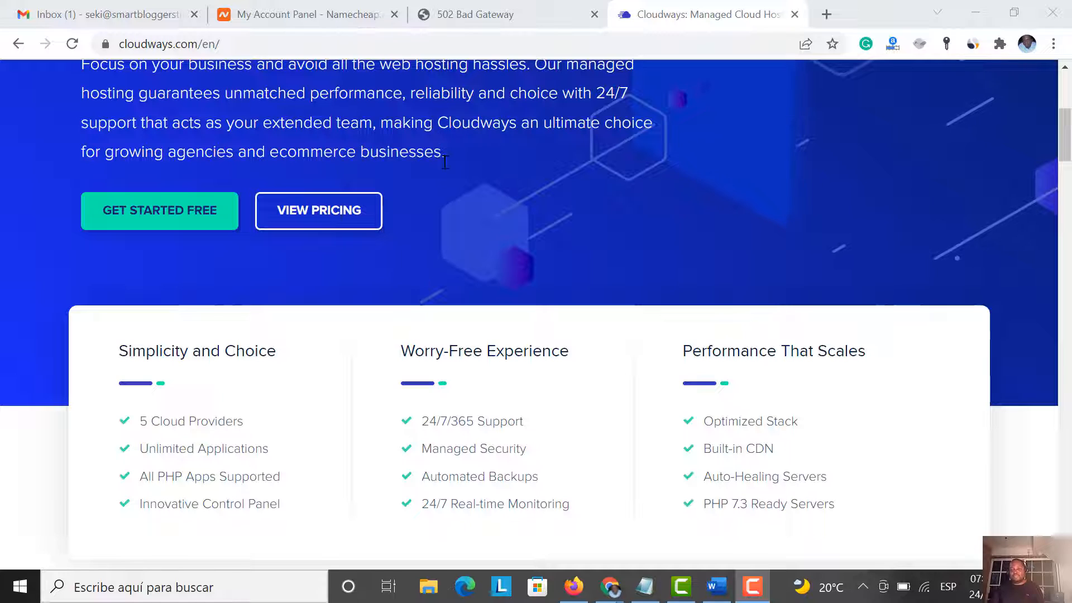
{"action": "scroll", "coordinate": [497, 267], "scroll_direction": "down", "scroll_amount": 6}
{"action": "scroll", "coordinate": [500, 269], "scroll_direction": "up", "scroll_amount": 5}
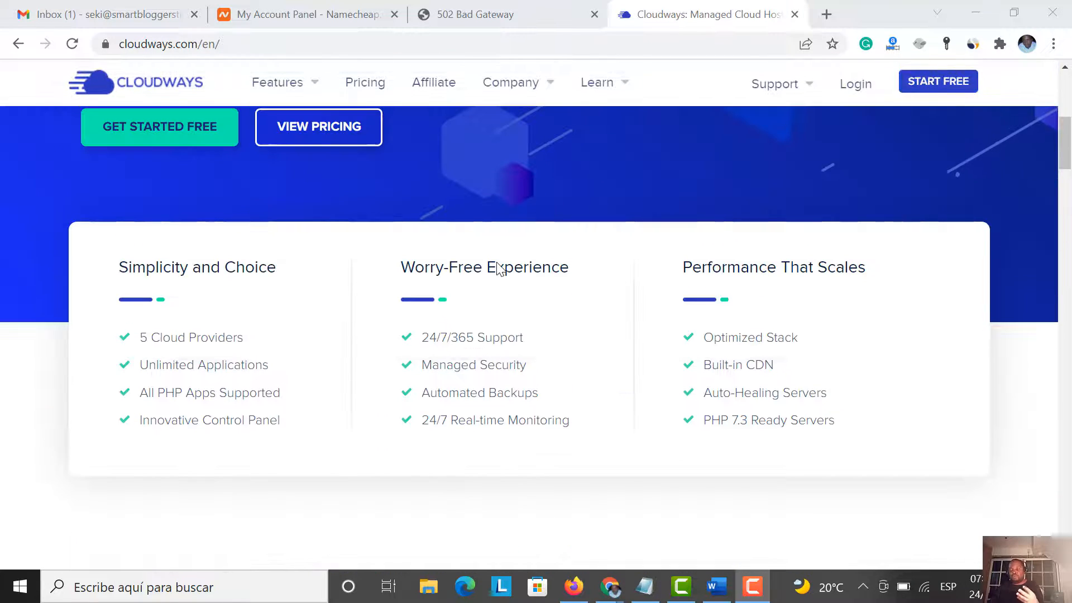
{"action": "scroll", "coordinate": [498, 268], "scroll_direction": "up", "scroll_amount": 6}
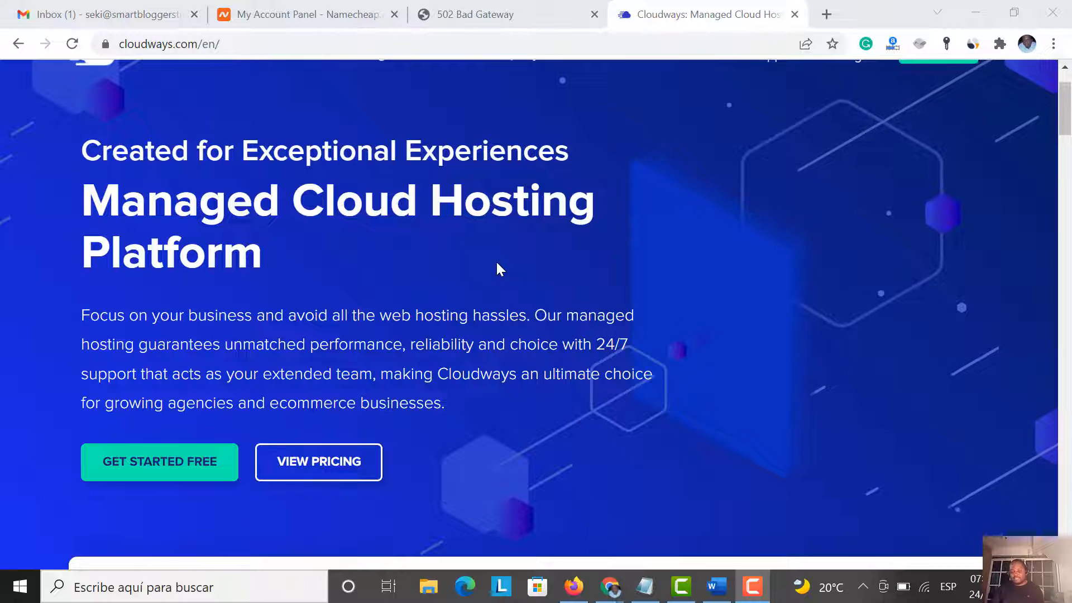
{"action": "scroll", "coordinate": [401, 244], "scroll_direction": "down", "scroll_amount": 3}
{"action": "scroll", "coordinate": [401, 244], "scroll_direction": "up", "scroll_amount": 5}
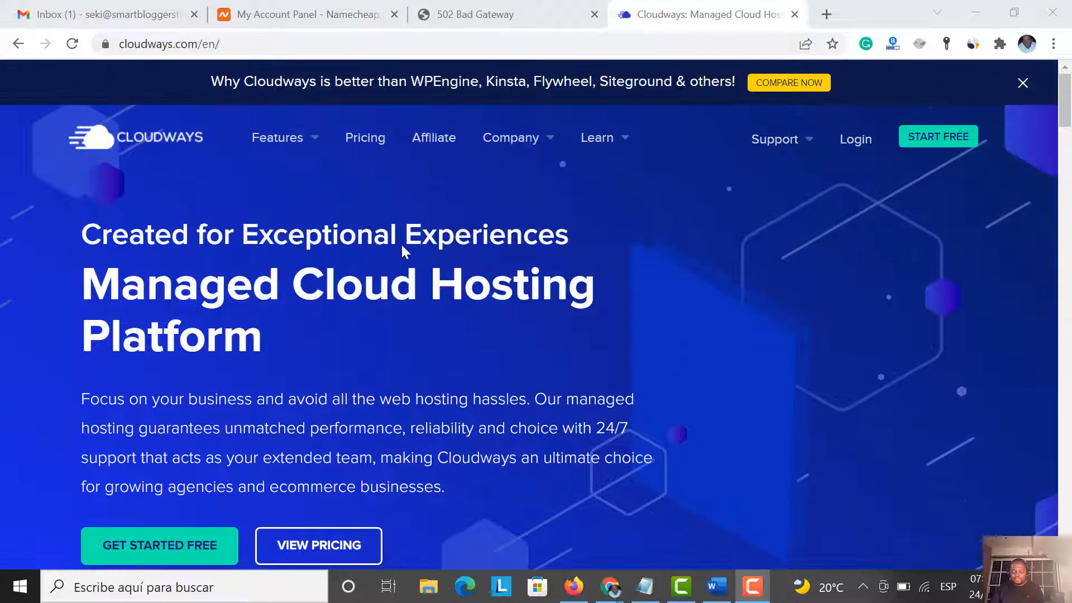
{"action": "scroll", "coordinate": [401, 244], "scroll_direction": "down", "scroll_amount": 3}
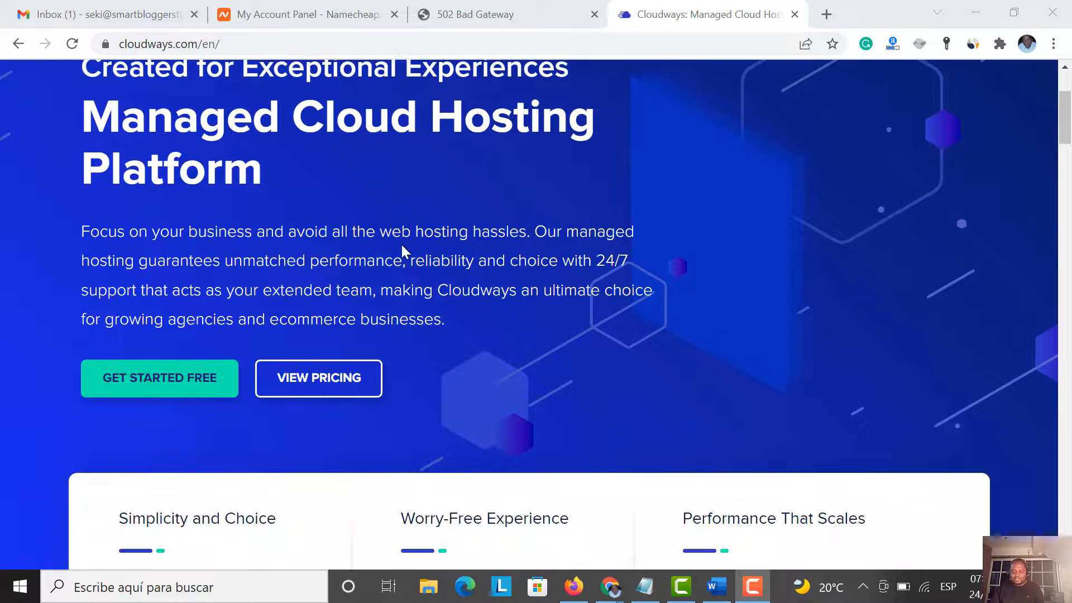
{"action": "left_click", "coordinate": [166, 393]}
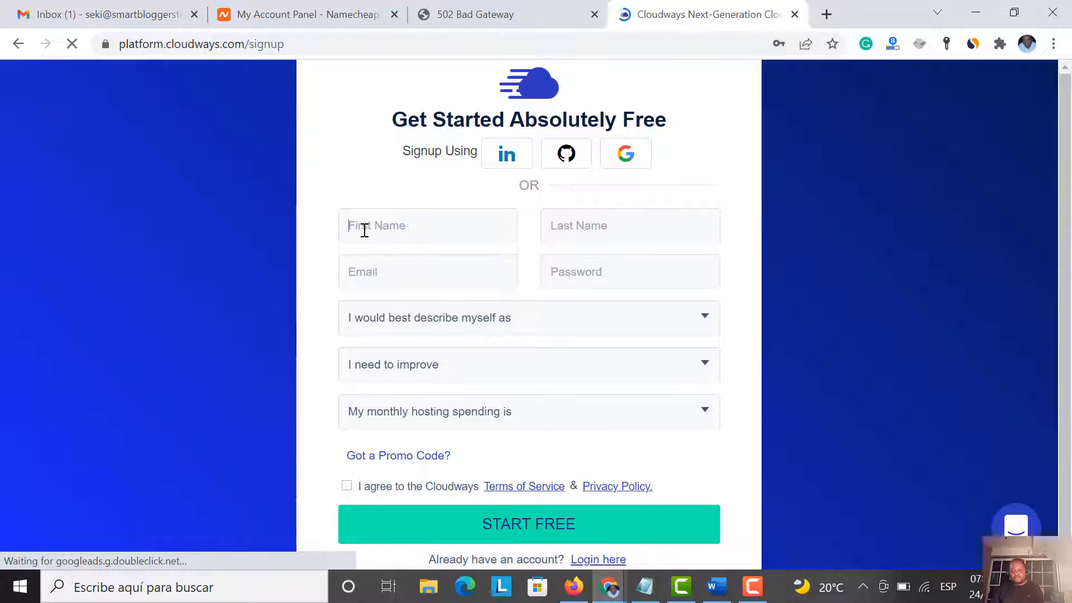
Enter the first name, last name, e-mail address and account password
{"action": "left_click", "coordinate": [364, 230]}
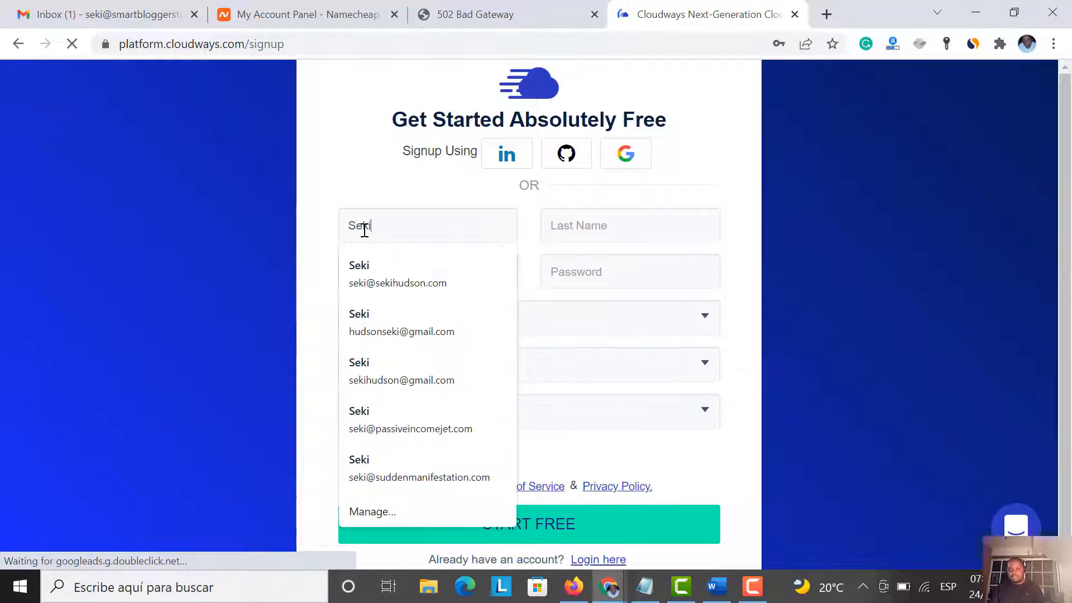
{"action": "left_click", "coordinate": [587, 225]}
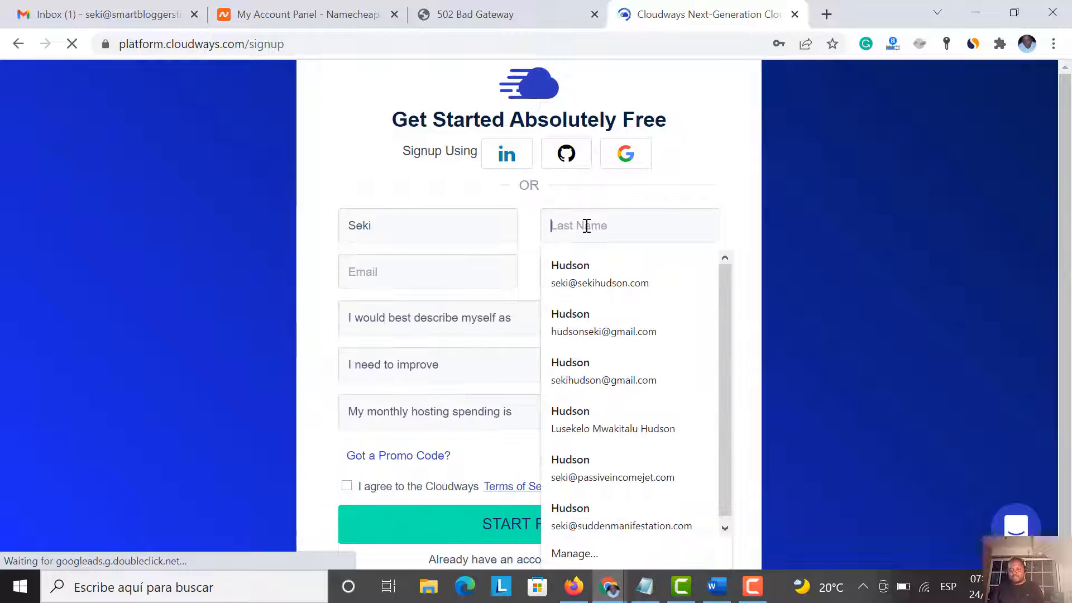
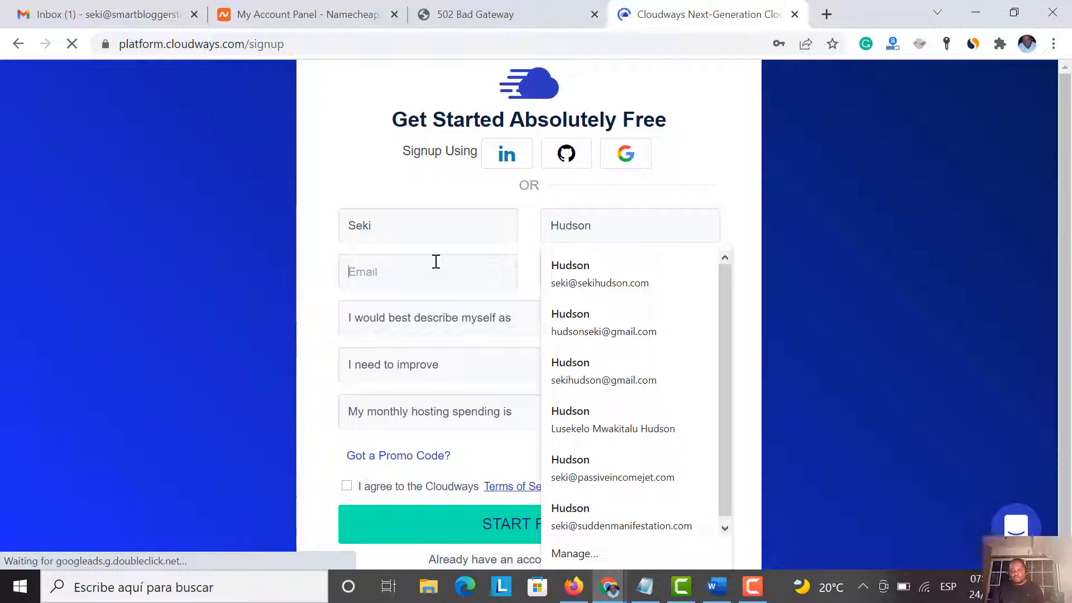
{"action": "left_click", "coordinate": [436, 261]}
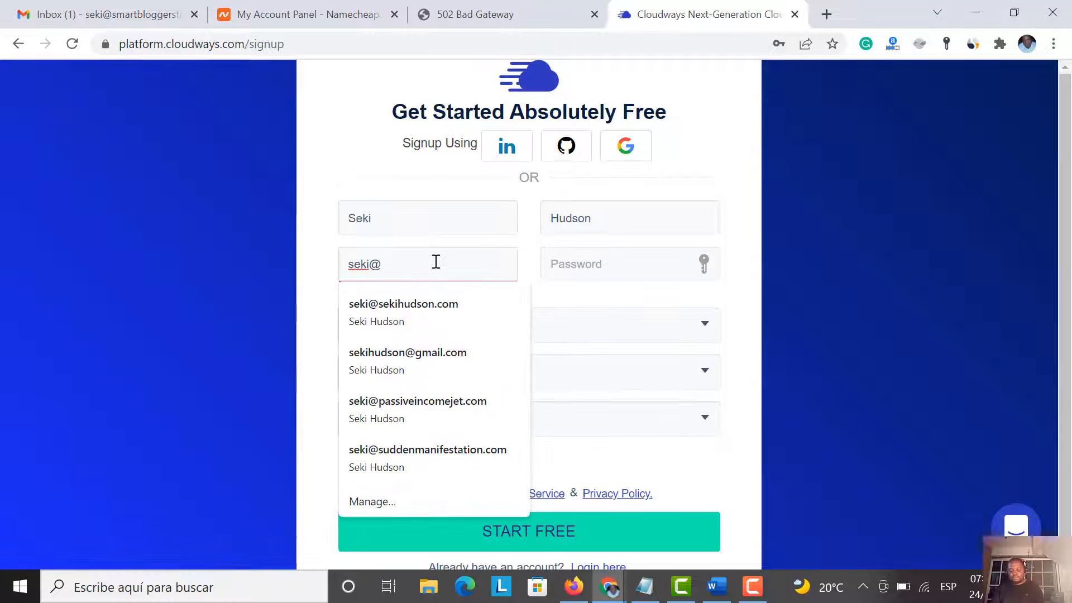
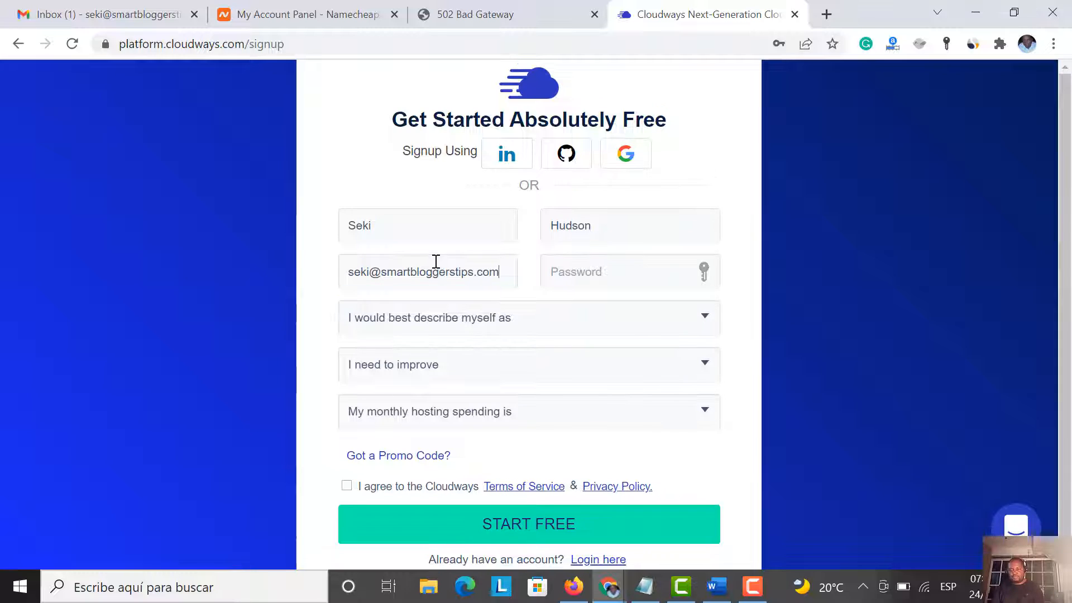
{"action": "left_click", "coordinate": [575, 275]}
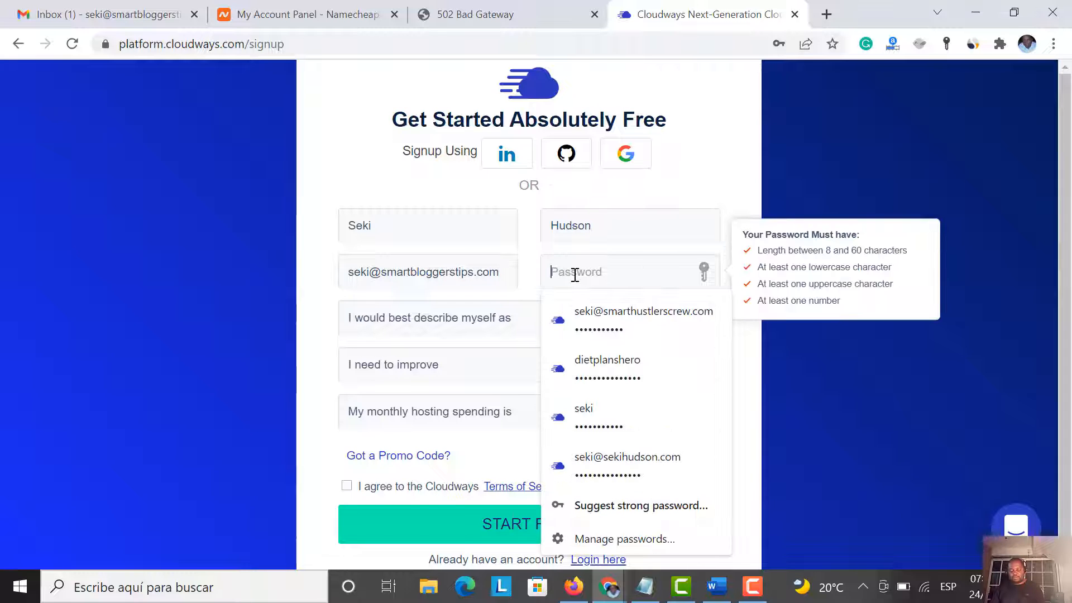
{"action": "type", "text": "S"}
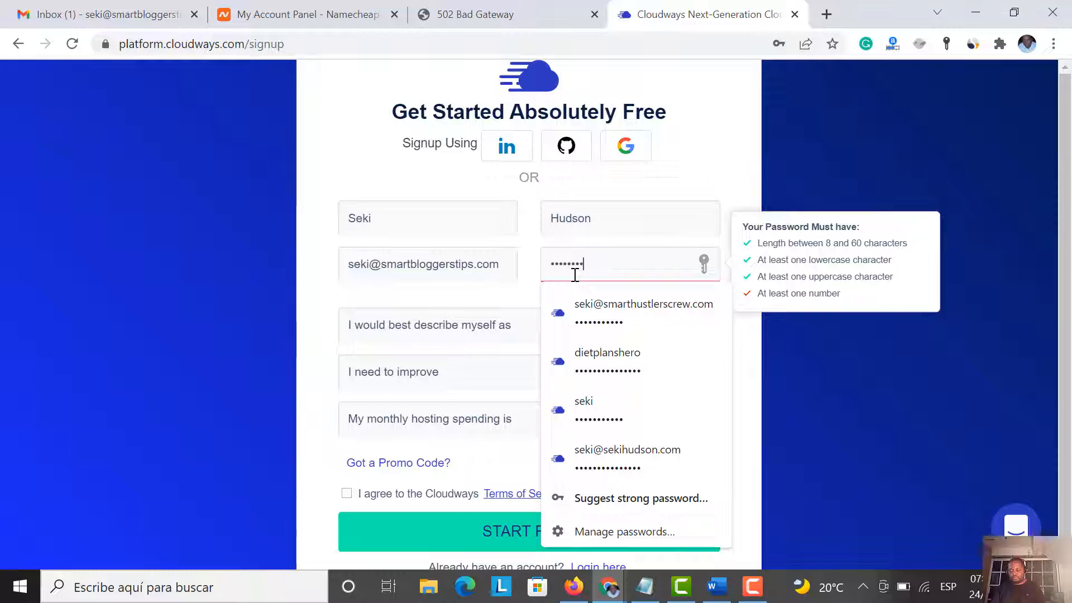
{"action": "type", "text": "1"}
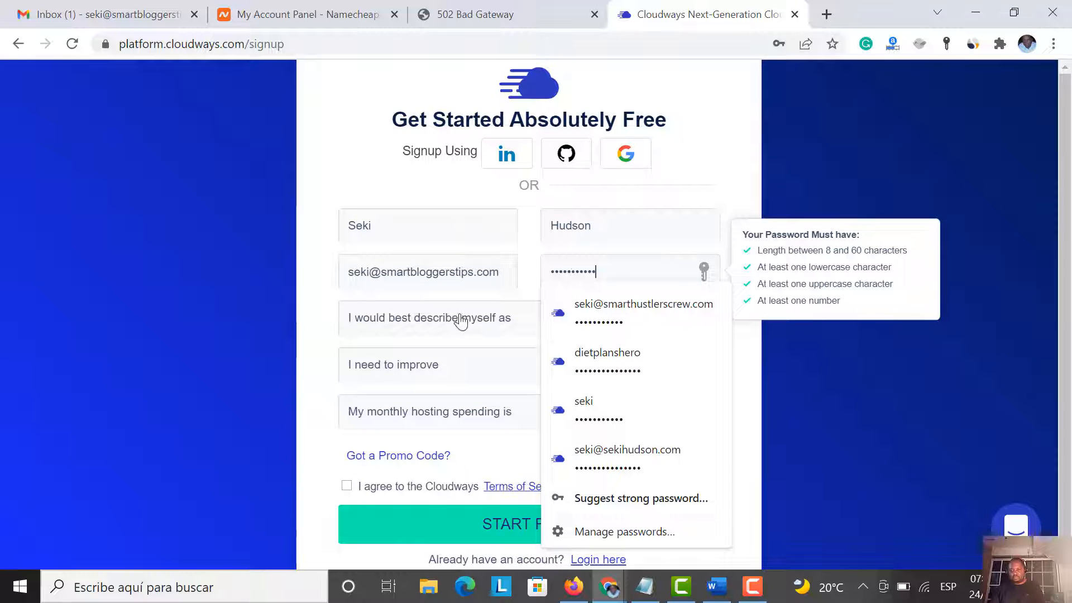
Choose Blogger, Website Performance/Speed and $0 - $50 monthly spending, then accept the terms
{"action": "left_click", "coordinate": [460, 322]}
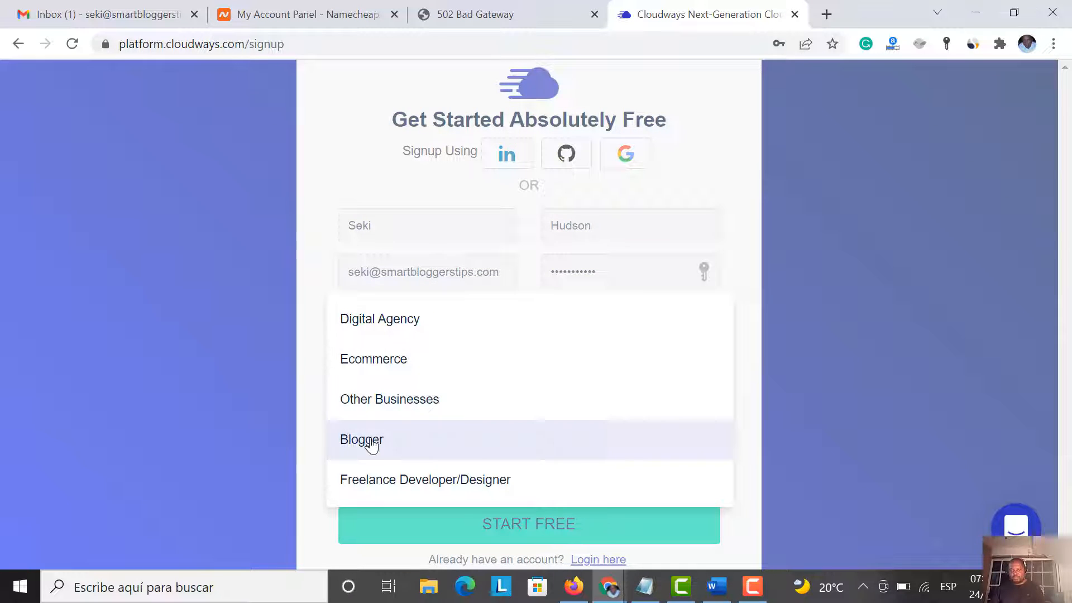
{"action": "left_click", "coordinate": [372, 446]}
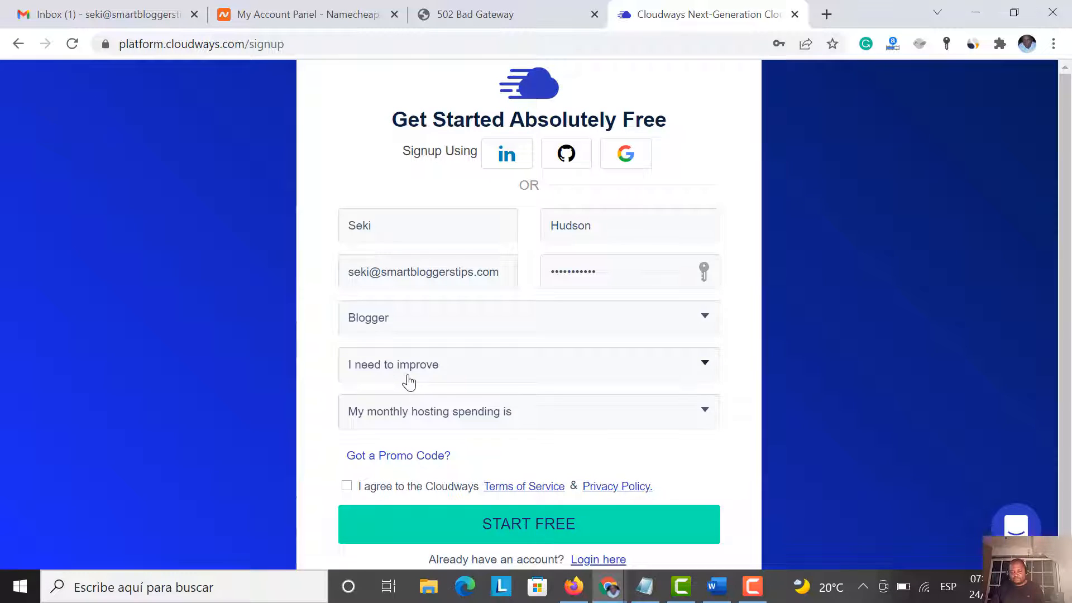
{"action": "left_click", "coordinate": [409, 383]}
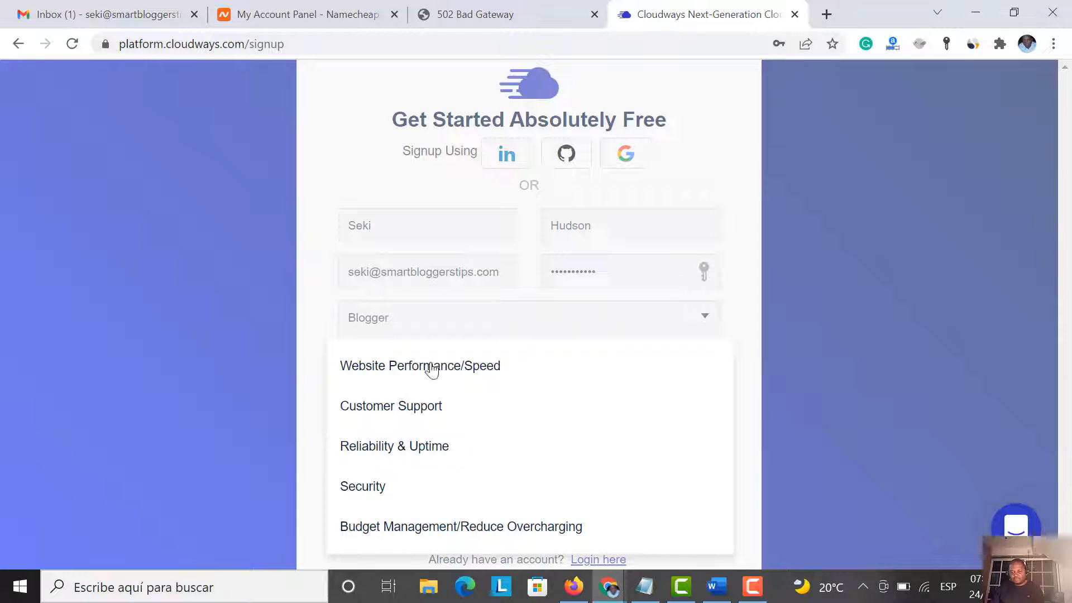
{"action": "left_click", "coordinate": [433, 370]}
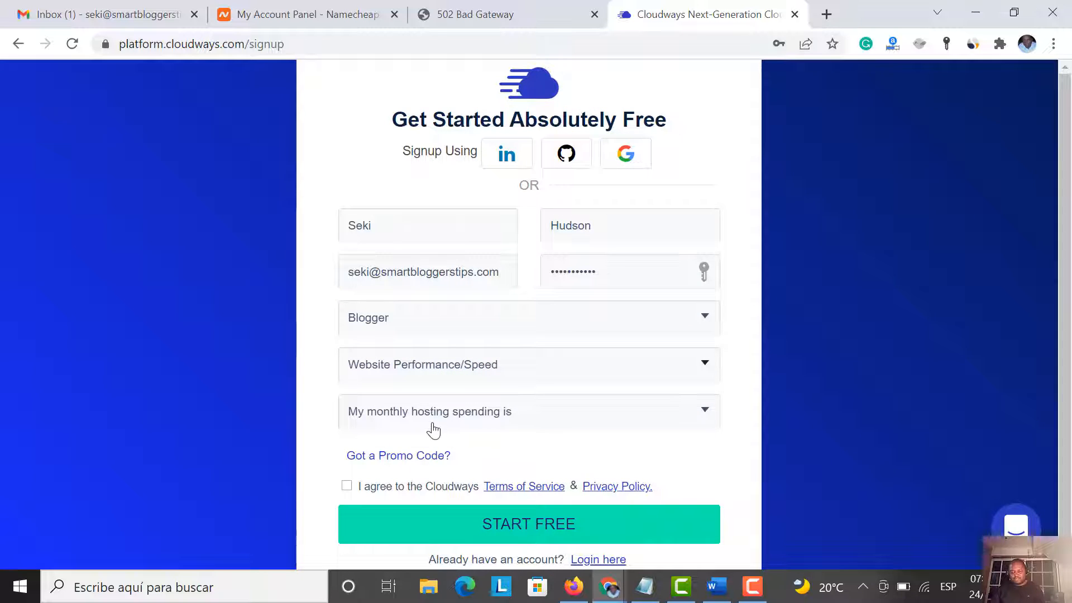
{"action": "left_click", "coordinate": [433, 430]}
{"action": "left_click", "coordinate": [383, 385]}
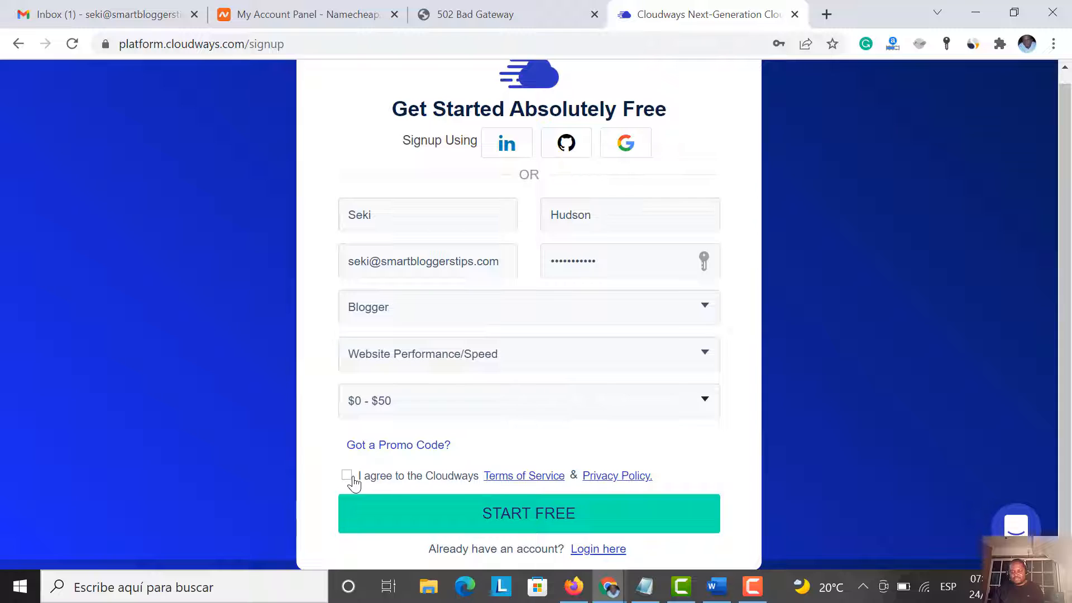
{"action": "left_click", "coordinate": [347, 475]}
Submit the signup with START FREE, decline saving the password, and dismiss the Welcome message
{"action": "left_click", "coordinate": [522, 524]}
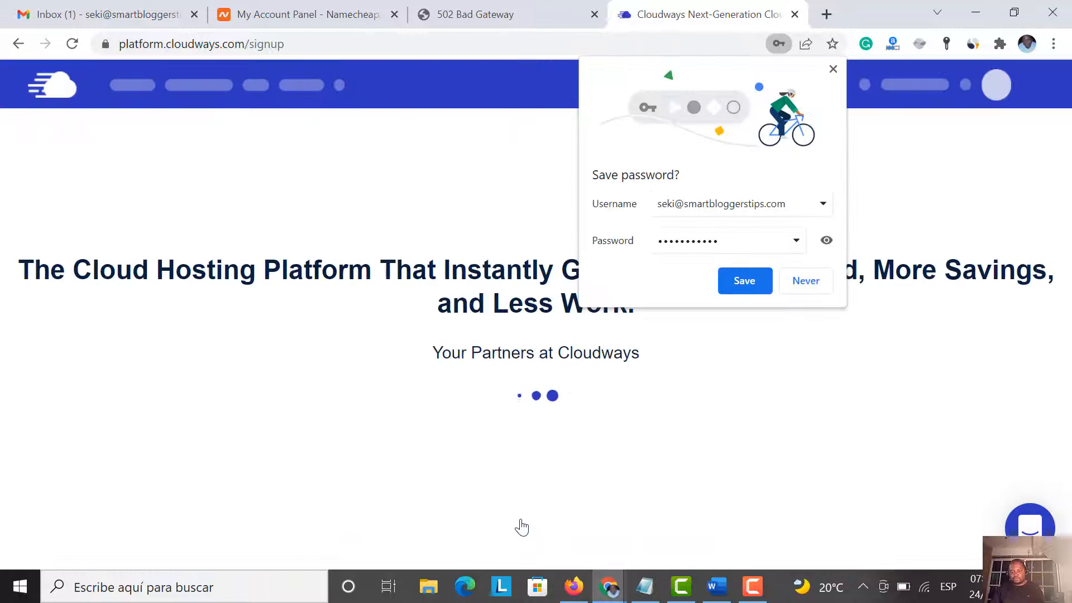
{"action": "left_click", "coordinate": [796, 288]}
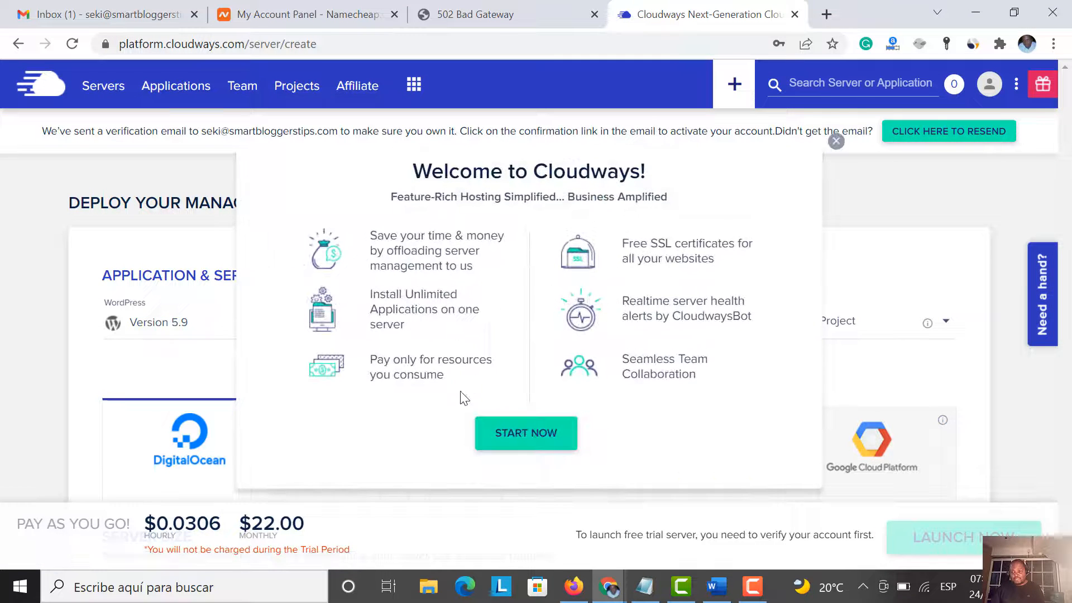
{"action": "left_click", "coordinate": [837, 142]}
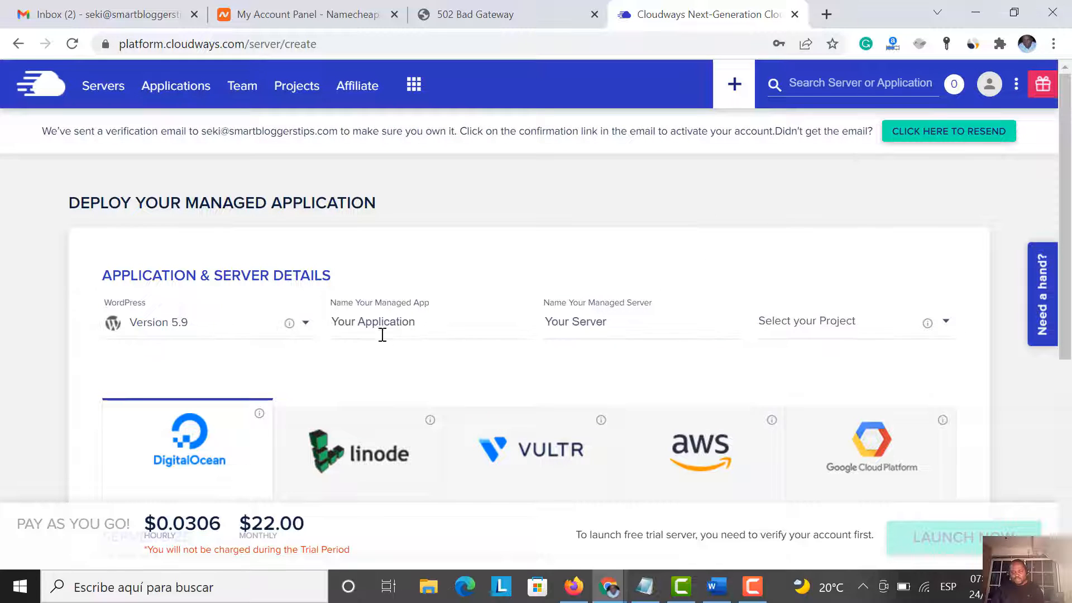
{"action": "scroll", "coordinate": [413, 346], "scroll_direction": "down", "scroll_amount": 4}
{"action": "scroll", "coordinate": [412, 346], "scroll_direction": "up", "scroll_amount": 4}
Choose WordPress Version 5.9 and rename both the managed app and managed server to 'bim'
{"action": "left_click", "coordinate": [186, 326]}
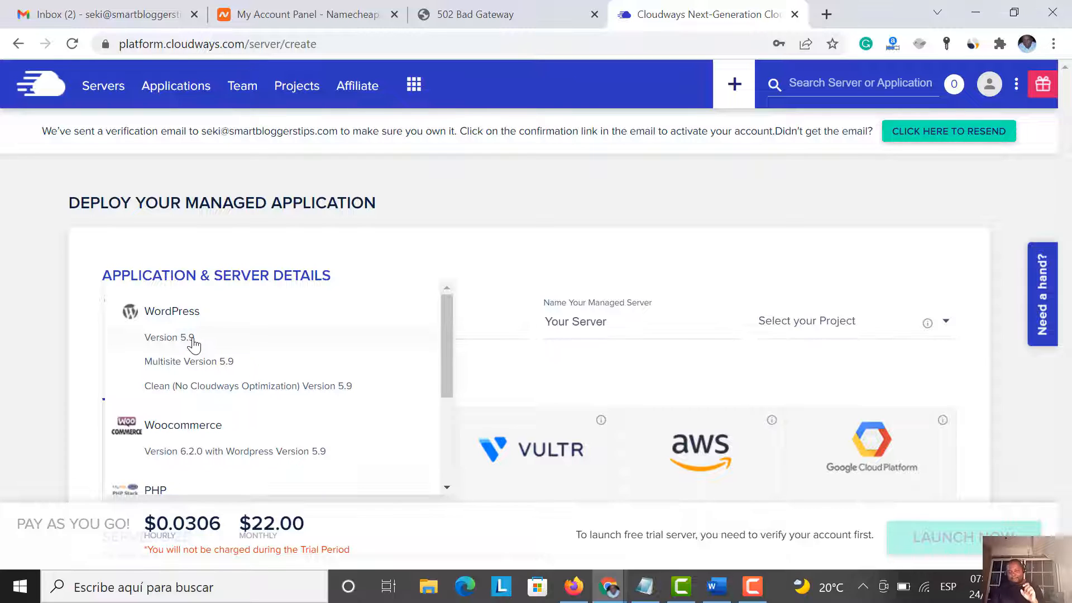
{"action": "left_click", "coordinate": [189, 338]}
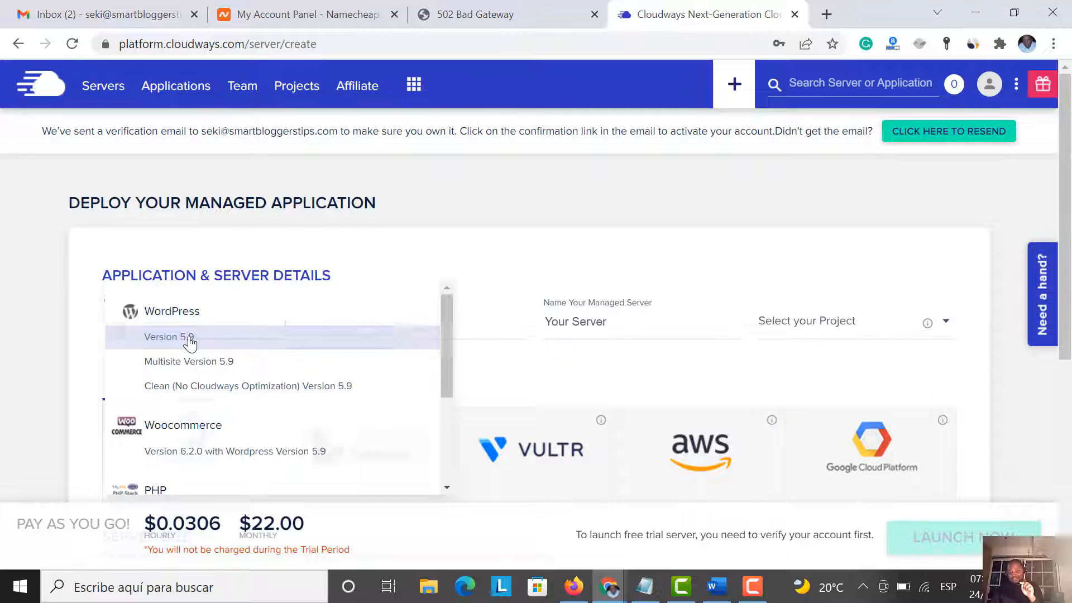
{"action": "left_click", "coordinate": [373, 328]}
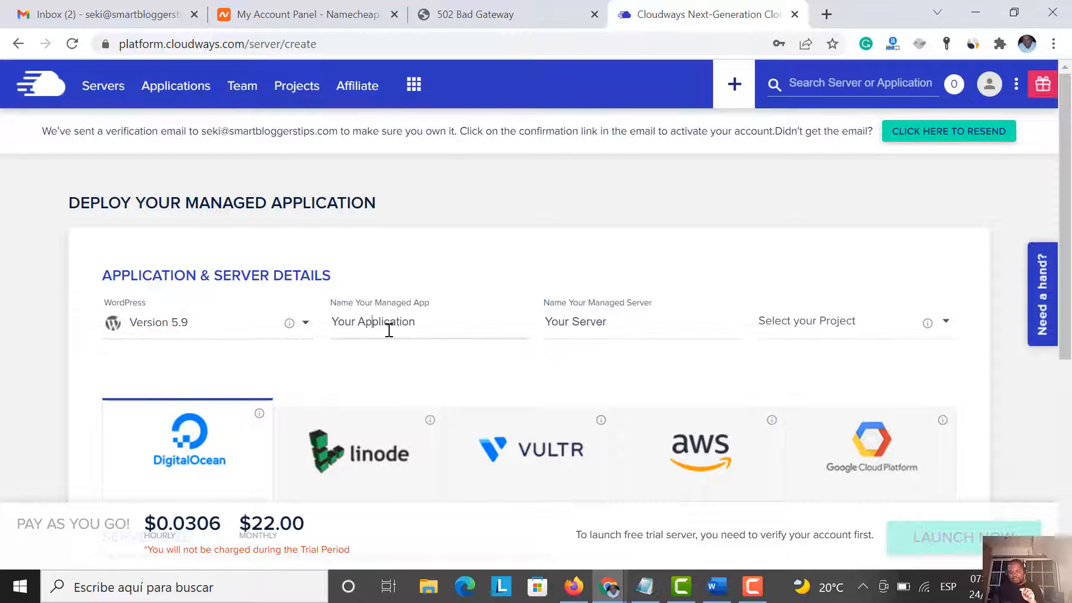
{"action": "left_click_drag", "start_coordinate": [427, 326], "coordinate": [328, 333]}
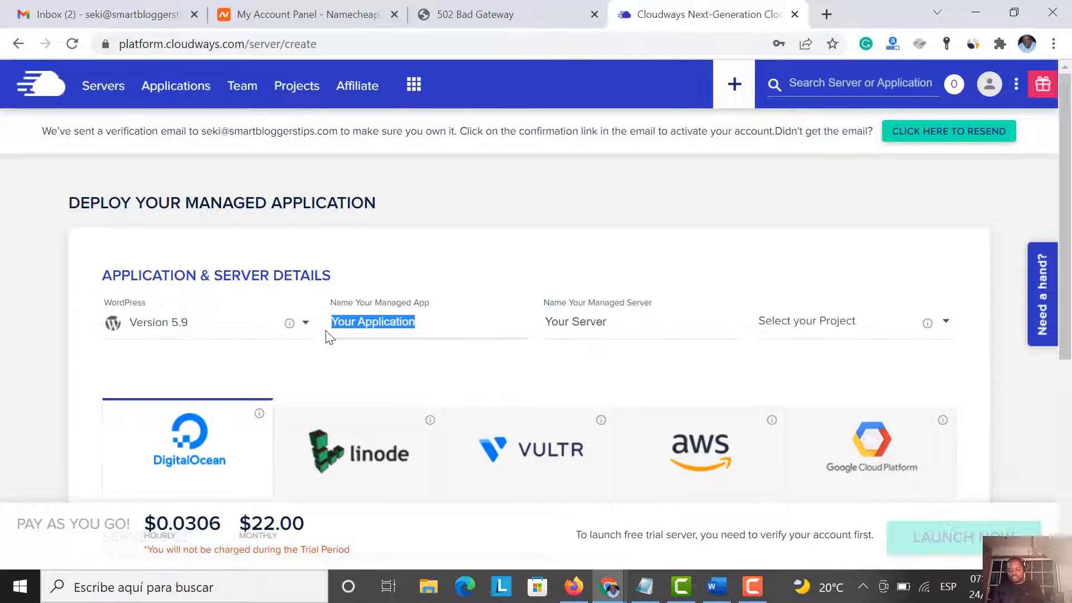
{"action": "type", "text": "bim"}
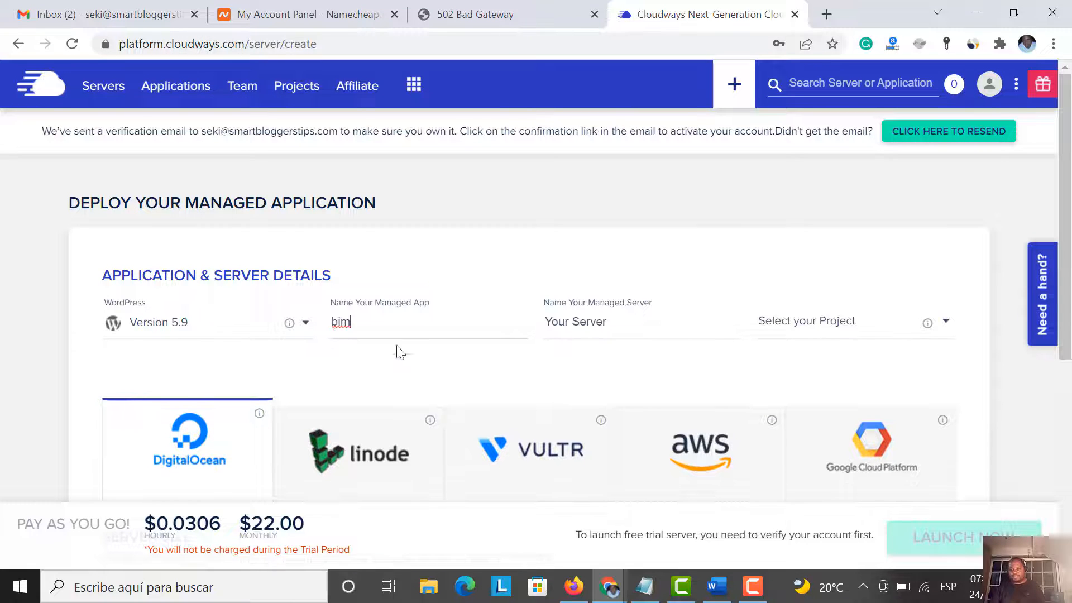
{"action": "left_click_drag", "start_coordinate": [614, 322], "coordinate": [536, 320]}
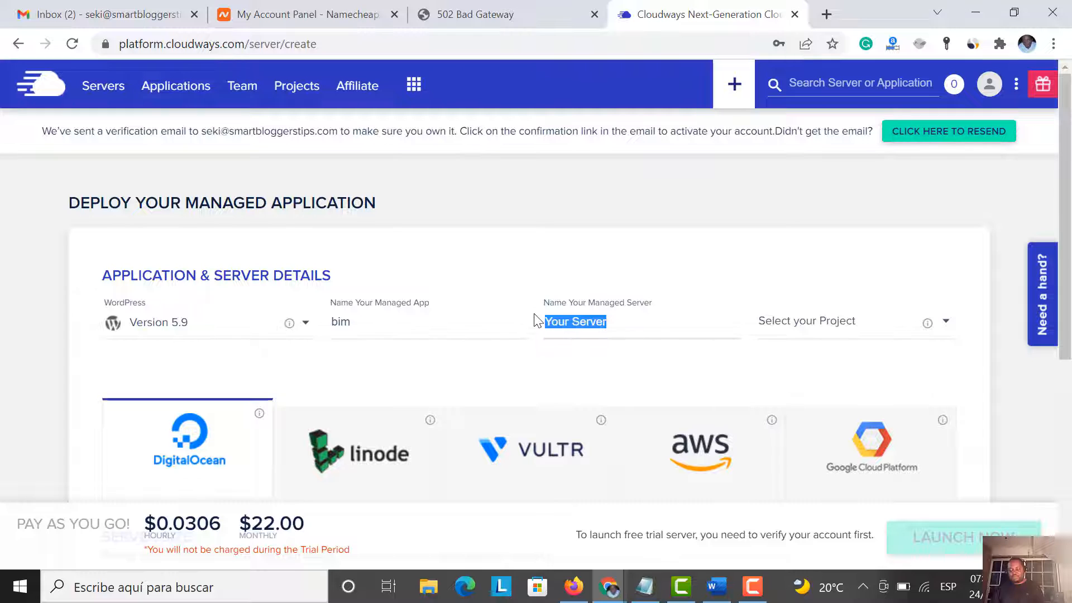
{"action": "type", "text": "bim"}
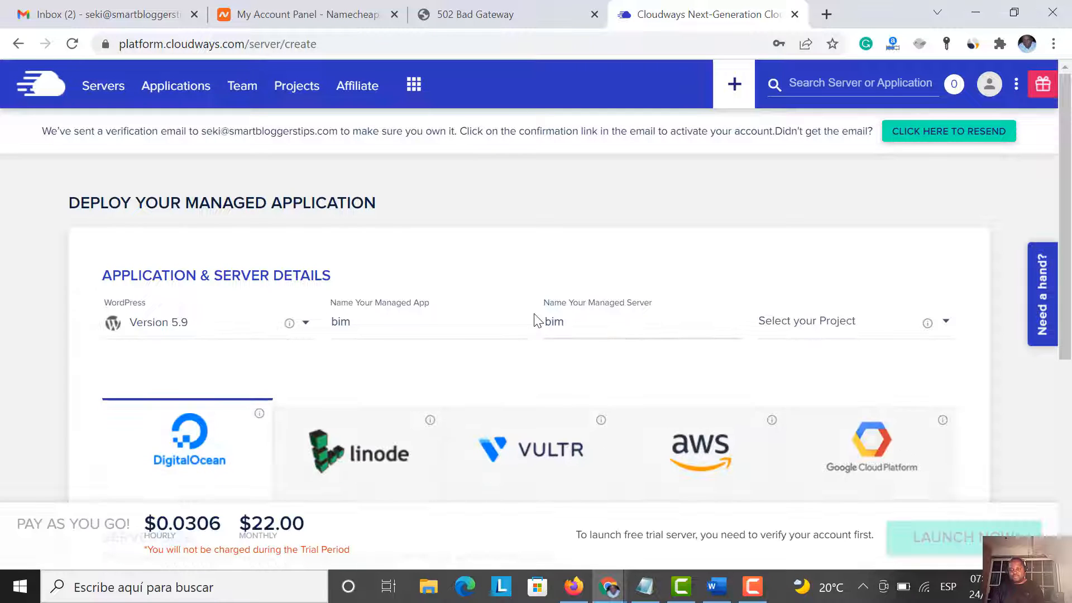
Check the project list, find it empty, and leave the project unselected
{"action": "left_click", "coordinate": [807, 326]}
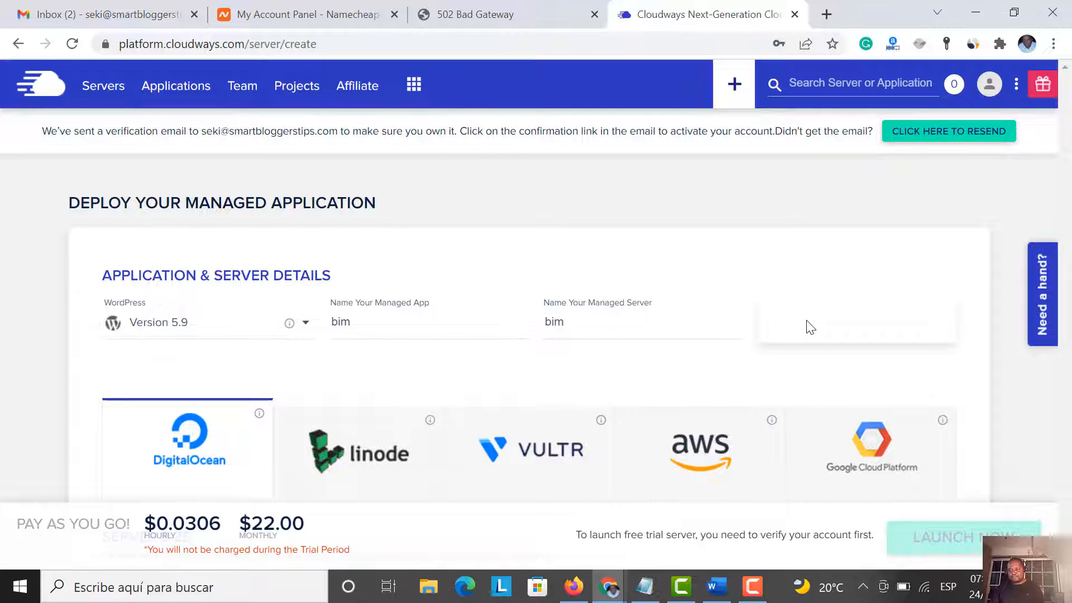
{"action": "left_click", "coordinate": [730, 366]}
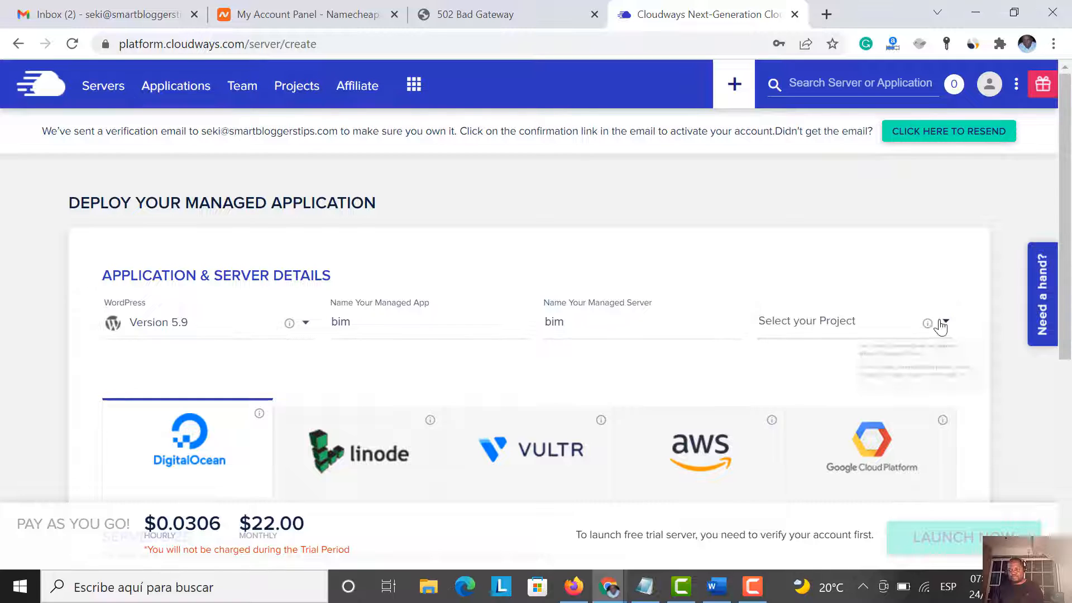
{"action": "left_click", "coordinate": [857, 327]}
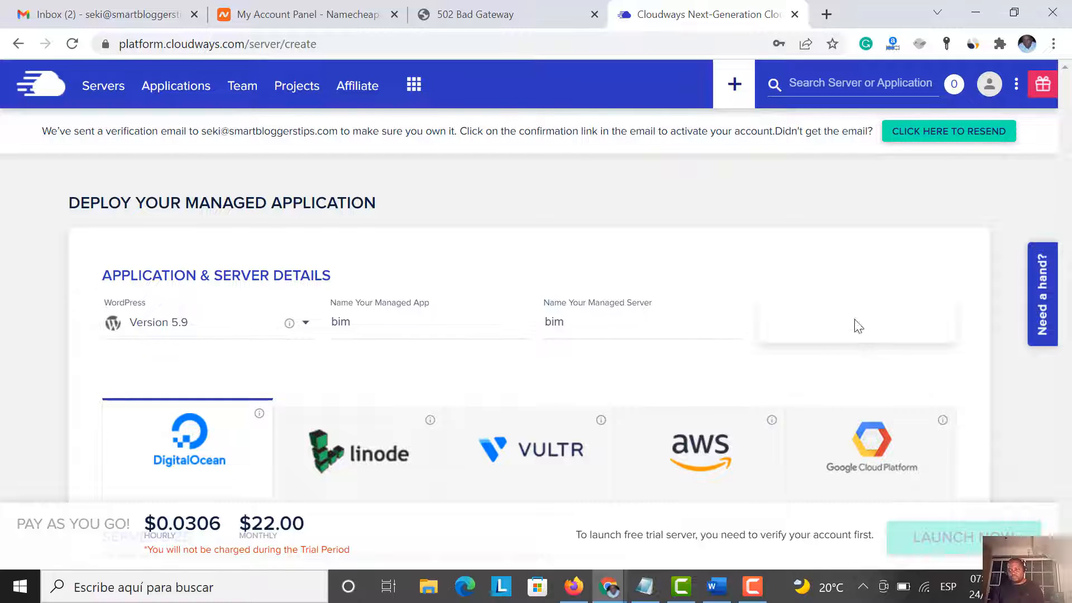
{"action": "left_click", "coordinate": [742, 366]}
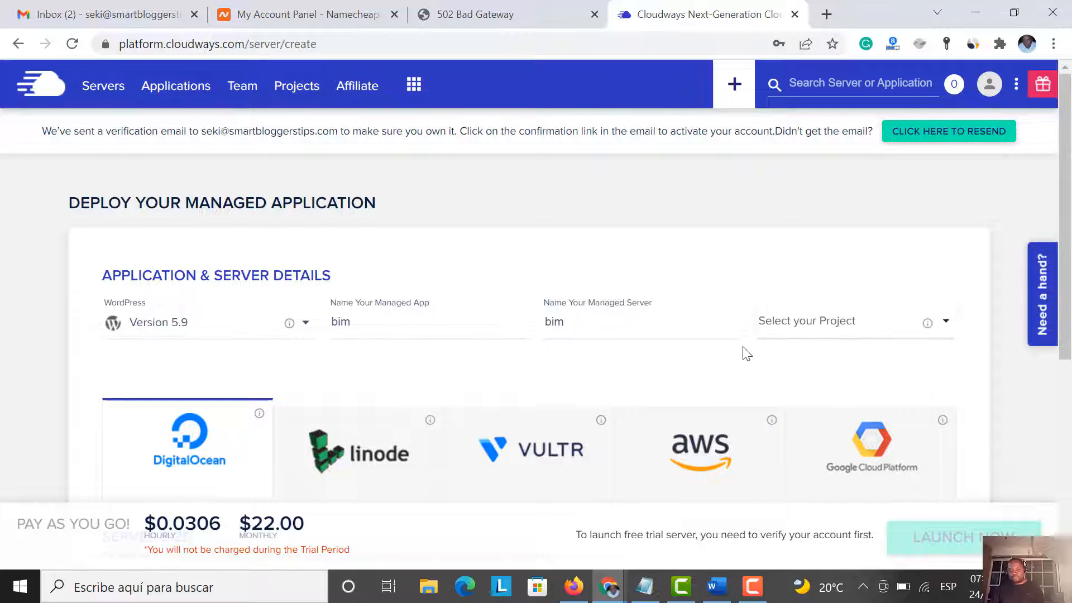
{"action": "scroll", "coordinate": [747, 354], "scroll_direction": "down", "scroll_amount": 2}
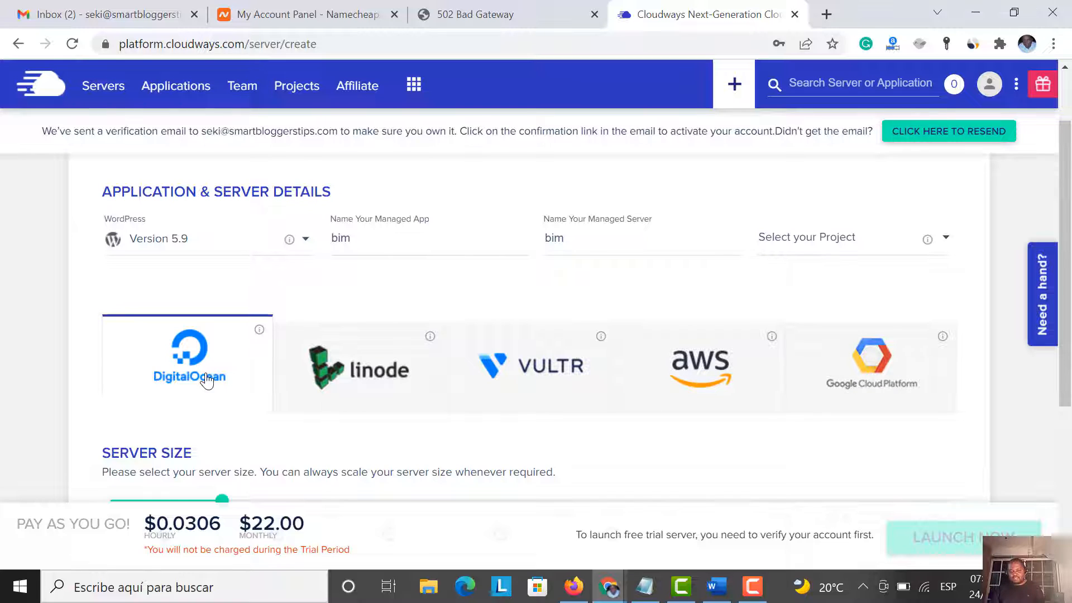
Drag the Server Size slider back to the 1GB stop, priced at $10.00 monthly
{"action": "scroll", "coordinate": [208, 380], "scroll_direction": "down", "scroll_amount": 3}
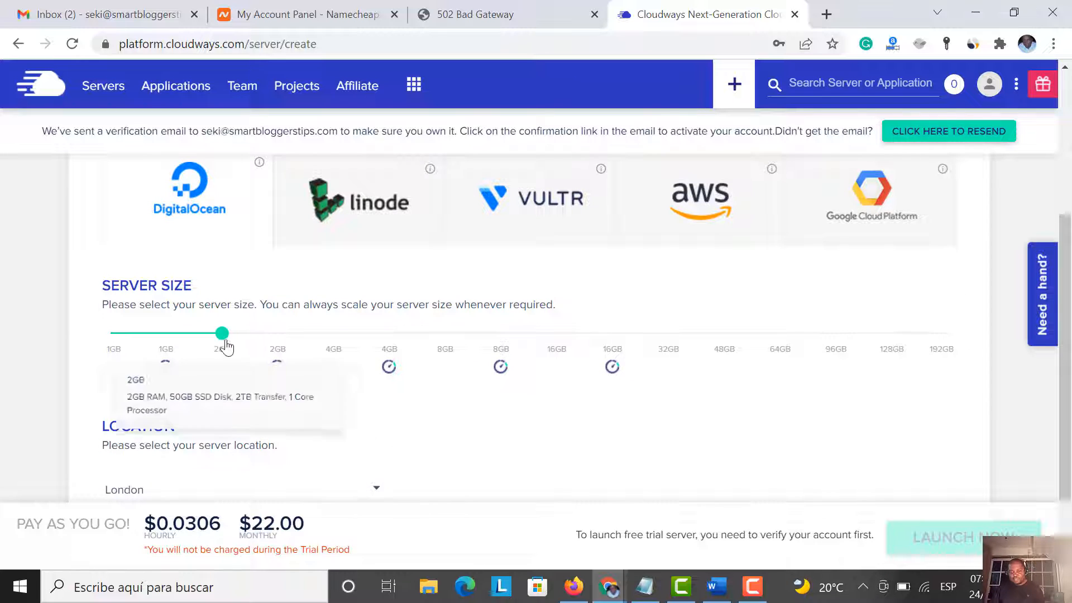
{"action": "left_click_drag", "start_coordinate": [223, 338], "coordinate": [110, 347]}
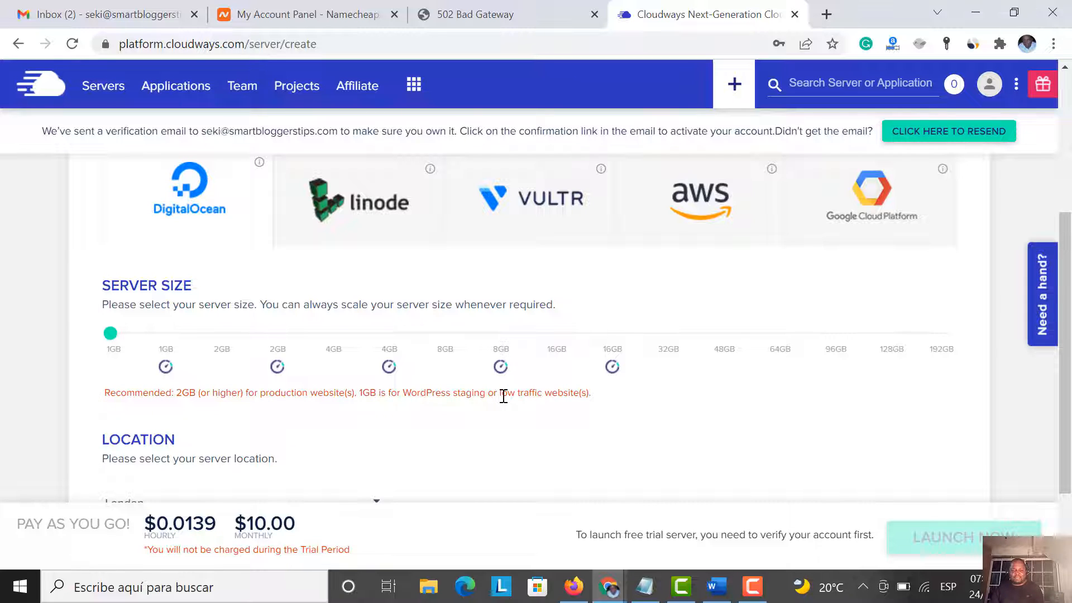
{"action": "scroll", "coordinate": [503, 396], "scroll_direction": "down", "scroll_amount": 1}
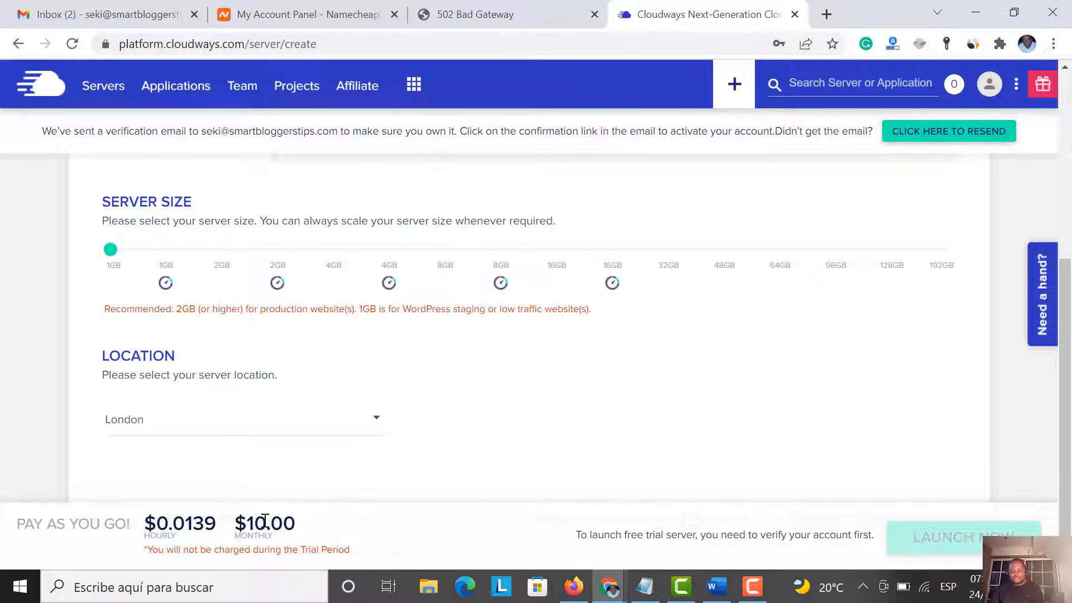
{"action": "left_click_drag", "start_coordinate": [297, 527], "coordinate": [233, 531]}
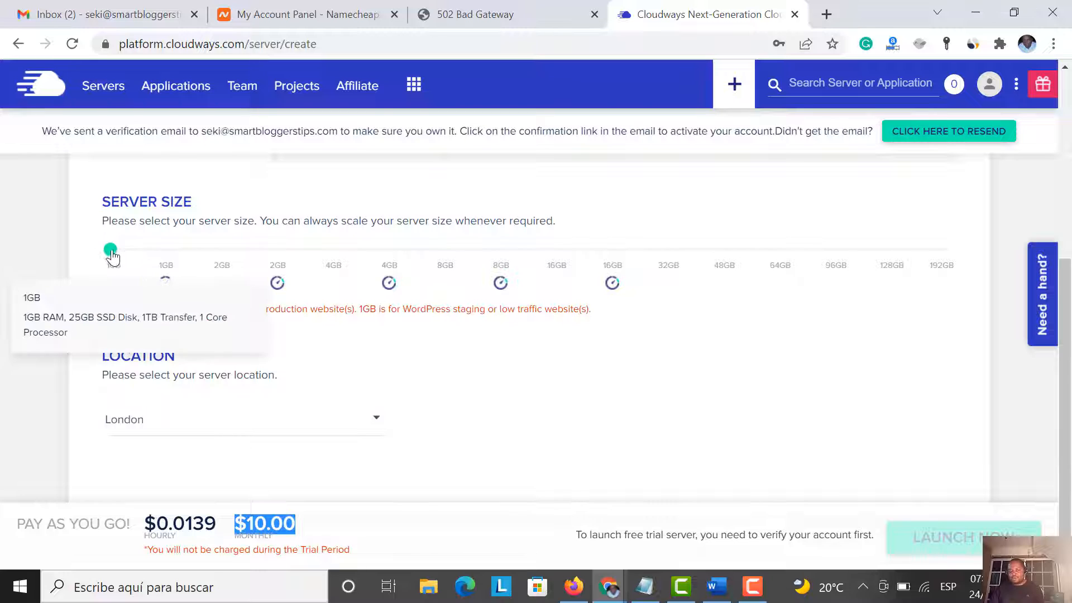
{"action": "left_click_drag", "start_coordinate": [110, 249], "coordinate": [165, 260]}
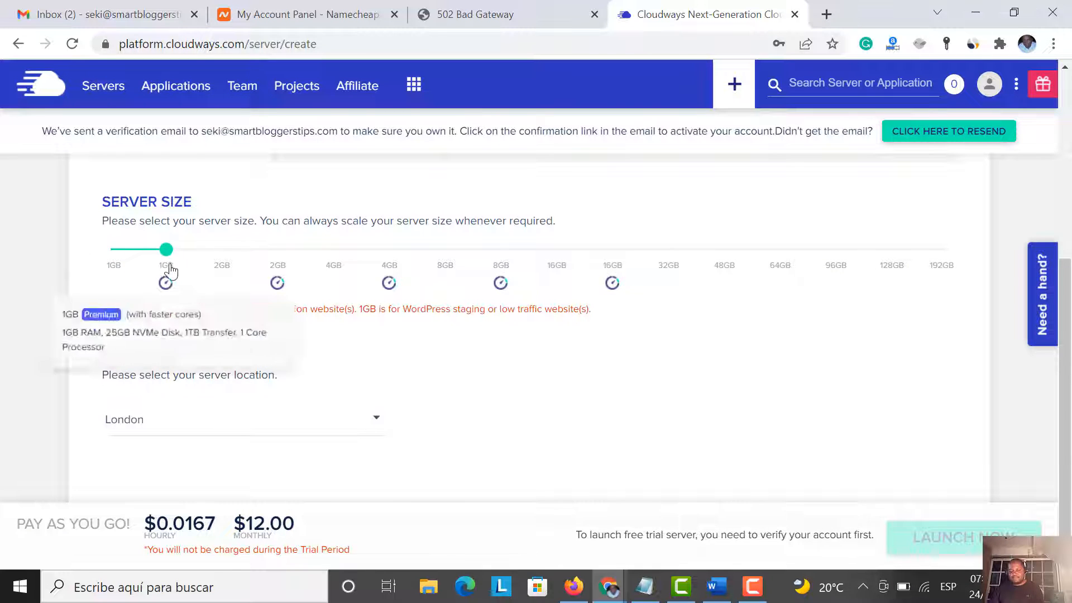
{"action": "left_click_drag", "start_coordinate": [167, 250], "coordinate": [111, 250]}
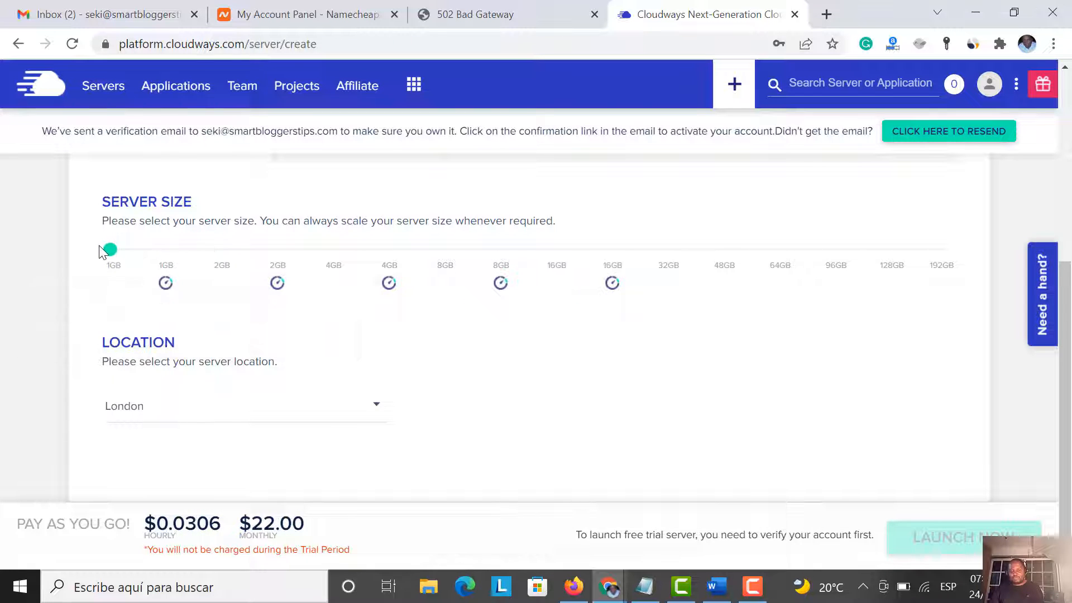
{"action": "scroll", "coordinate": [326, 401], "scroll_direction": "down", "scroll_amount": 1}
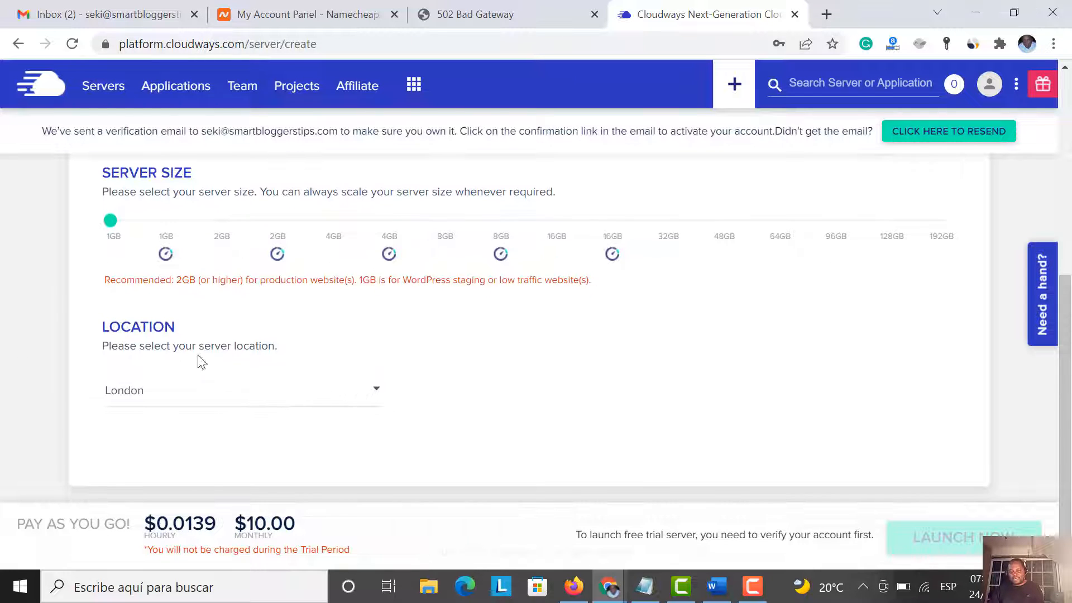
Change the server location from London to San Francisco, keeping $10.00 monthly
{"action": "left_click", "coordinate": [212, 405]}
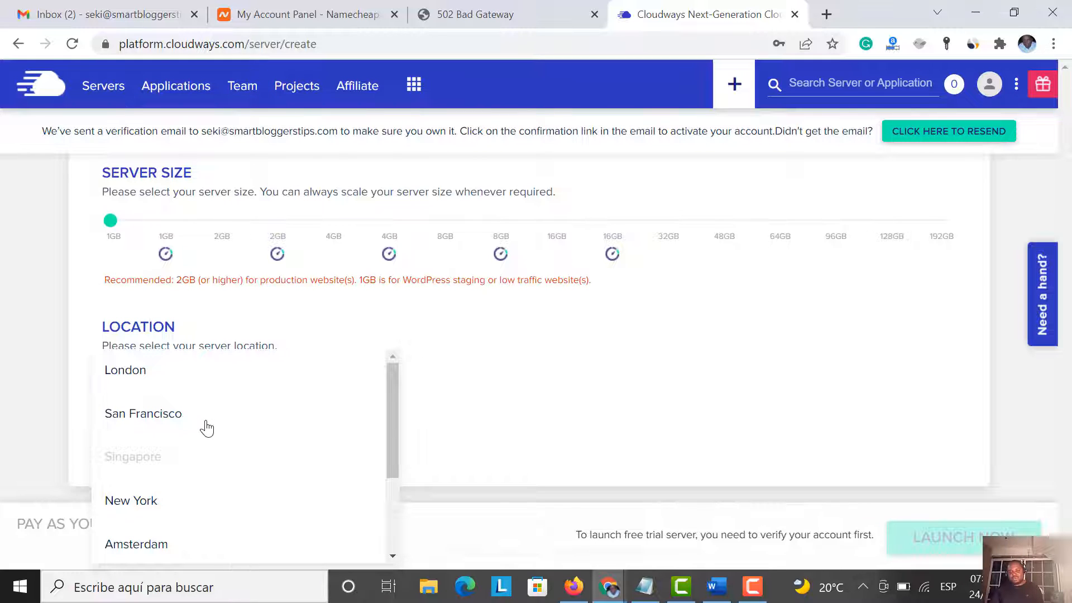
{"action": "scroll", "coordinate": [210, 491], "scroll_direction": "down", "scroll_amount": 3}
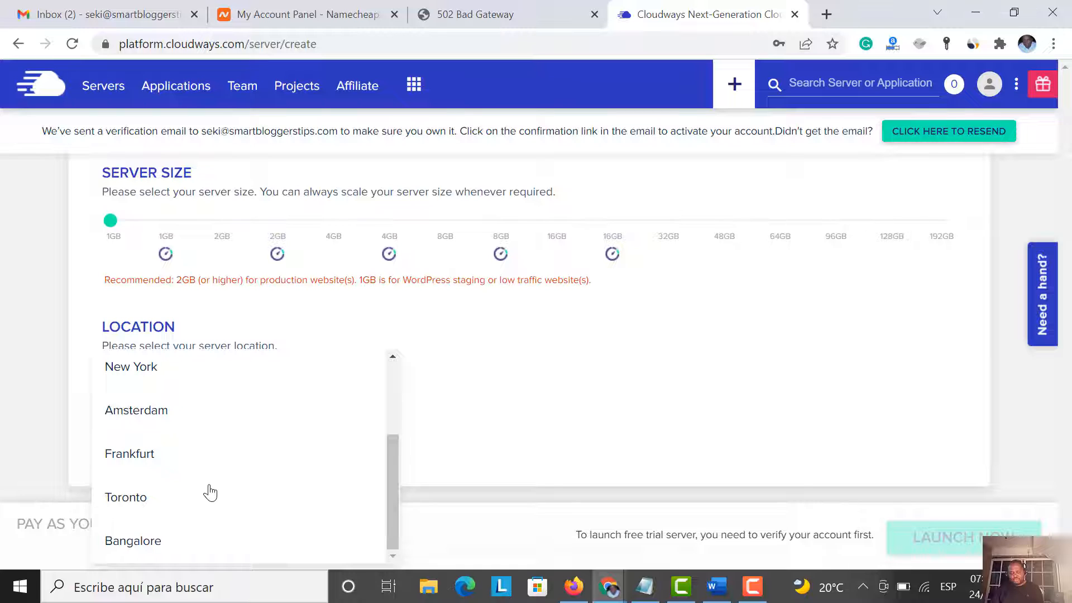
{"action": "scroll", "coordinate": [206, 529], "scroll_direction": "up", "scroll_amount": 3}
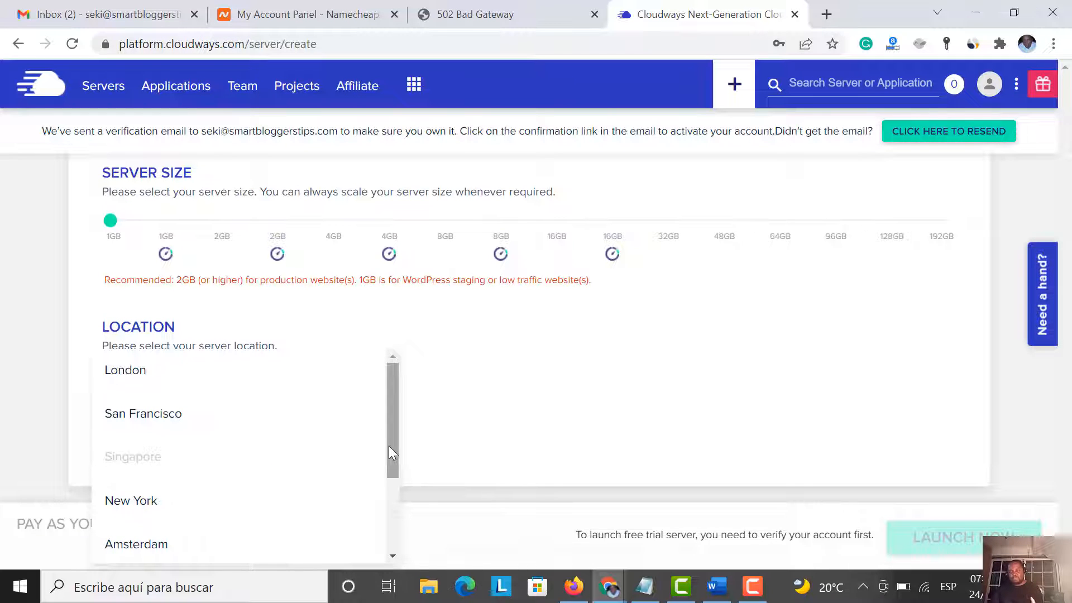
{"action": "left_click", "coordinate": [168, 422]}
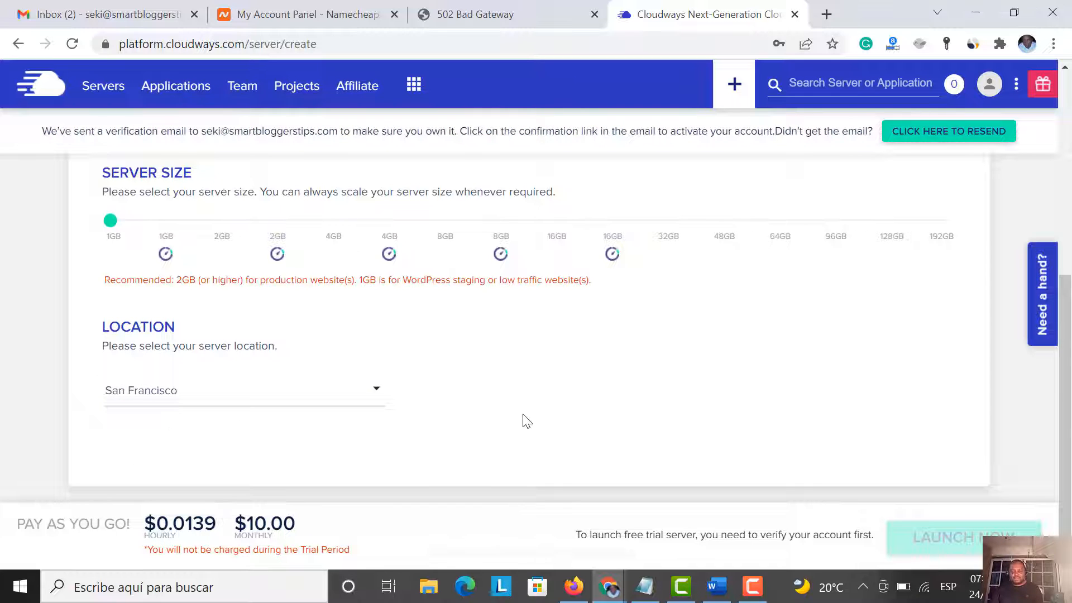
{"action": "scroll", "coordinate": [525, 421], "scroll_direction": "up", "scroll_amount": 2}
{"action": "scroll", "coordinate": [527, 421], "scroll_direction": "up", "scroll_amount": 4}
{"action": "scroll", "coordinate": [527, 421], "scroll_direction": "down", "scroll_amount": 5}
{"action": "scroll", "coordinate": [527, 422], "scroll_direction": "up", "scroll_amount": 6}
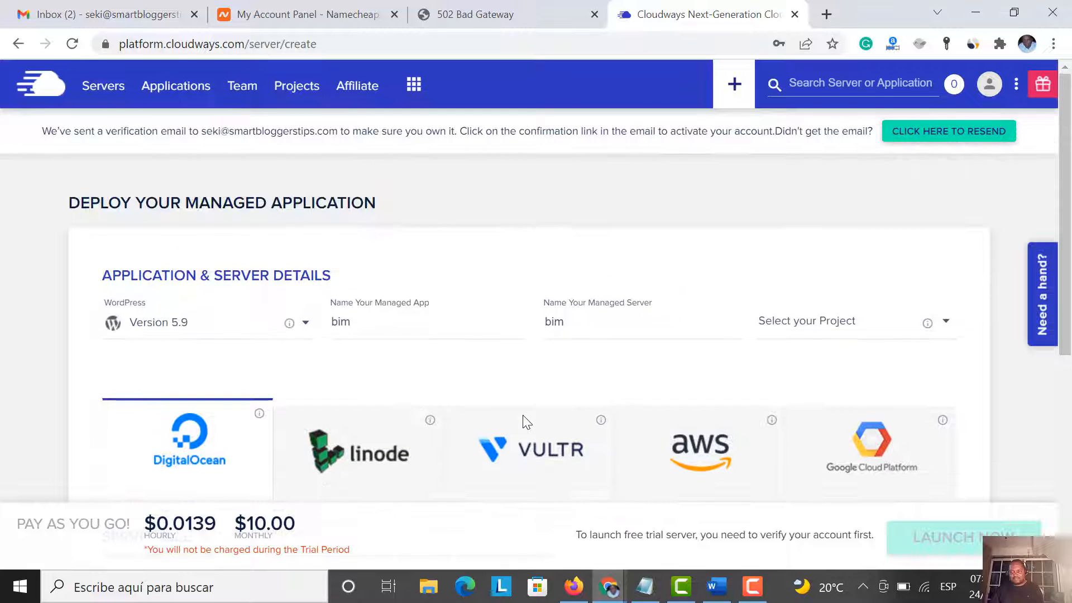
{"action": "scroll", "coordinate": [523, 422], "scroll_direction": "down", "scroll_amount": 4}
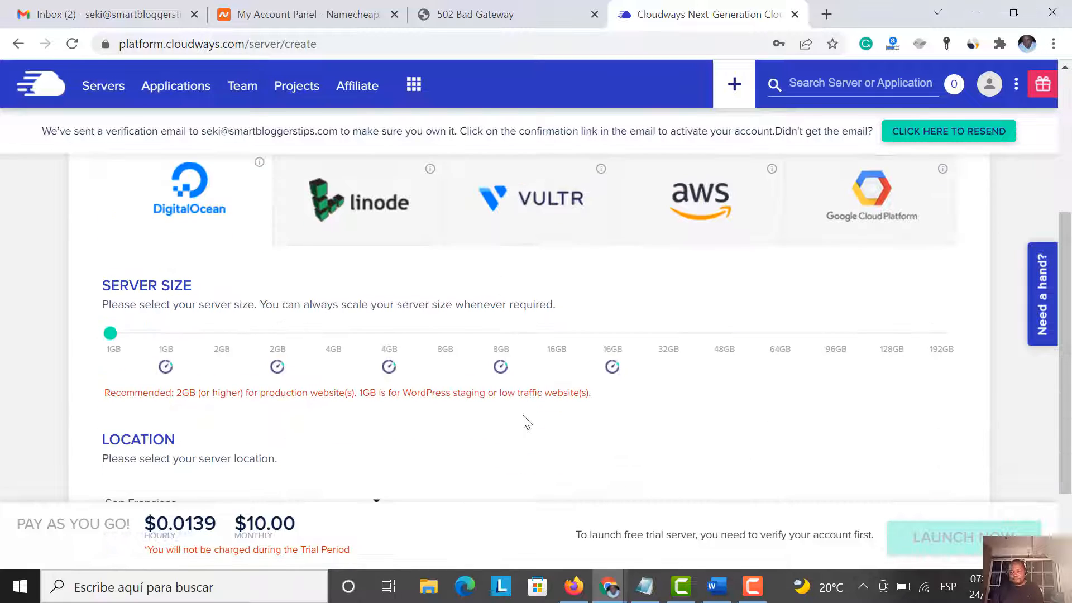
{"action": "scroll", "coordinate": [527, 423], "scroll_direction": "down", "scroll_amount": 2}
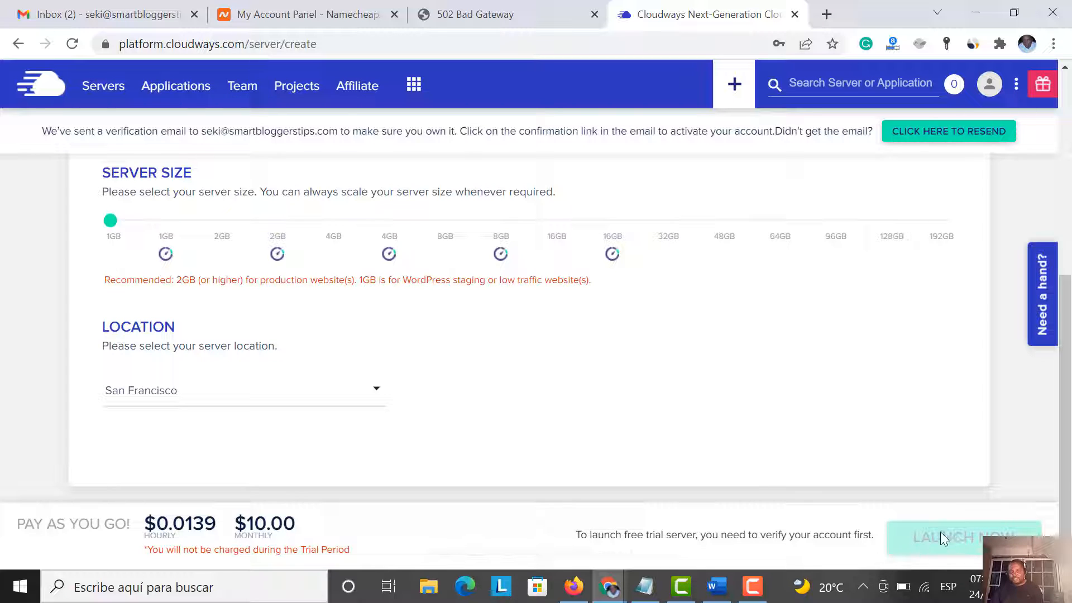
Open the 'Activate Your Cloudways Account' email in Gmail and activate the account
{"action": "left_click", "coordinate": [126, 11]}
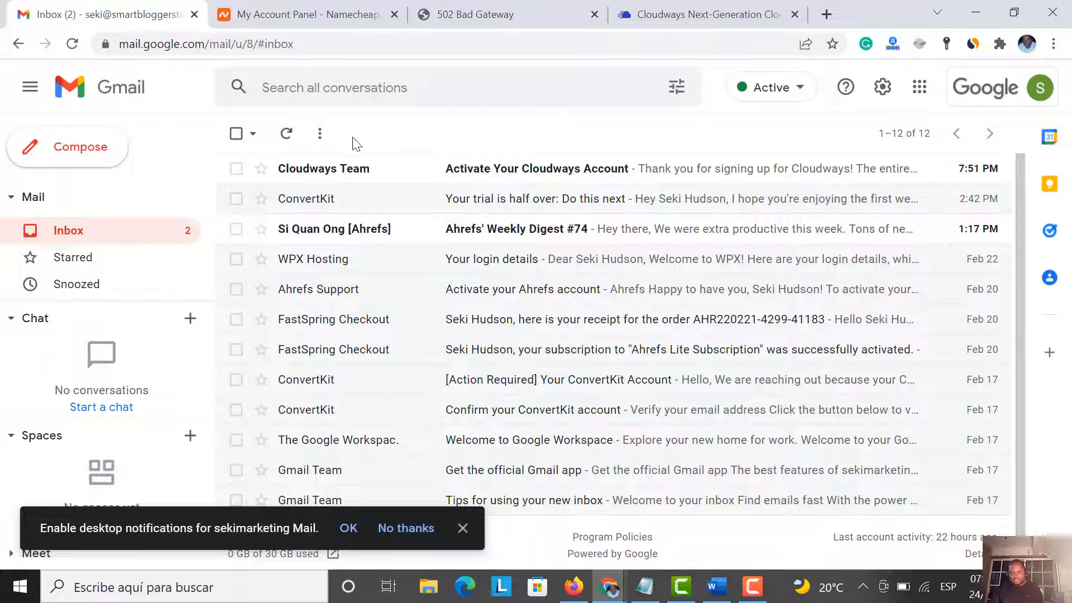
{"action": "left_click", "coordinate": [531, 177]}
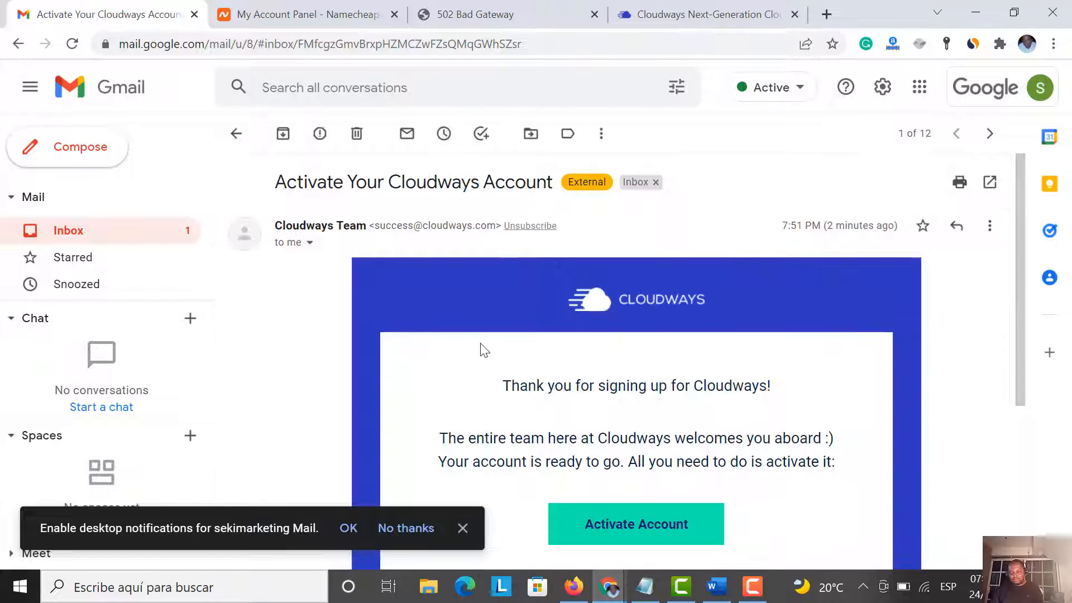
{"action": "scroll", "coordinate": [484, 351], "scroll_direction": "down", "scroll_amount": 4}
{"action": "scroll", "coordinate": [479, 349], "scroll_direction": "up", "scroll_amount": 3}
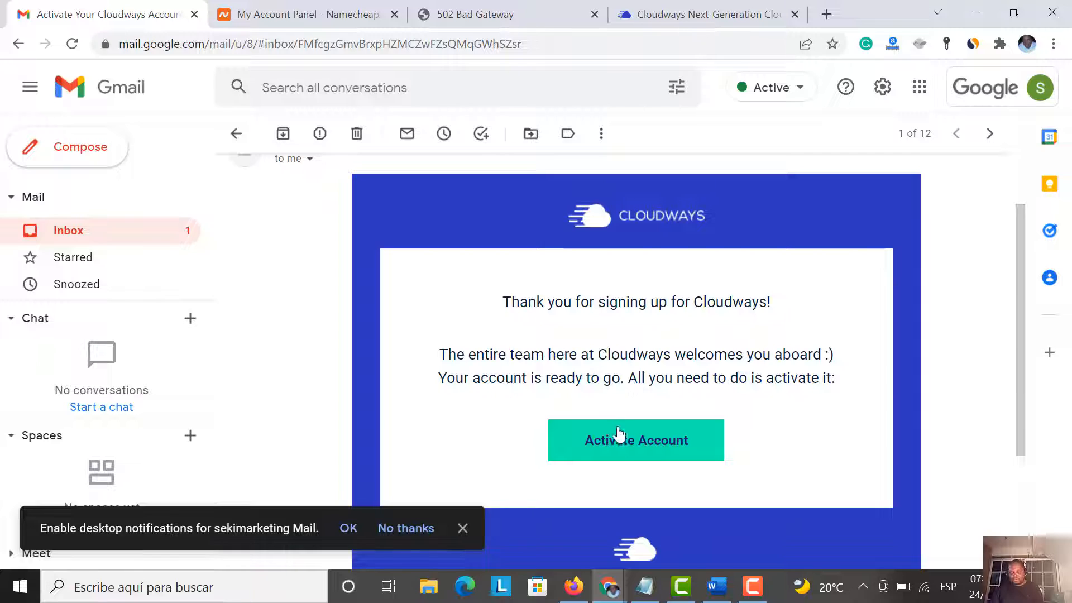
{"action": "left_click", "coordinate": [621, 446]}
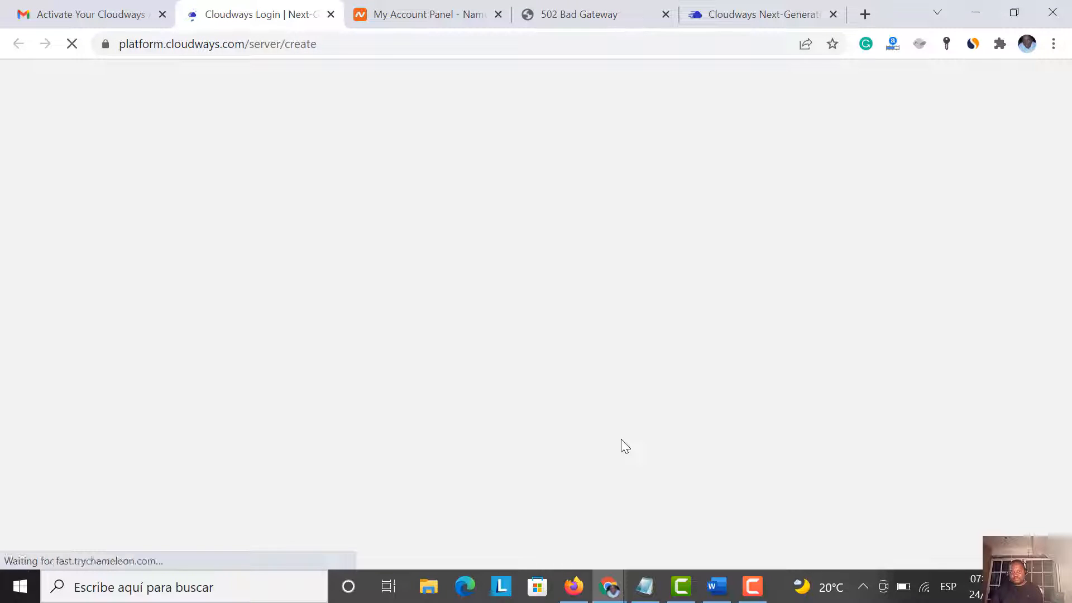
Close the old setup tab, go to Servers on the Cloudways dashboard, and choose LAUNCH NOW
{"action": "left_click", "coordinate": [732, 15]}
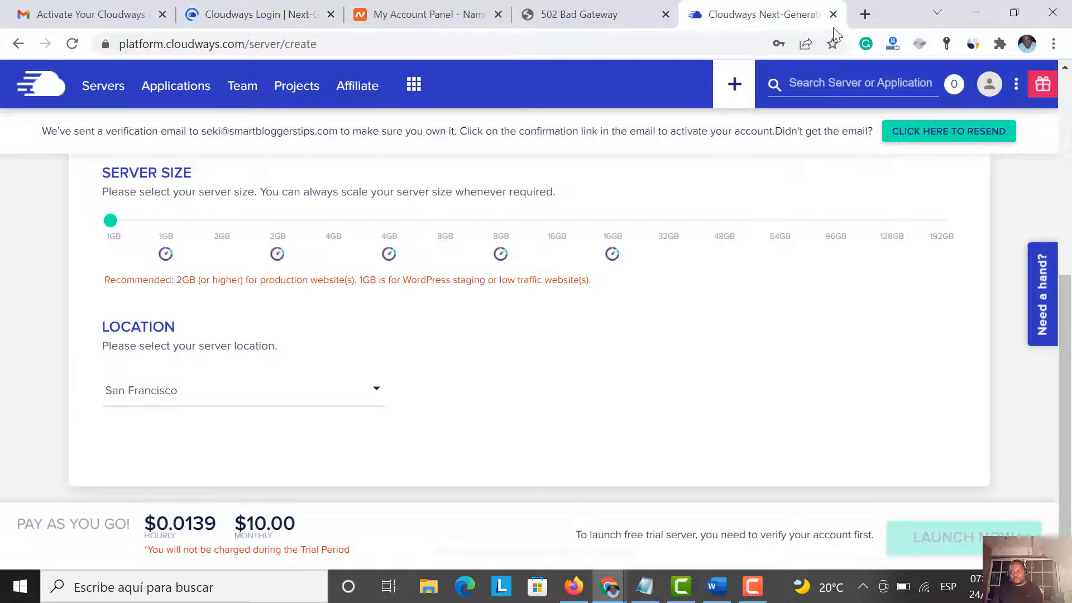
{"action": "left_click", "coordinate": [833, 14]}
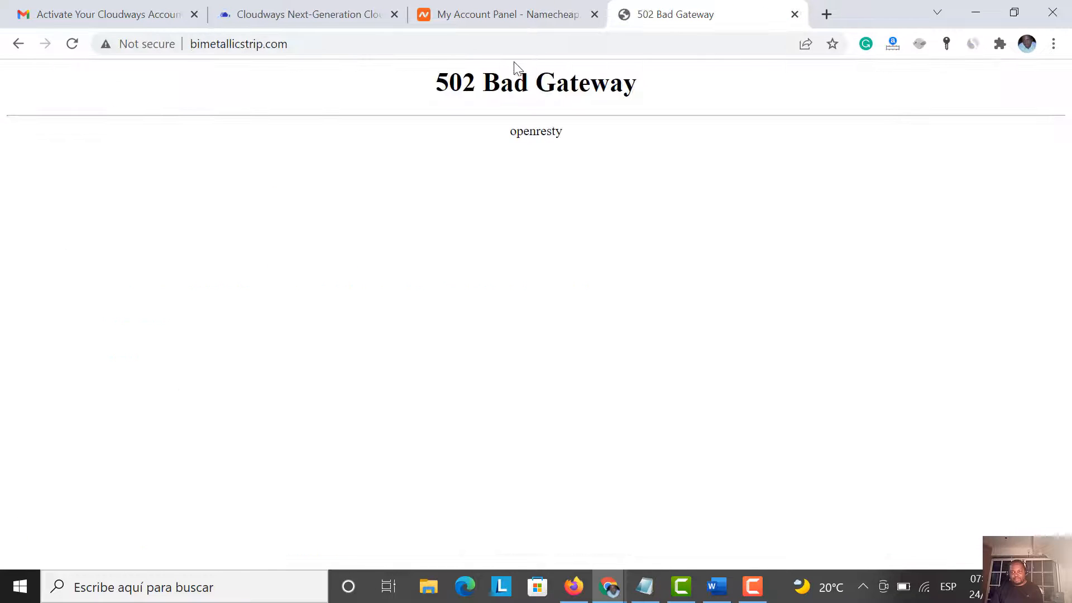
{"action": "left_click", "coordinate": [336, 17]}
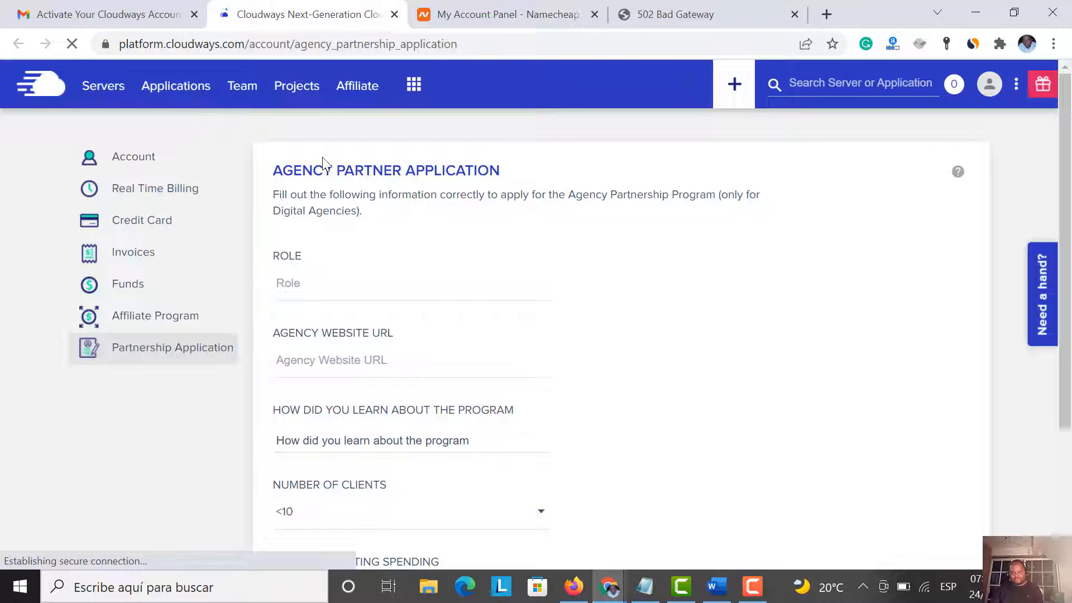
{"action": "left_click", "coordinate": [178, 88]}
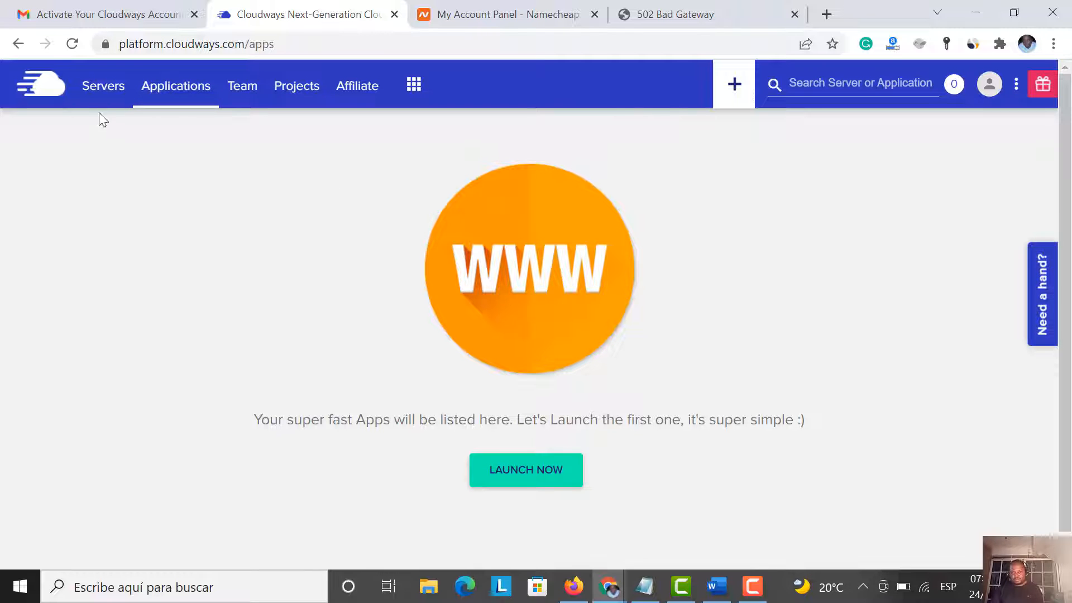
{"action": "left_click", "coordinate": [112, 100]}
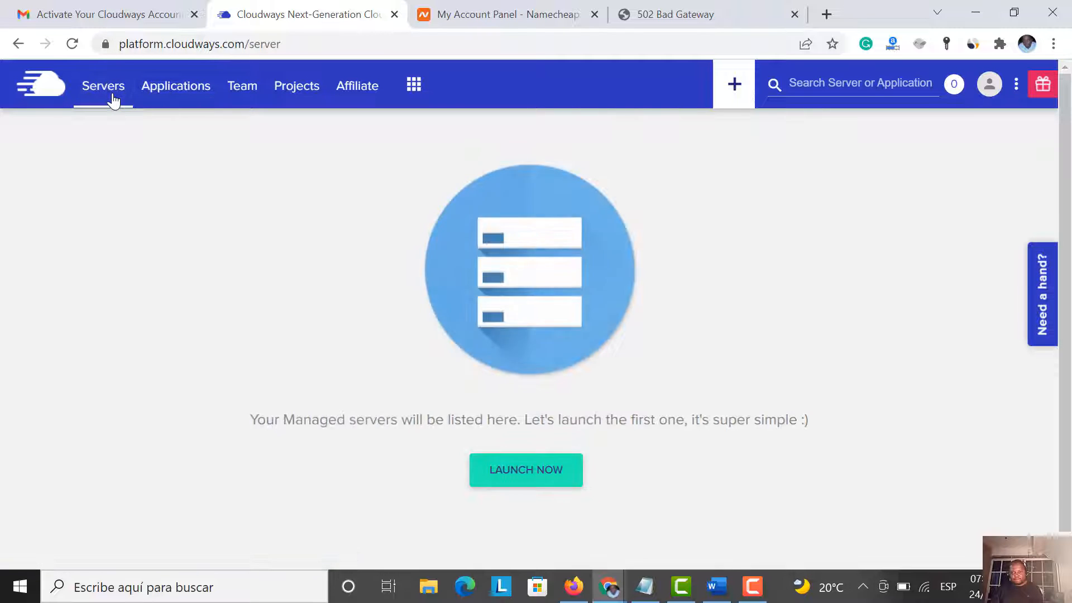
{"action": "left_click", "coordinate": [511, 474]}
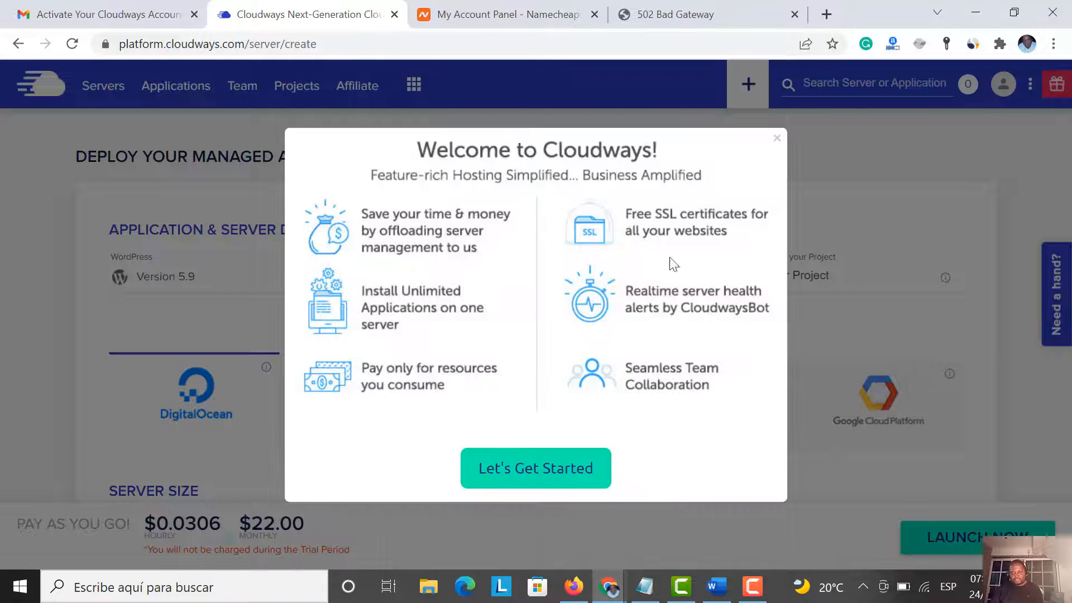
Dismiss the welcome message, keep WordPress 5.9, and name app 'bim', server 'bim', project 'bimp'
{"action": "left_click", "coordinate": [775, 141]}
{"action": "left_click", "coordinate": [201, 282]}
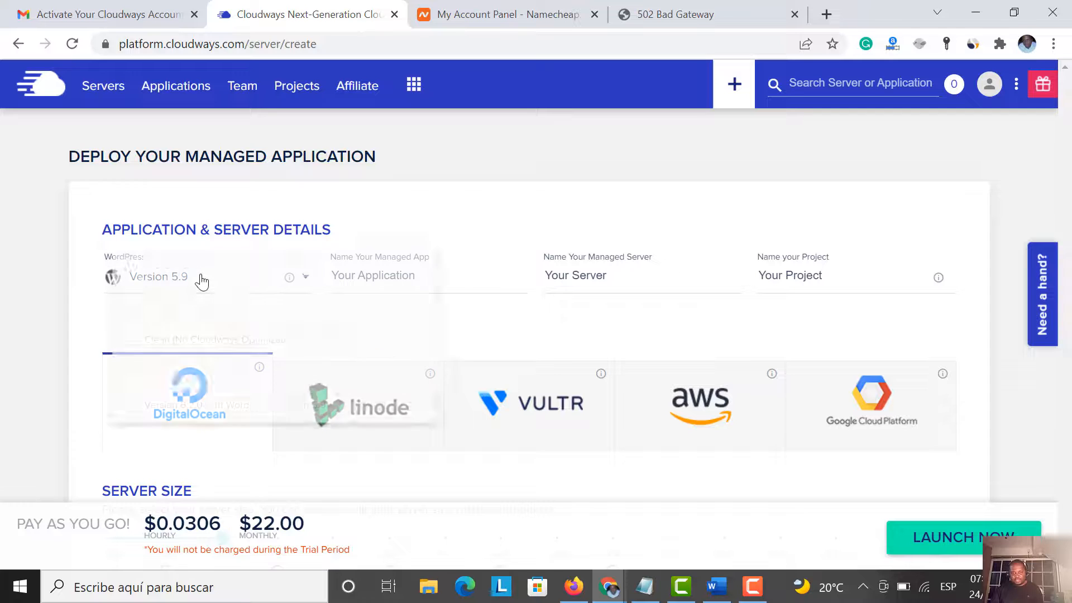
{"action": "left_click", "coordinate": [186, 294]}
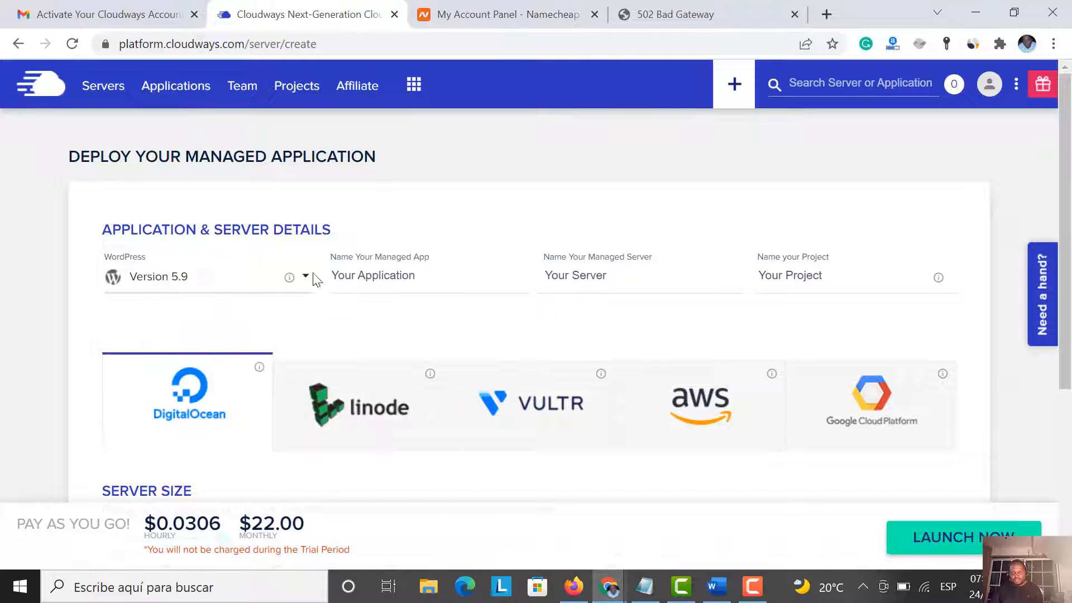
{"action": "left_click", "coordinate": [373, 276]}
{"action": "left_click_drag", "start_coordinate": [423, 278], "coordinate": [306, 278]}
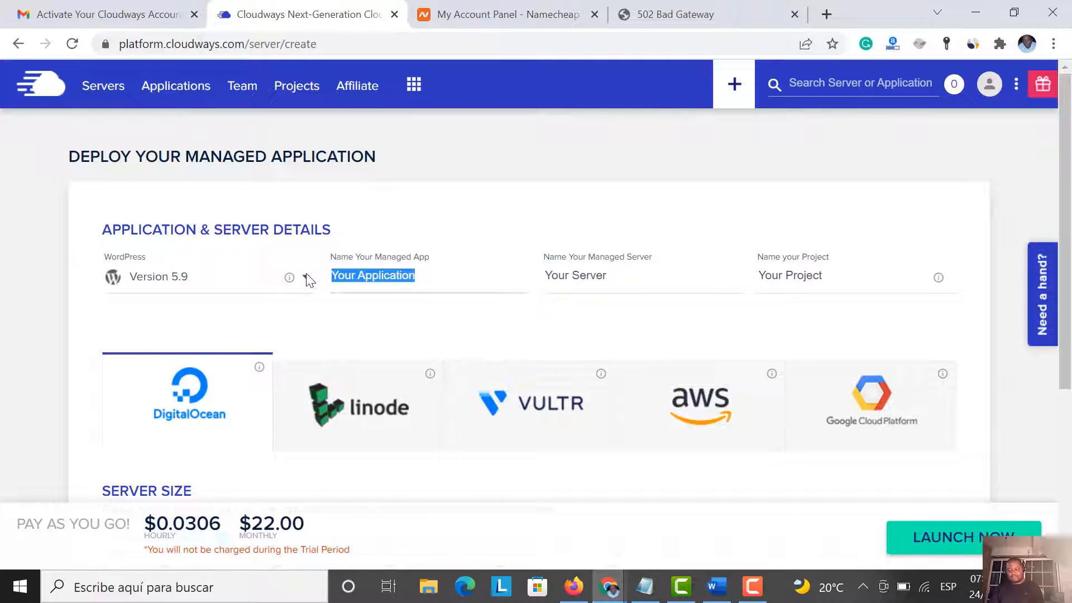
{"action": "type", "text": "bim"}
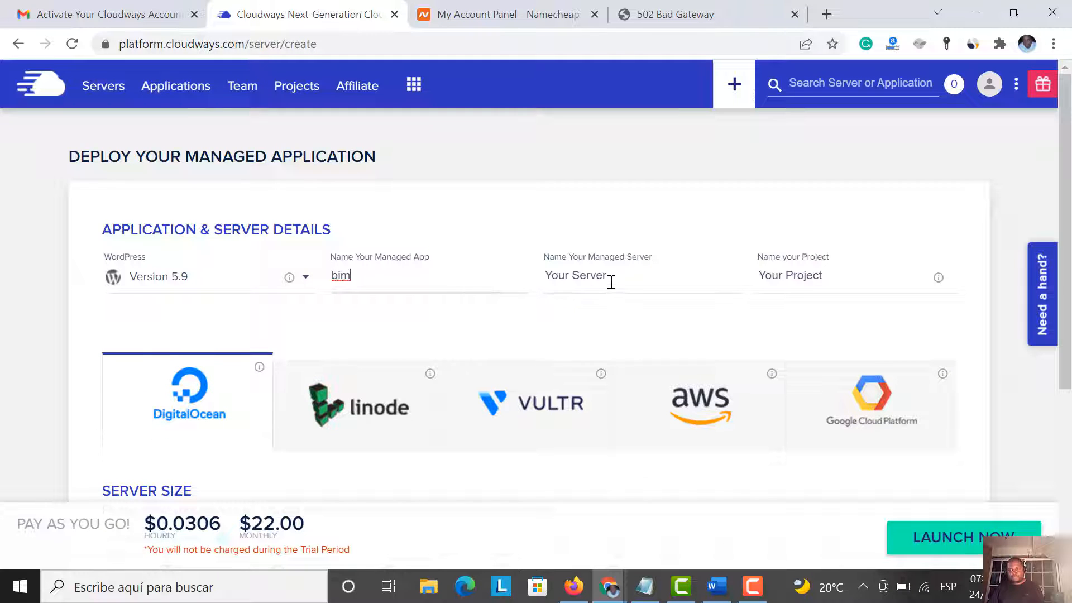
{"action": "left_click_drag", "start_coordinate": [611, 276], "coordinate": [517, 270]}
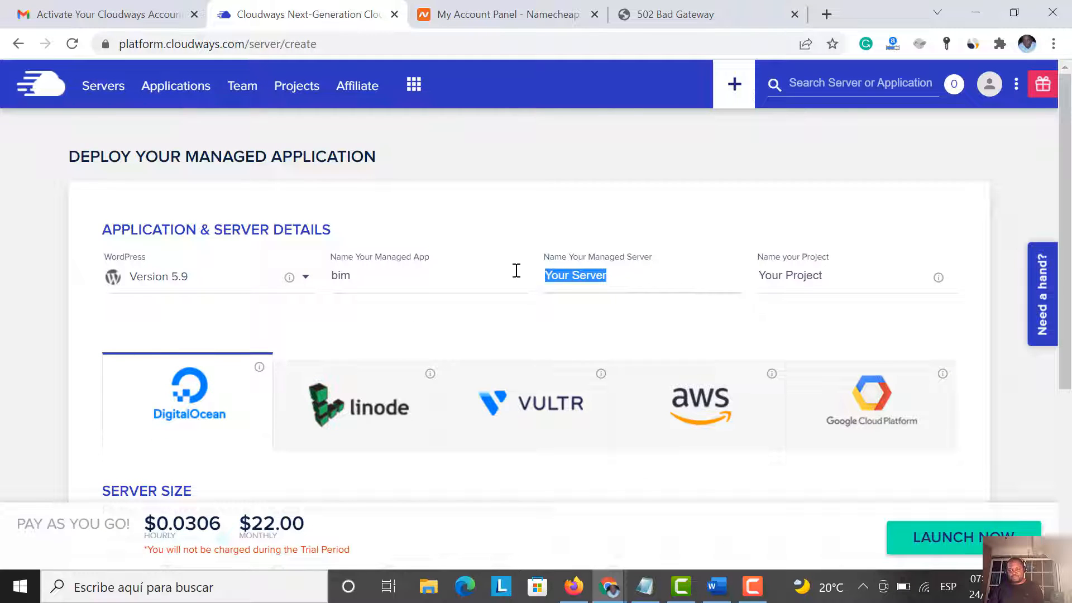
{"action": "type", "text": "im"}
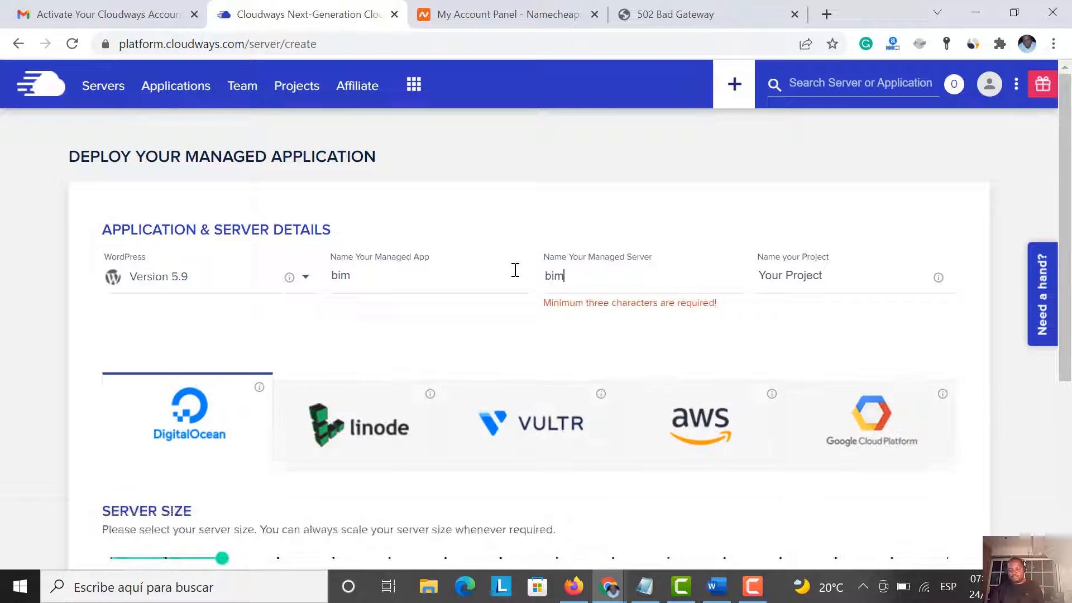
{"action": "left_click_drag", "start_coordinate": [832, 282], "coordinate": [732, 283]}
{"action": "type", "text": "bimp"}
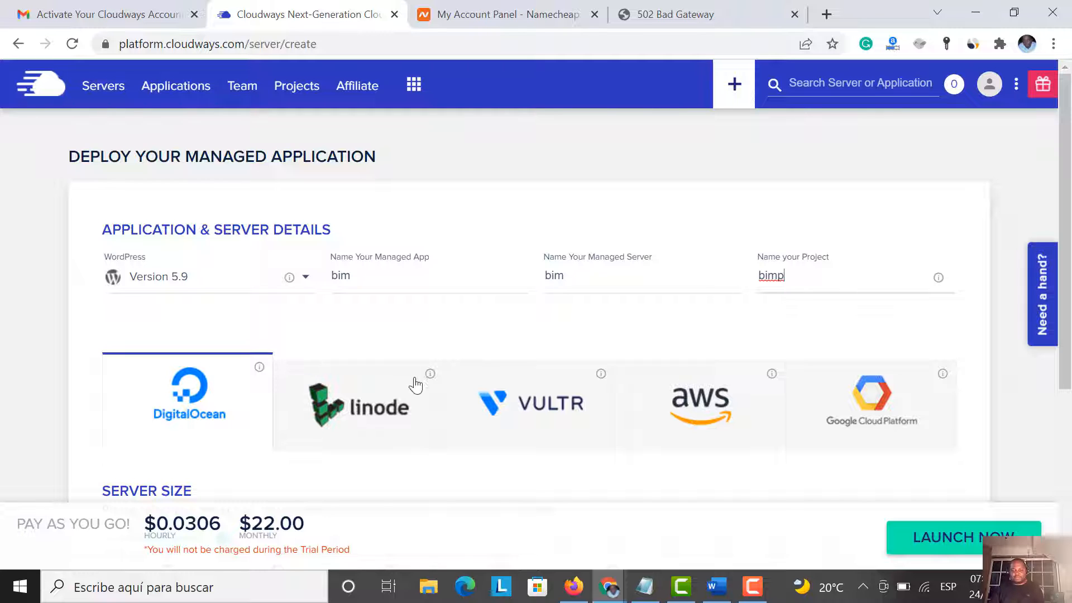
Set the server size to 1GB and location to San Francisco, then launch the bim server
{"action": "scroll", "coordinate": [414, 383], "scroll_direction": "down", "scroll_amount": 1}
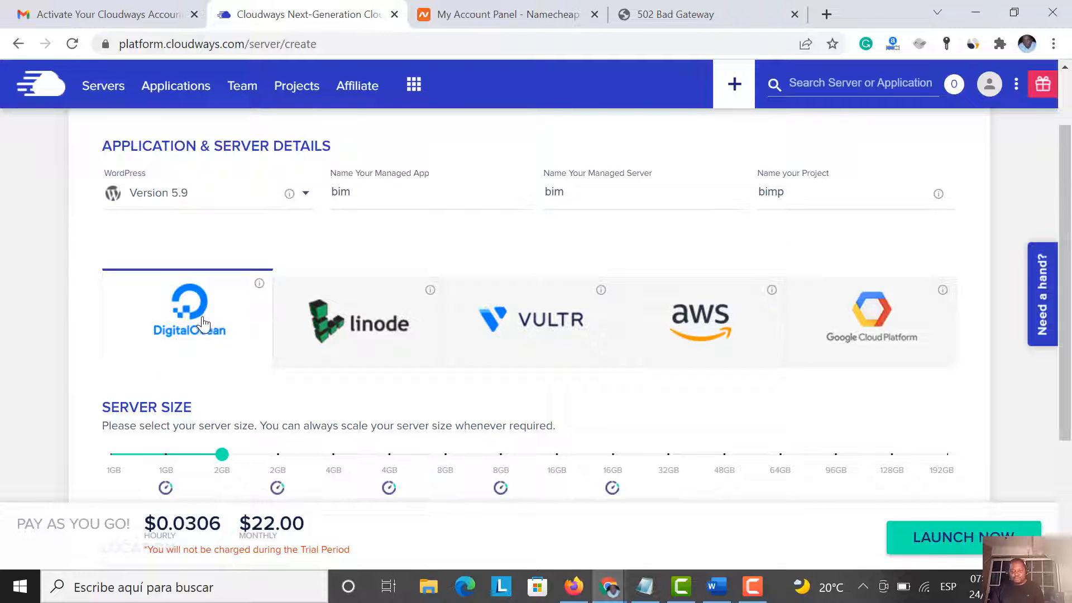
{"action": "scroll", "coordinate": [234, 363], "scroll_direction": "down", "scroll_amount": 3}
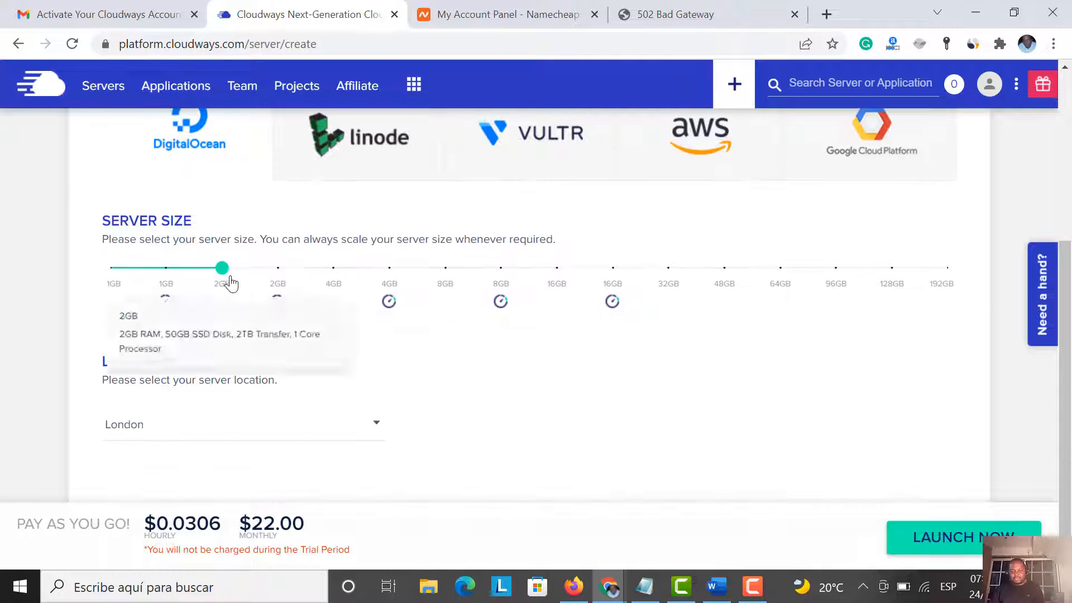
{"action": "left_click_drag", "start_coordinate": [222, 268], "coordinate": [92, 265]}
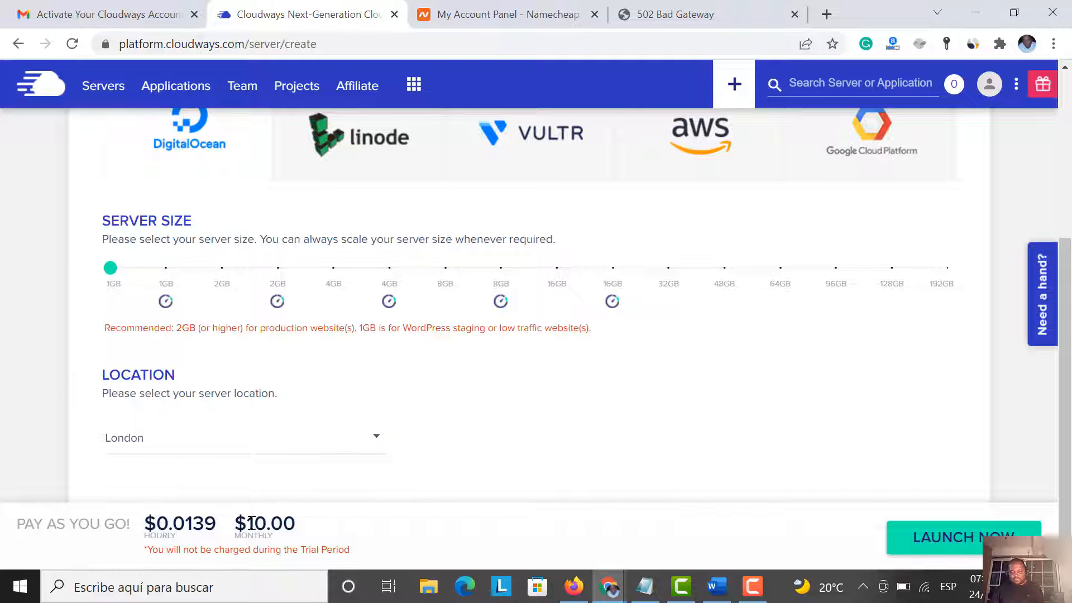
{"action": "scroll", "coordinate": [270, 434], "scroll_direction": "down", "scroll_amount": 1}
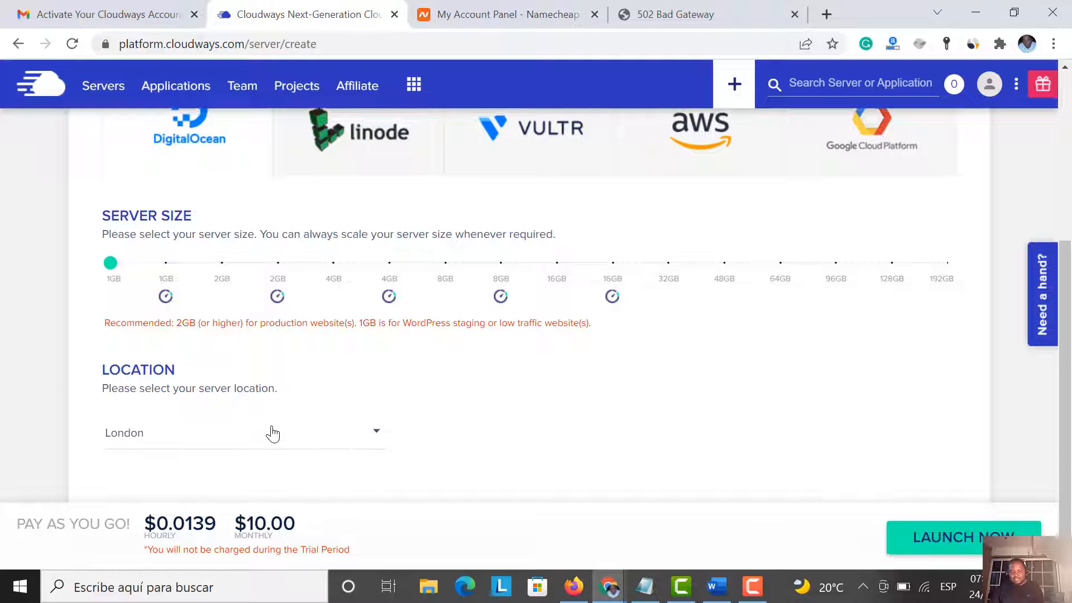
{"action": "left_click", "coordinate": [206, 431]}
{"action": "left_click", "coordinate": [171, 414]}
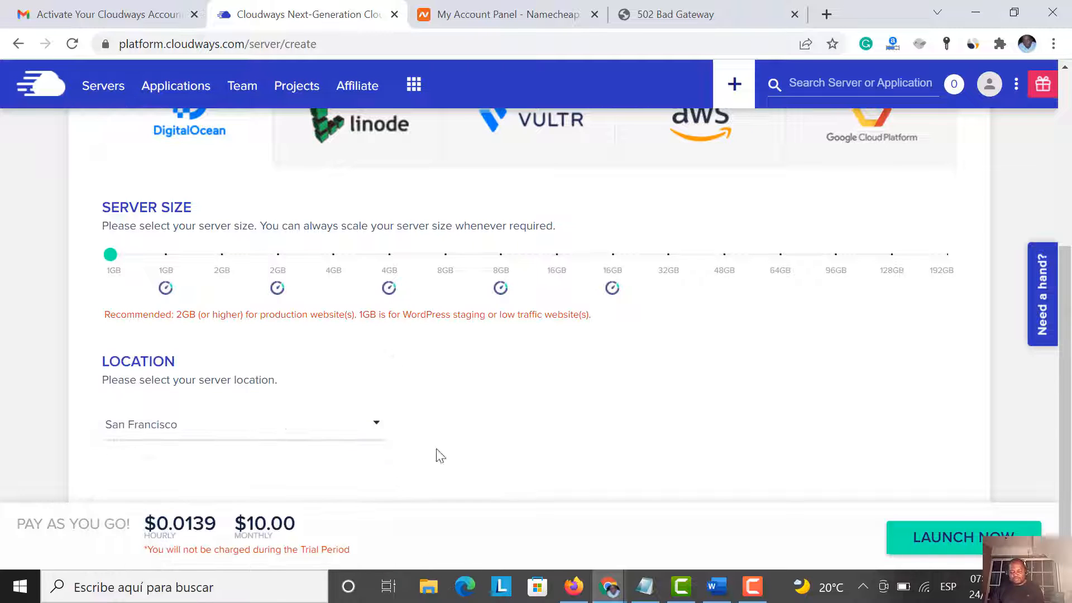
{"action": "left_click", "coordinate": [971, 546]}
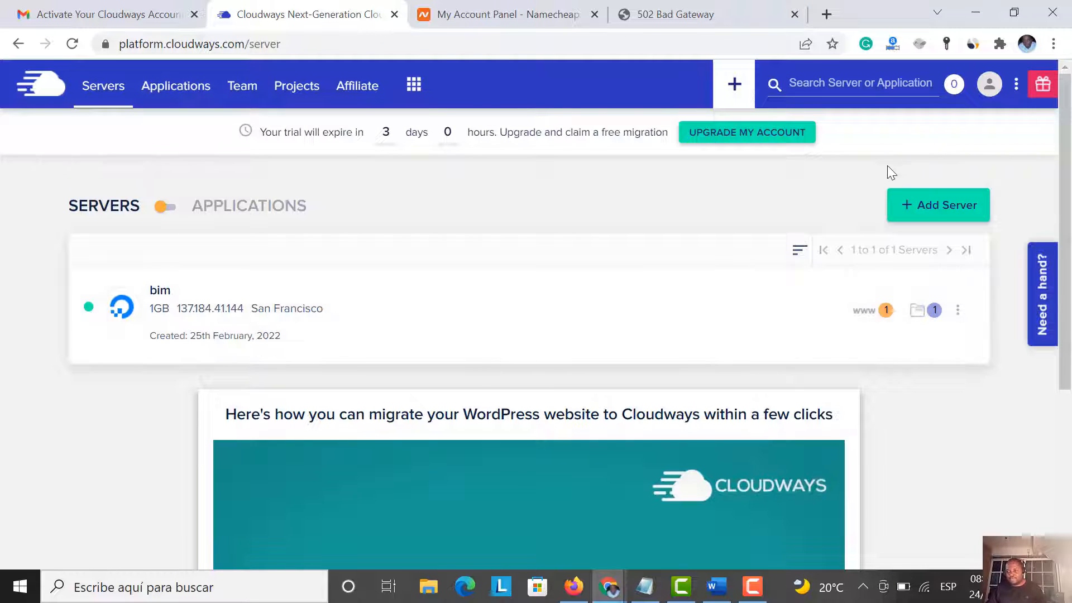
Go to Applications and open the bim WordPress app's Access Details page
{"action": "scroll", "coordinate": [703, 246], "scroll_direction": "down", "scroll_amount": 3}
{"action": "scroll", "coordinate": [702, 242], "scroll_direction": "up", "scroll_amount": 3}
{"action": "scroll", "coordinate": [223, 302], "scroll_direction": "down", "scroll_amount": 4}
{"action": "scroll", "coordinate": [227, 297], "scroll_direction": "up", "scroll_amount": 4}
{"action": "left_click", "coordinate": [190, 91]}
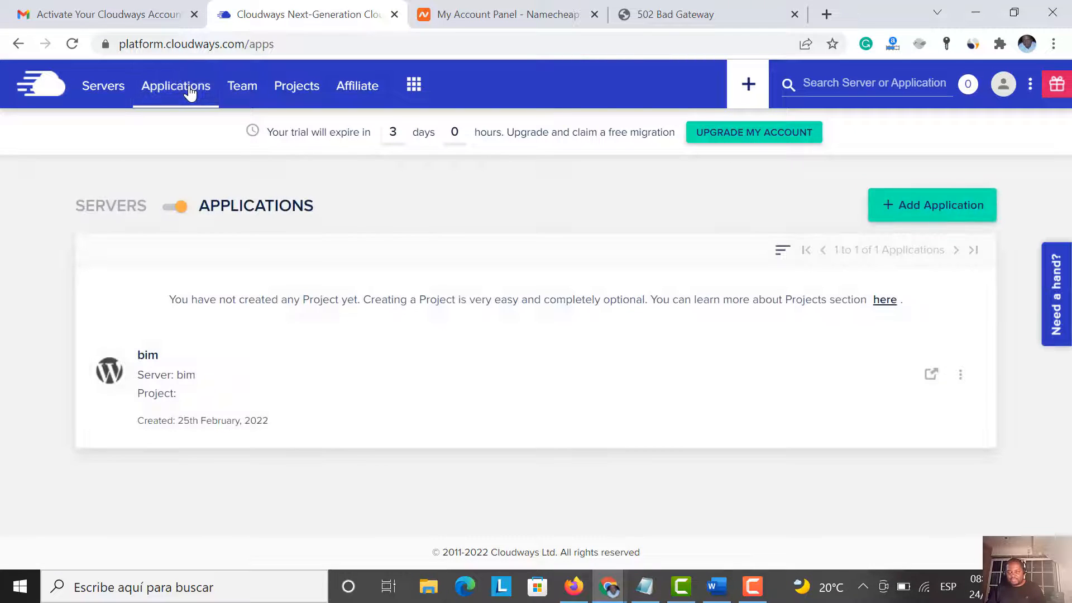
{"action": "left_click", "coordinate": [148, 358]}
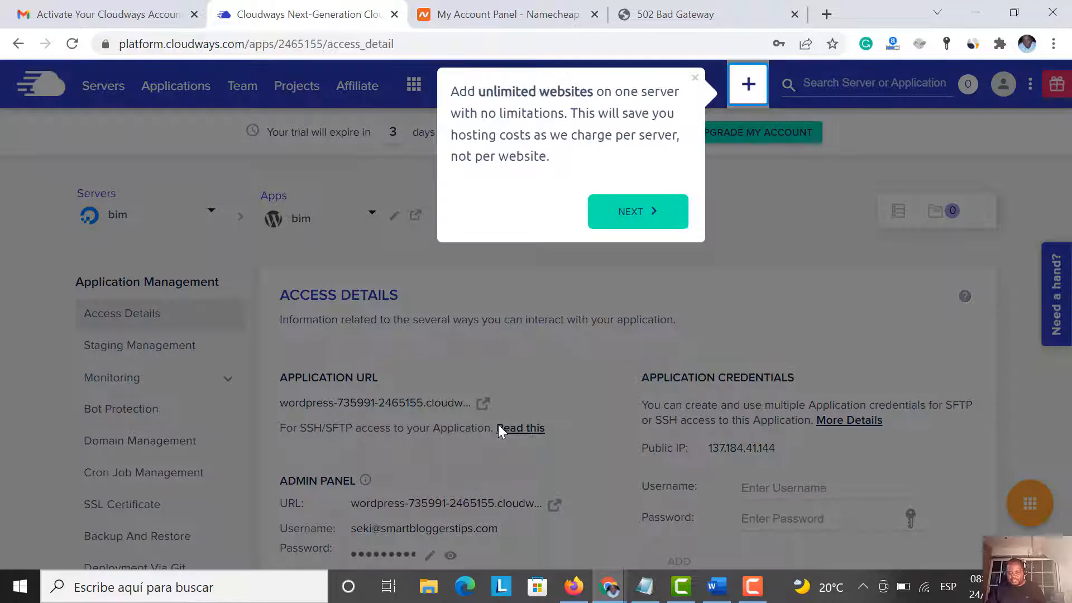
Dismiss the onboarding tip and open the bim app's cloudwaysapps.com URL in a new tab
{"action": "left_click", "coordinate": [695, 80]}
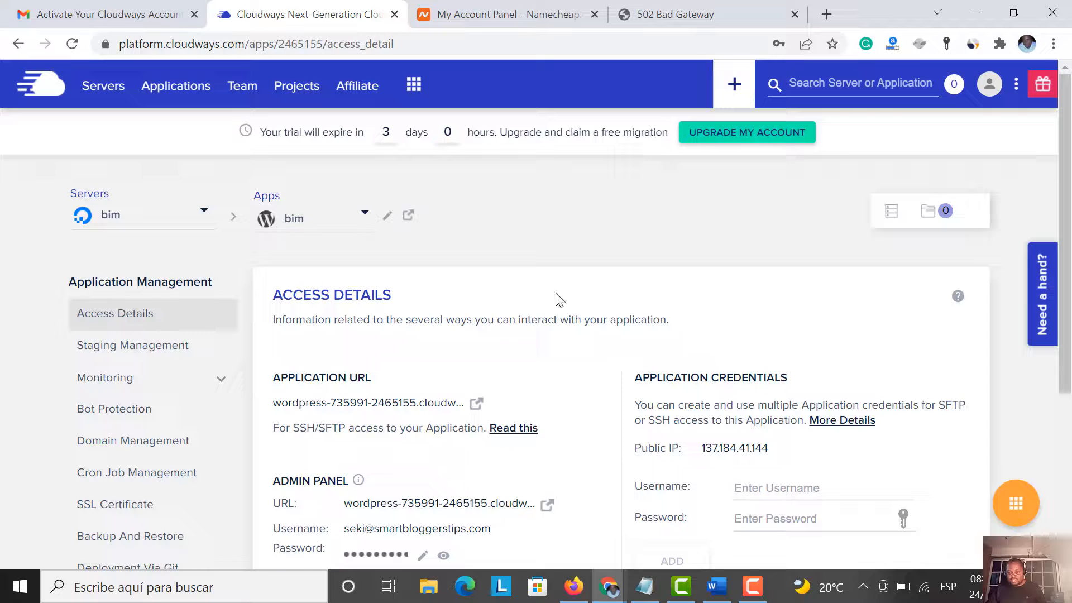
{"action": "left_click", "coordinate": [476, 404]}
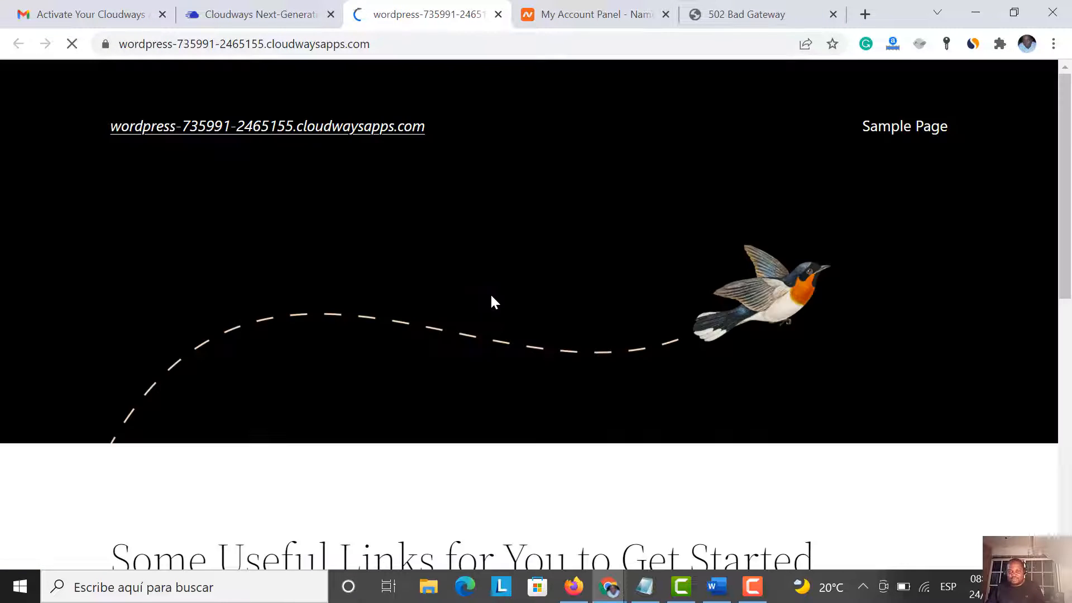
Scroll through the default WordPress site, then return to the bimetallicstrip.com 502 Bad Gateway tab
{"action": "scroll", "coordinate": [462, 174], "scroll_direction": "down", "scroll_amount": 10}
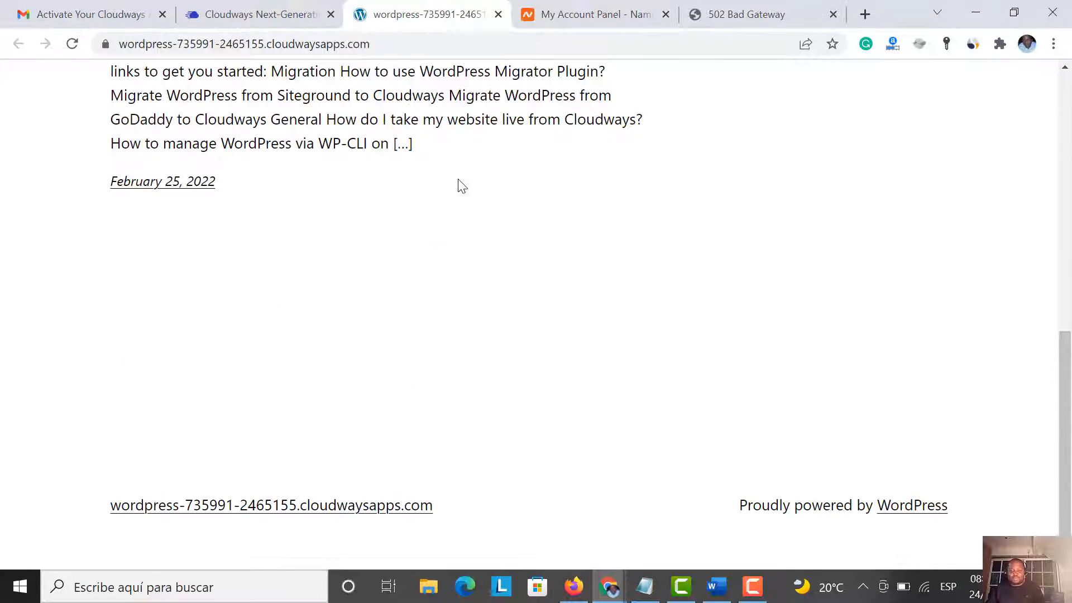
{"action": "scroll", "coordinate": [461, 187], "scroll_direction": "up", "scroll_amount": 10}
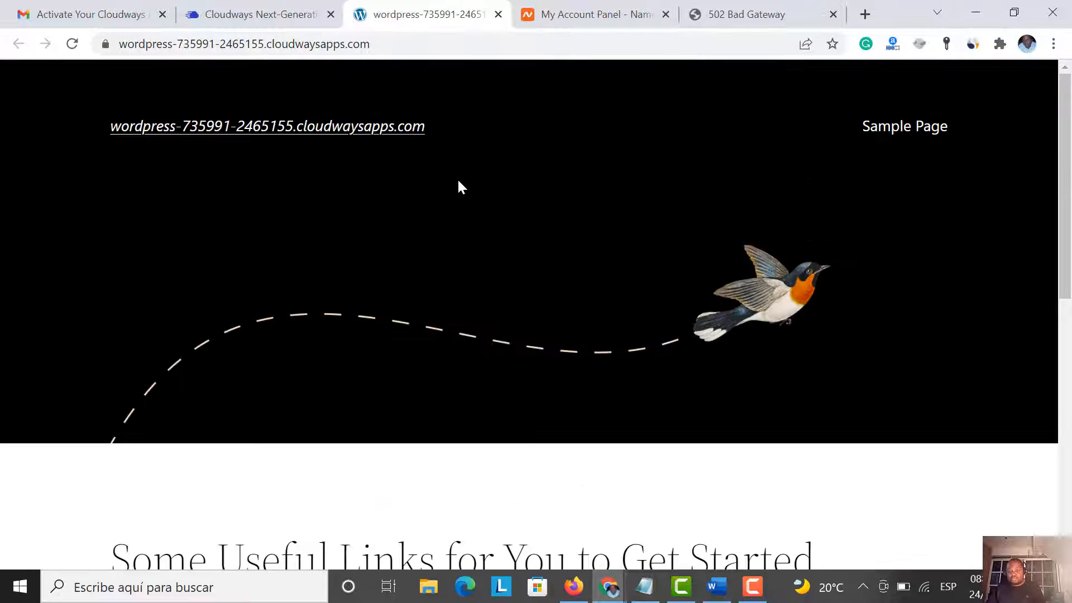
{"action": "scroll", "coordinate": [461, 187], "scroll_direction": "down", "scroll_amount": 4}
{"action": "scroll", "coordinate": [458, 187], "scroll_direction": "up", "scroll_amount": 3}
{"action": "left_click", "coordinate": [729, 16]}
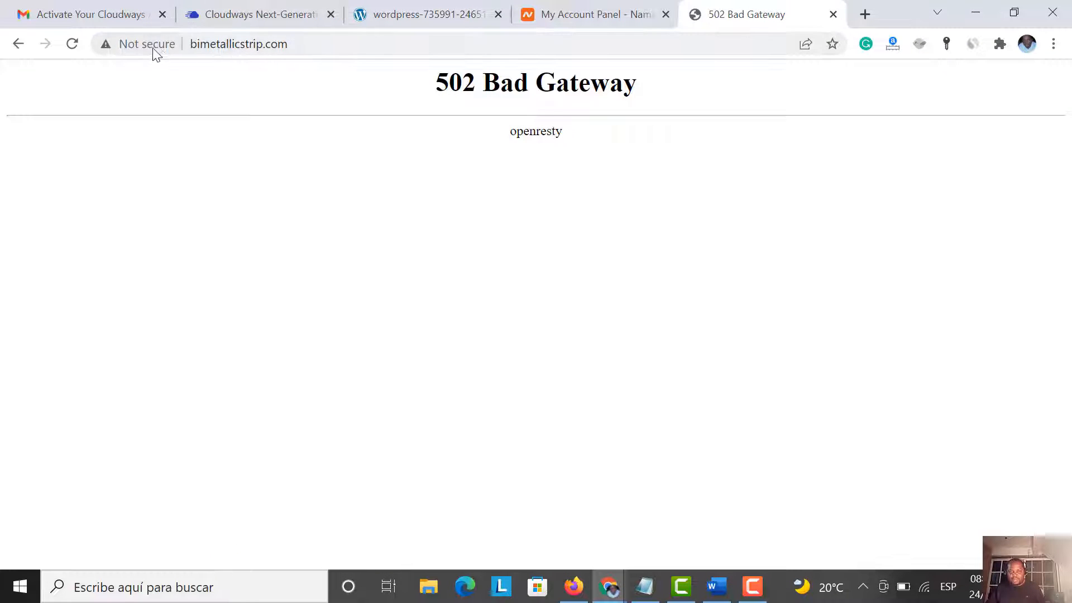
Reload bimetallicstrip.com, which now shows Namecheap's parking page
{"action": "left_click", "coordinate": [72, 44]}
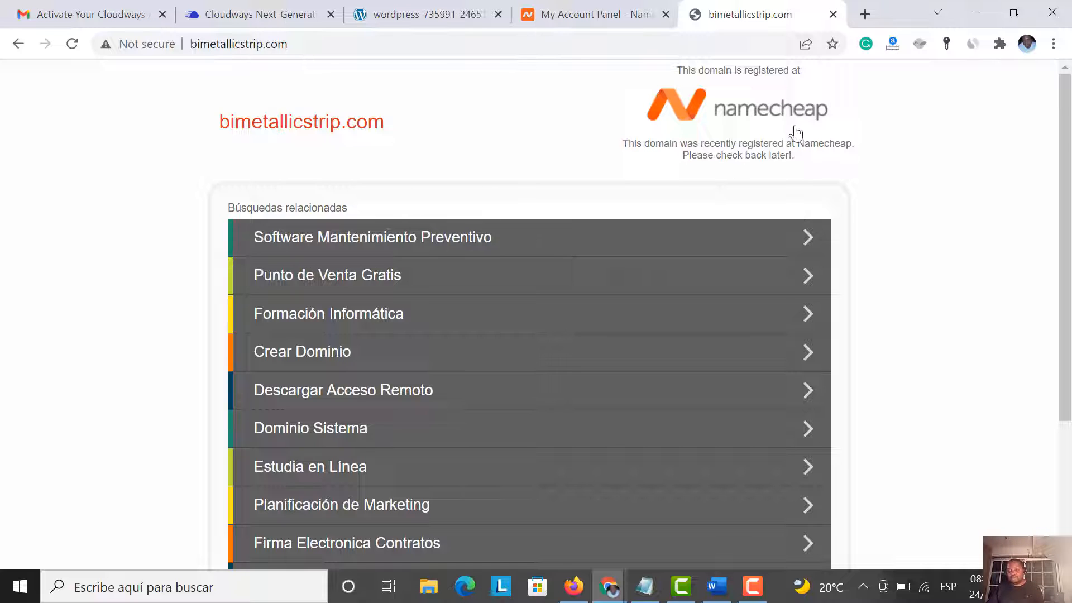
{"action": "scroll", "coordinate": [561, 299], "scroll_direction": "down", "scroll_amount": 3}
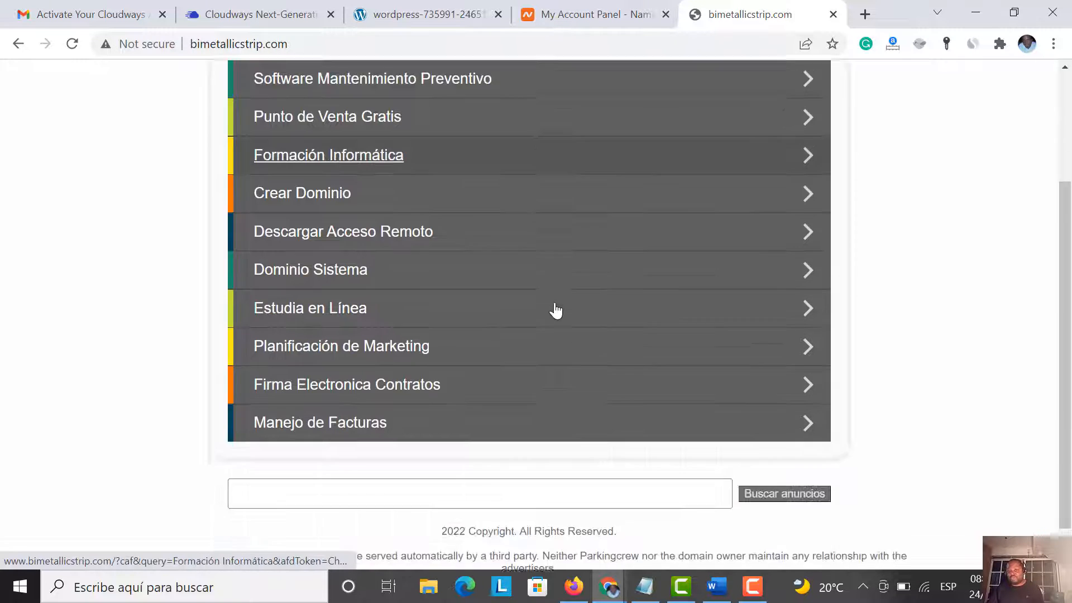
{"action": "scroll", "coordinate": [555, 311], "scroll_direction": "up", "scroll_amount": 3}
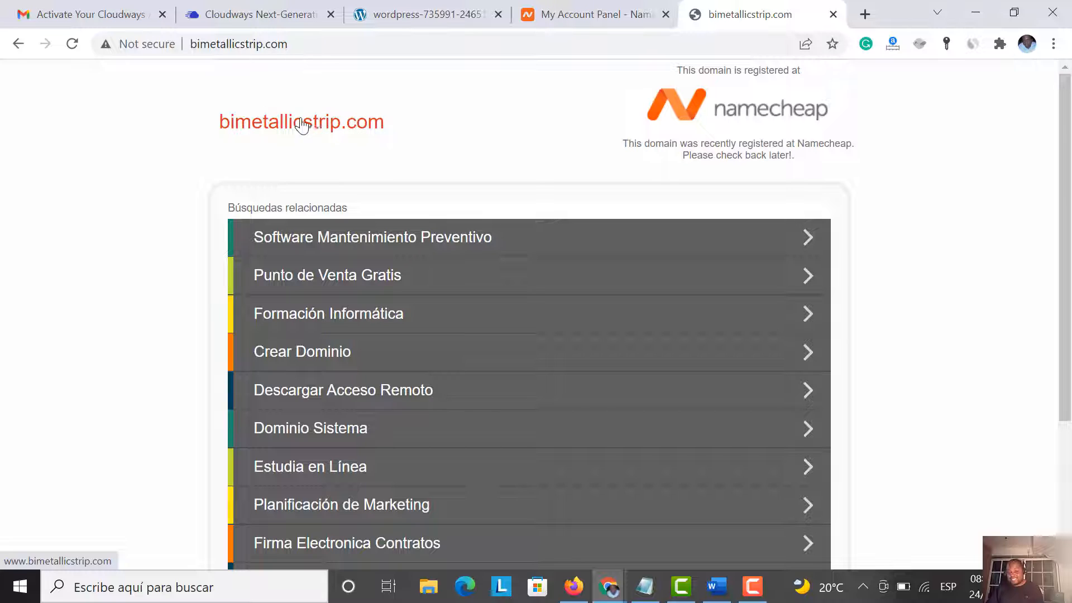
Reload the default WordPress site for comparison, then go back to bimetallicstrip.com
{"action": "left_click", "coordinate": [461, 16]}
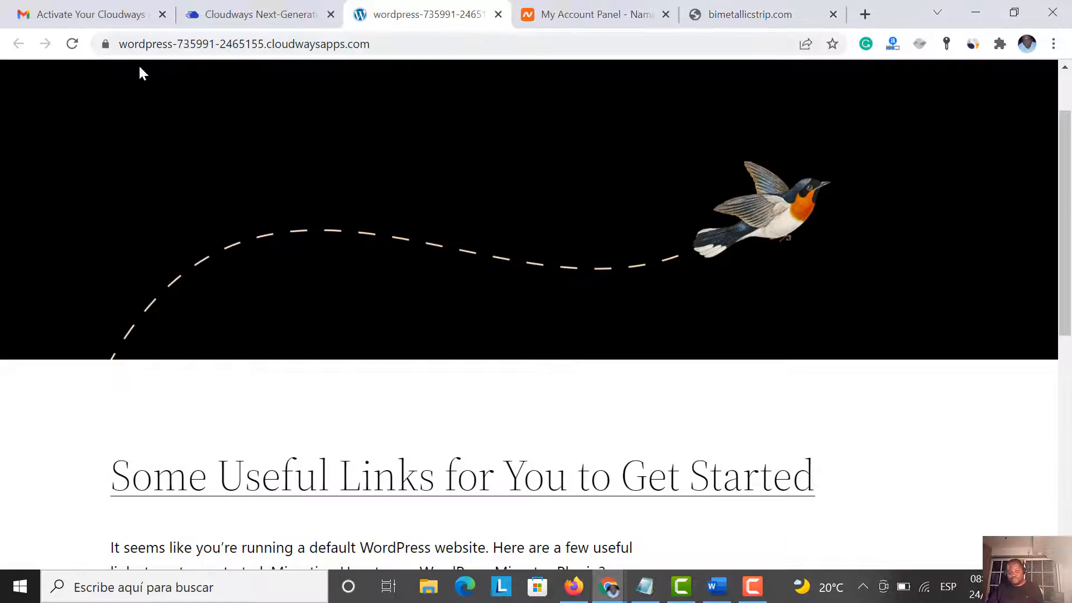
{"action": "left_click", "coordinate": [73, 47]}
{"action": "scroll", "coordinate": [330, 268], "scroll_direction": "down", "scroll_amount": 6}
{"action": "scroll", "coordinate": [329, 259], "scroll_direction": "down", "scroll_amount": 3}
{"action": "scroll", "coordinate": [390, 248], "scroll_direction": "up", "scroll_amount": 10}
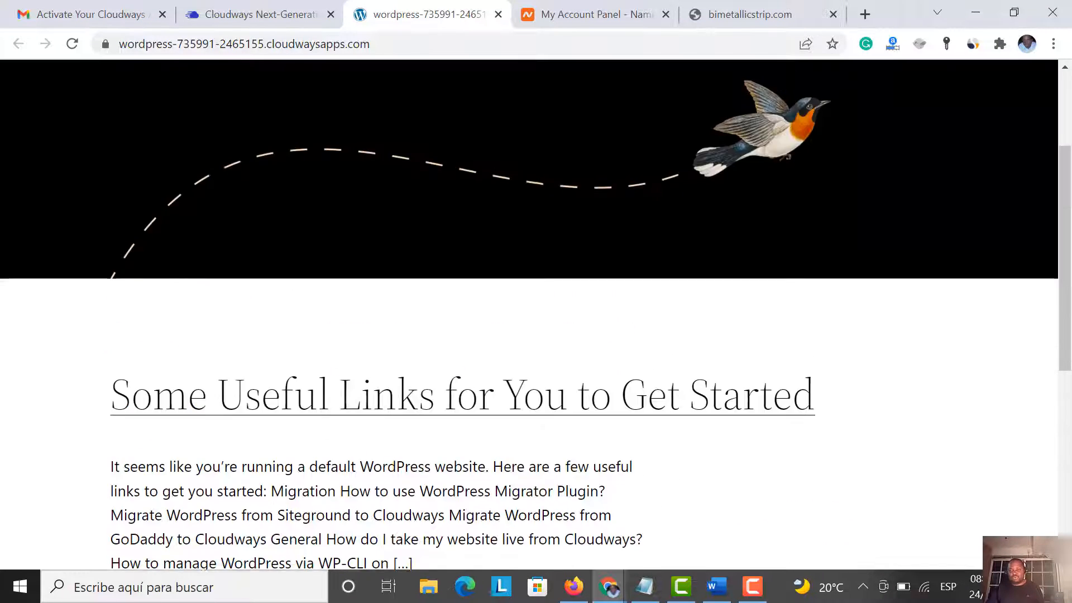
{"action": "left_click", "coordinate": [712, 19]}
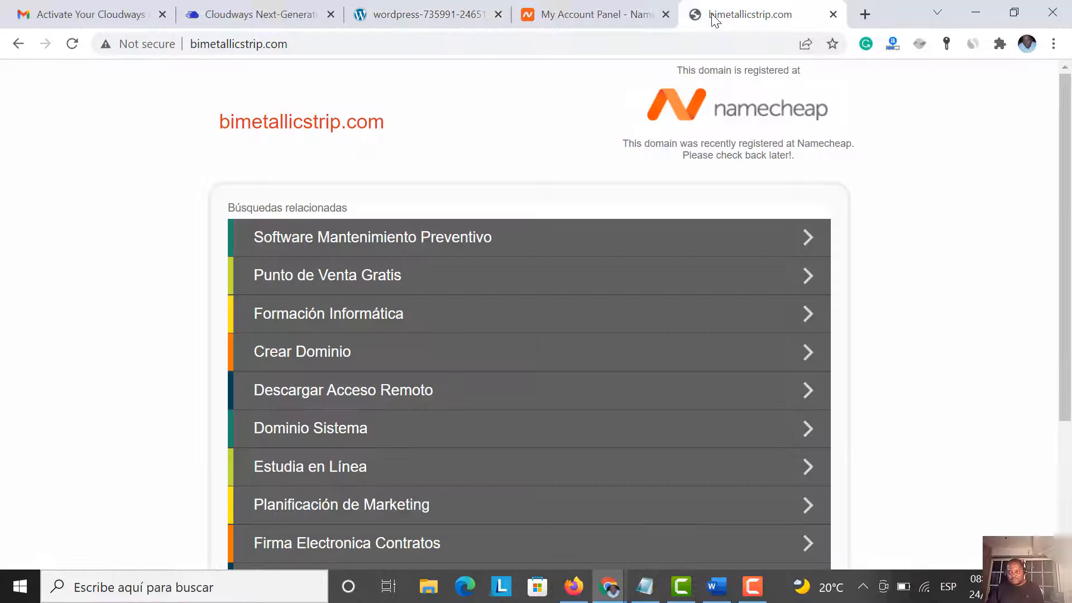
Return to Cloudways Access Details and review the Public IP 137.184.41.144
{"action": "left_click", "coordinate": [408, 23]}
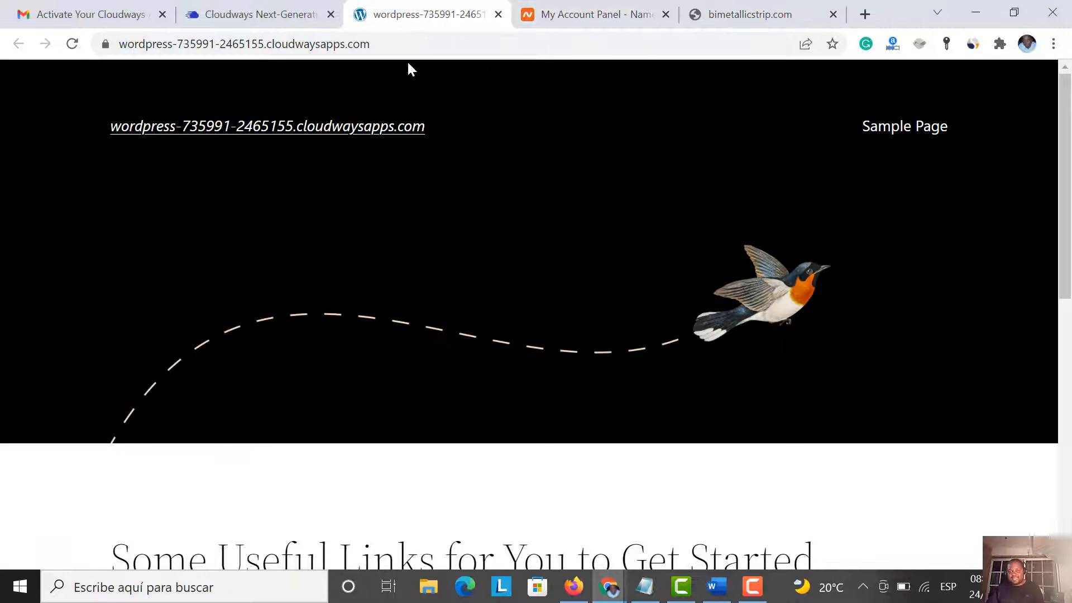
{"action": "left_click", "coordinate": [289, 18]}
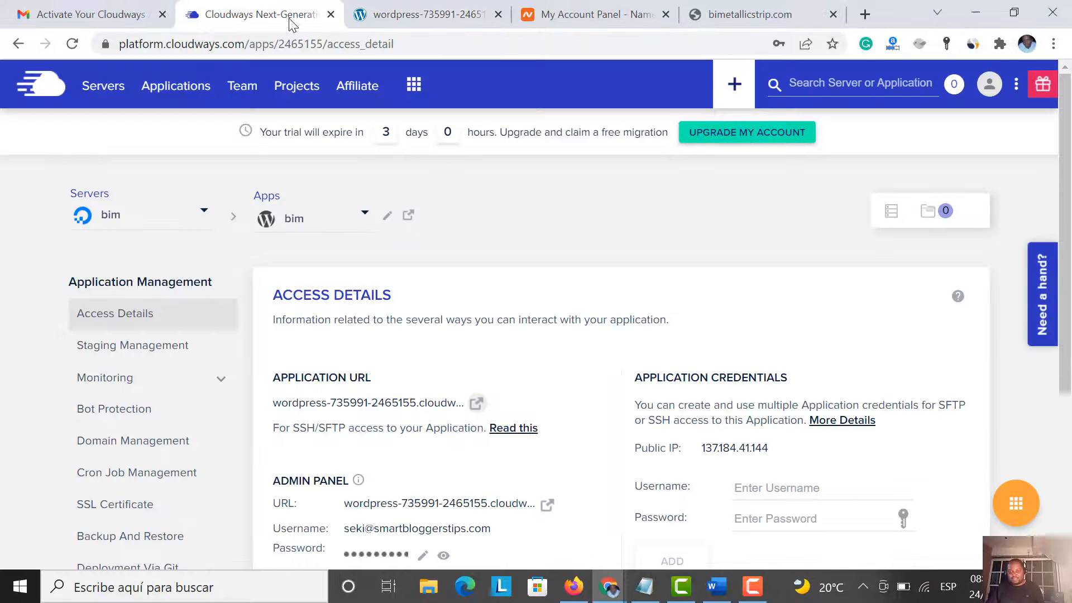
{"action": "scroll", "coordinate": [323, 199], "scroll_direction": "down", "scroll_amount": 4}
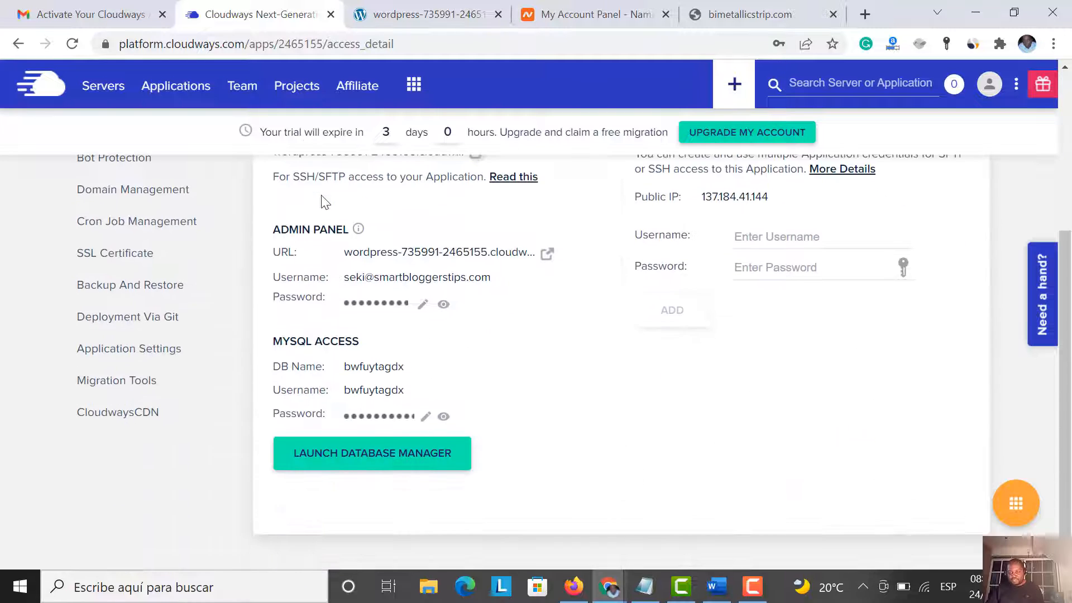
{"action": "scroll", "coordinate": [323, 200], "scroll_direction": "up", "scroll_amount": 1}
{"action": "scroll", "coordinate": [323, 200], "scroll_direction": "up", "scroll_amount": 3}
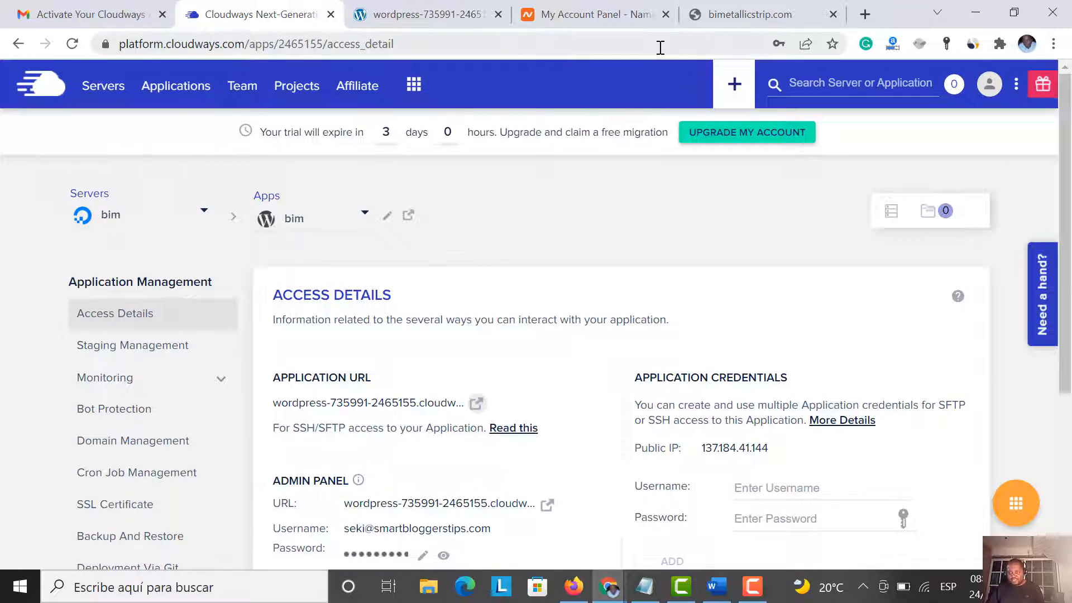
From the Namecheap dashboard, choose MANAGE for bimetallicstrip.com and wait for its Details page
{"action": "left_click", "coordinate": [622, 14]}
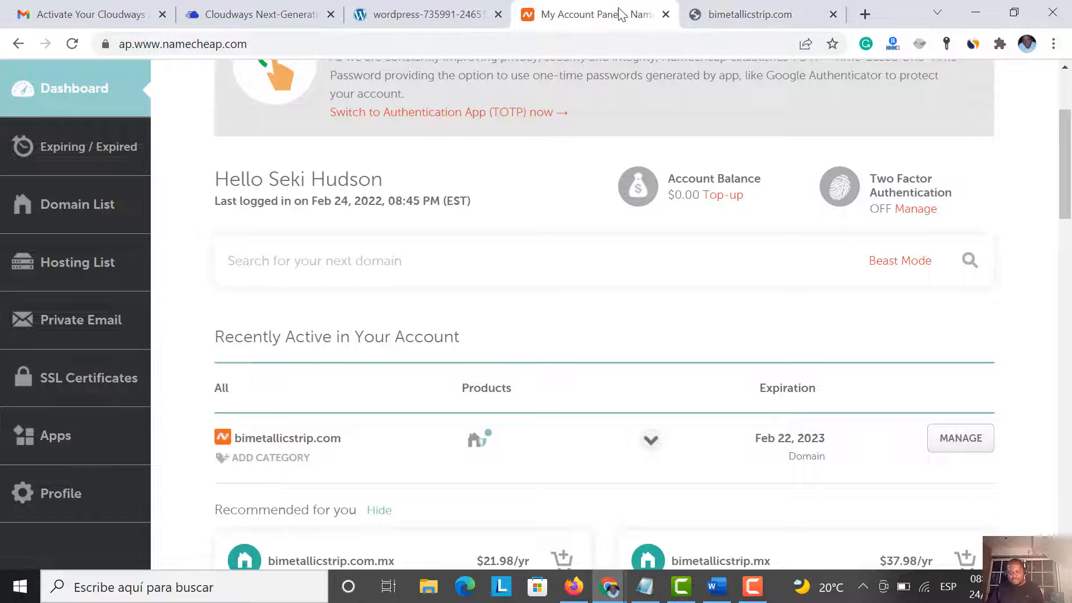
{"action": "scroll", "coordinate": [340, 266], "scroll_direction": "up", "scroll_amount": 2}
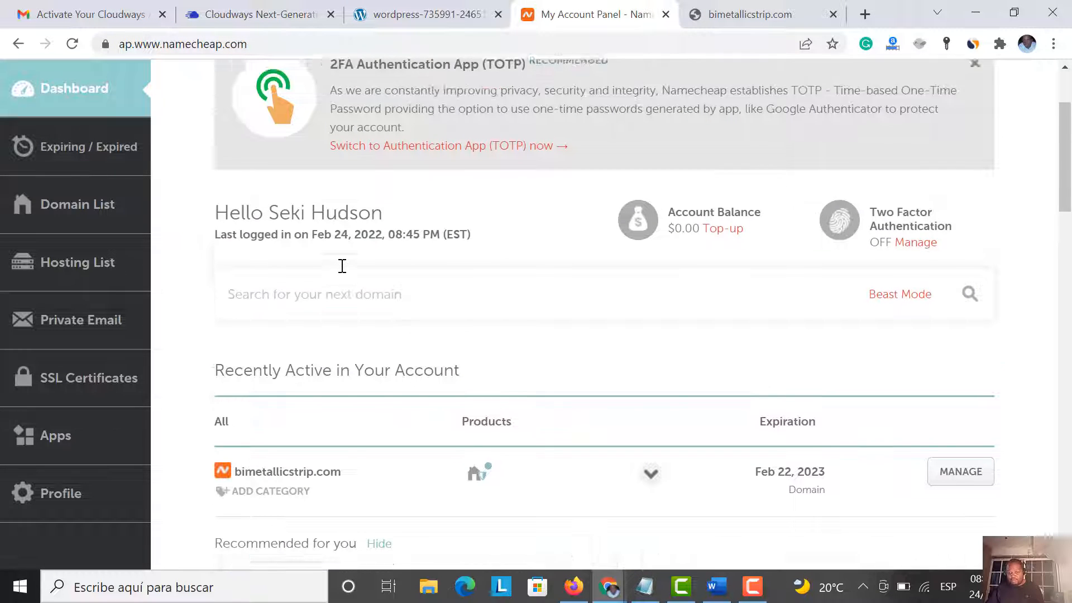
{"action": "scroll", "coordinate": [347, 259], "scroll_direction": "down", "scroll_amount": 2}
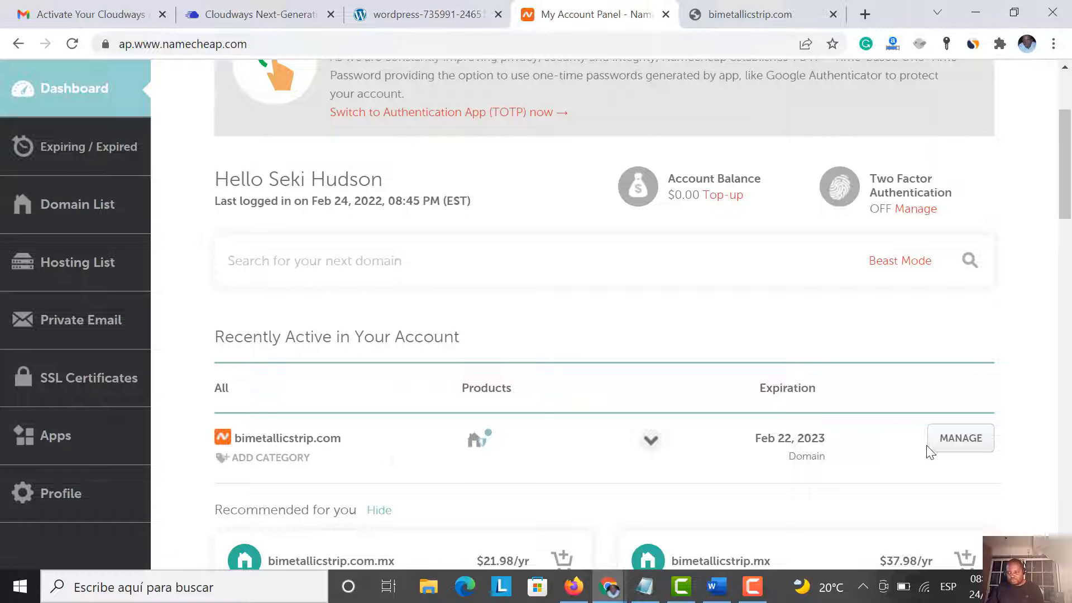
{"action": "left_click", "coordinate": [959, 457]}
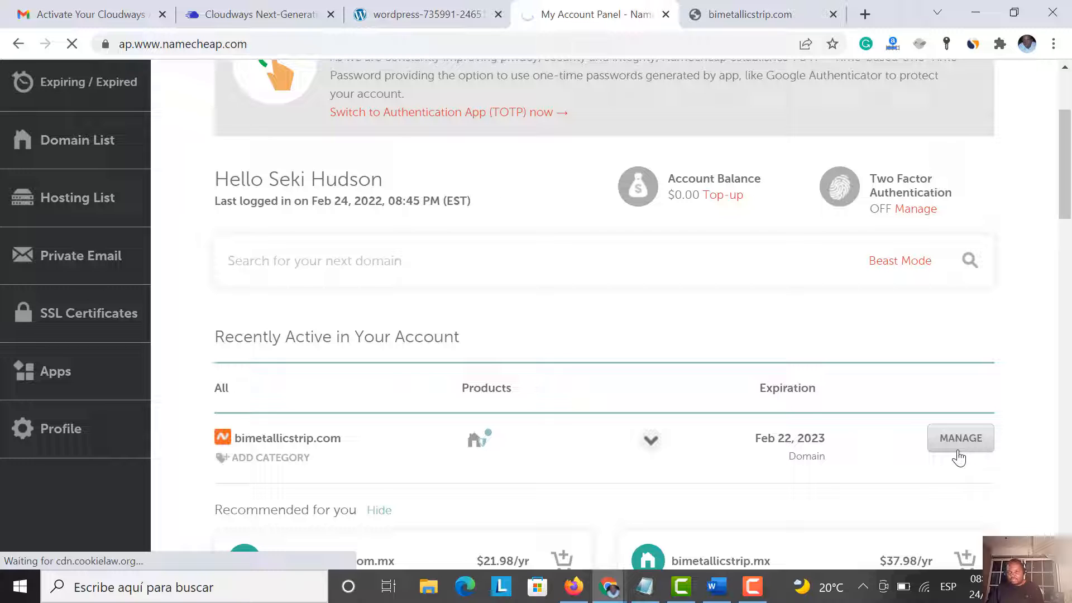
{"action": "left_click", "coordinate": [736, 14]}
{"action": "left_click", "coordinate": [626, 12]}
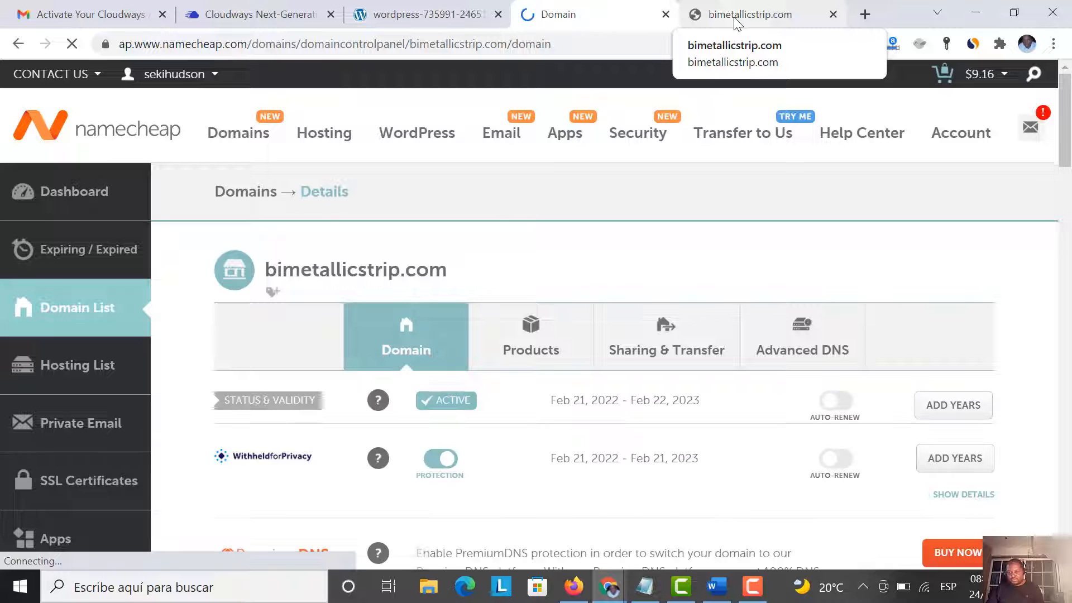
{"action": "scroll", "coordinate": [773, 346], "scroll_direction": "down", "scroll_amount": 5}
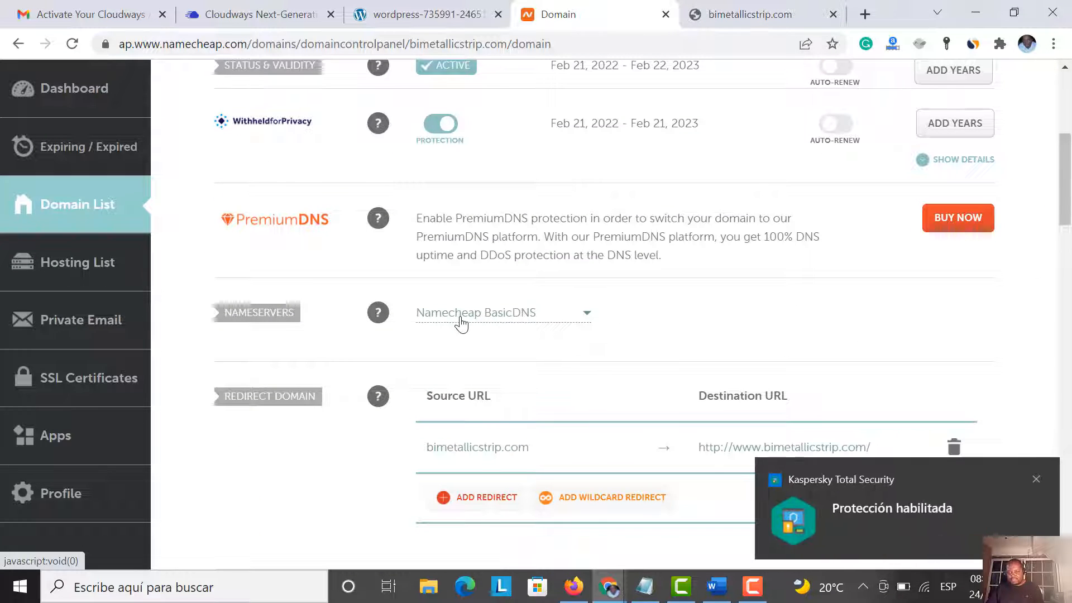
{"action": "left_click", "coordinate": [1036, 479]}
{"action": "scroll", "coordinate": [694, 371], "scroll_direction": "up", "scroll_amount": 5}
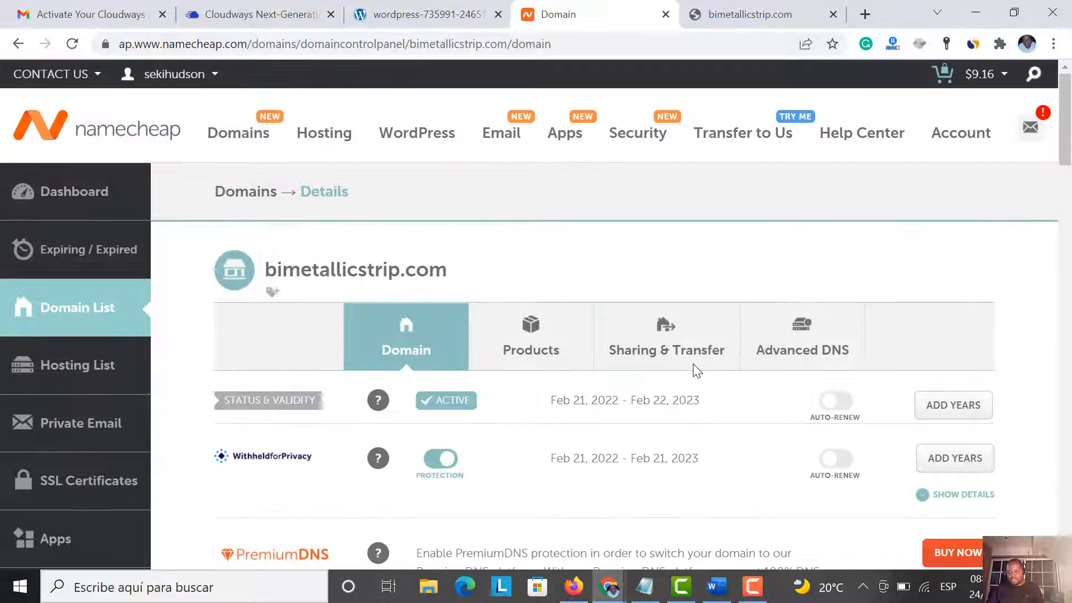
Under Advanced DNS, delete the www CNAME parking record and the URL Redirect record
{"action": "left_click", "coordinate": [795, 360]}
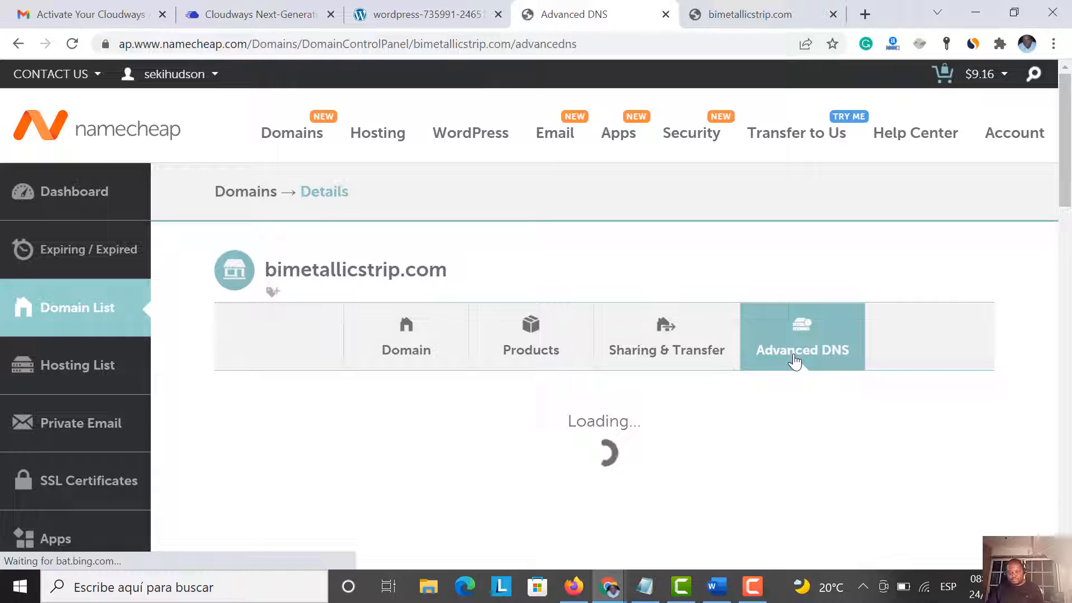
{"action": "scroll", "coordinate": [742, 402], "scroll_direction": "down", "scroll_amount": 5}
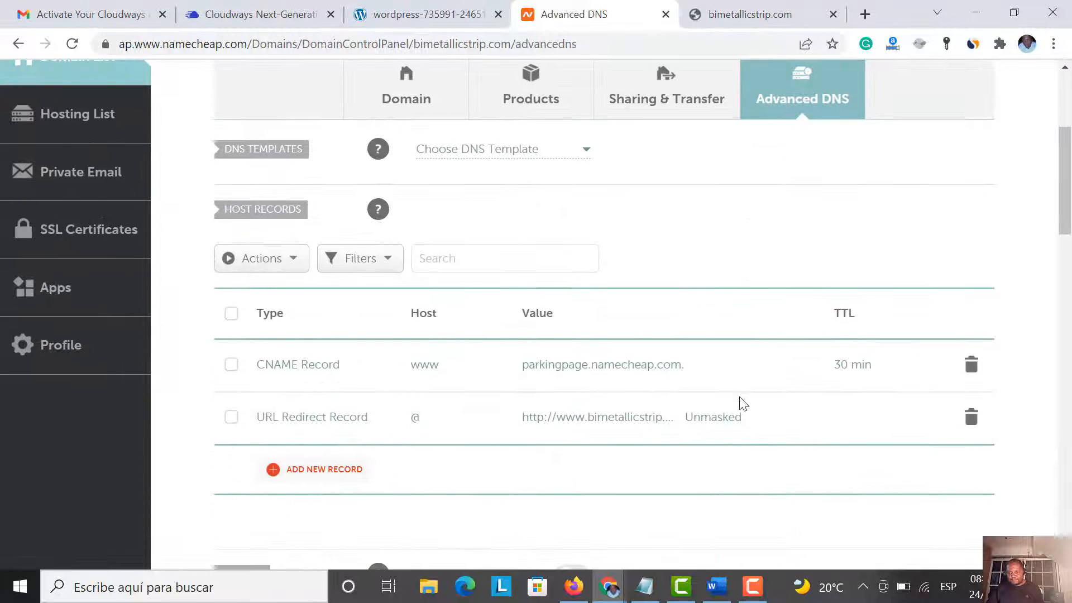
{"action": "left_click", "coordinate": [972, 369]}
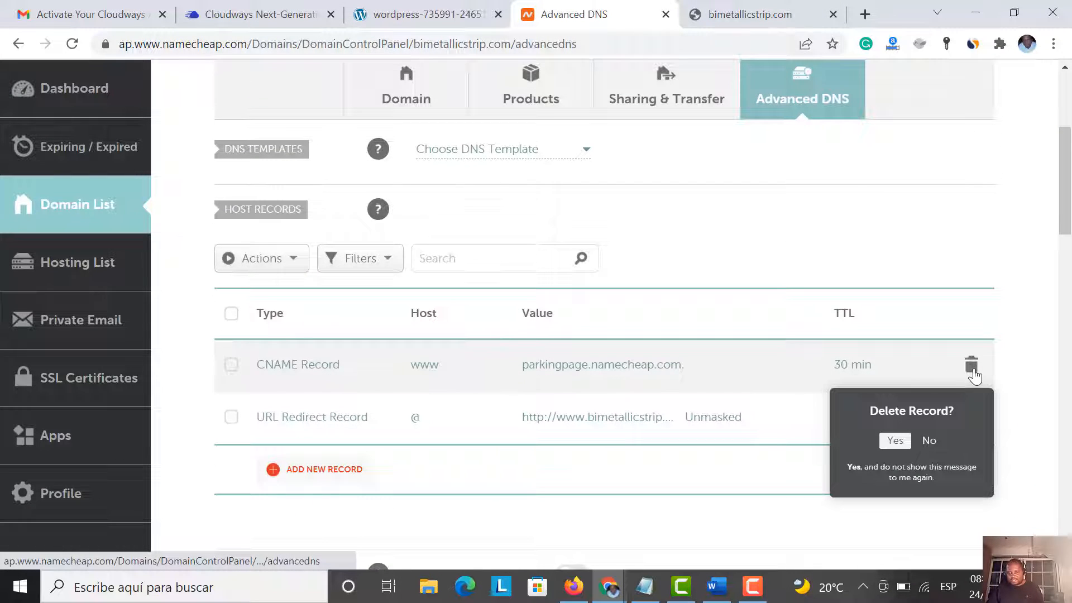
{"action": "left_click", "coordinate": [894, 441]}
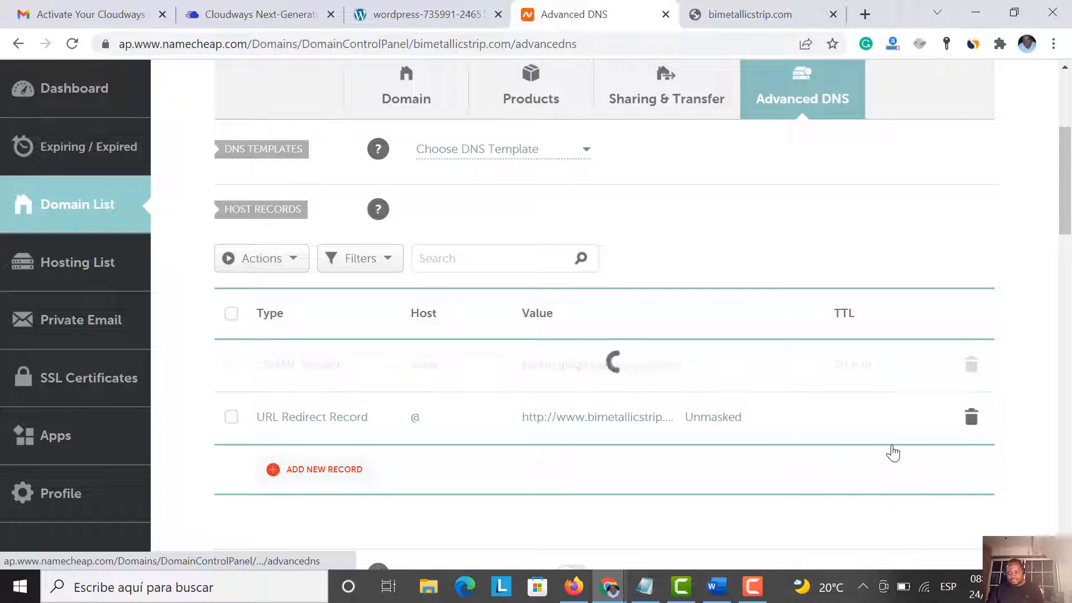
{"action": "left_click", "coordinate": [971, 365]}
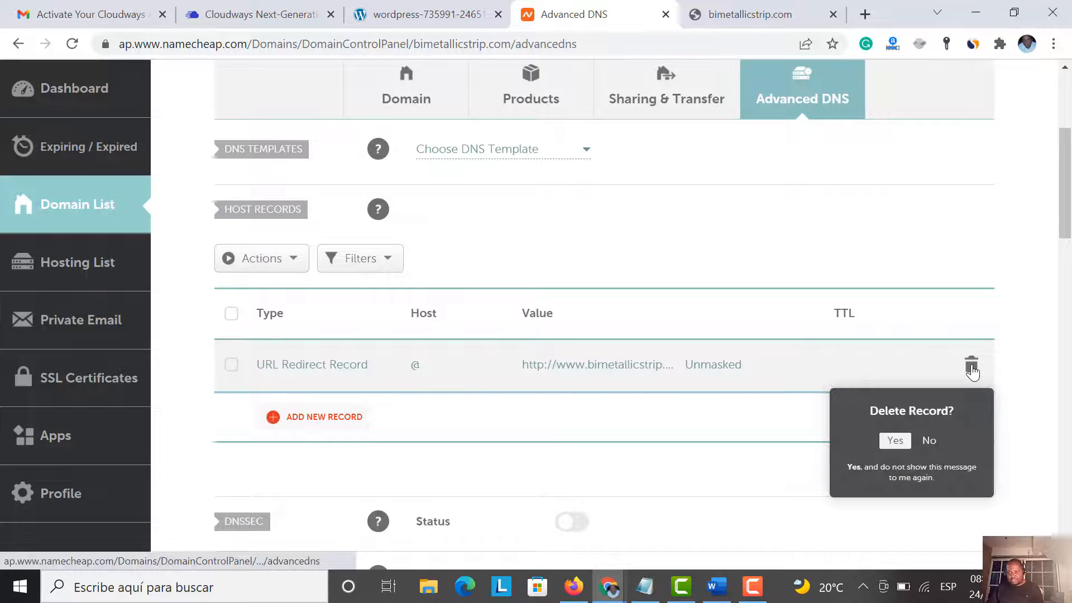
{"action": "left_click", "coordinate": [895, 441]}
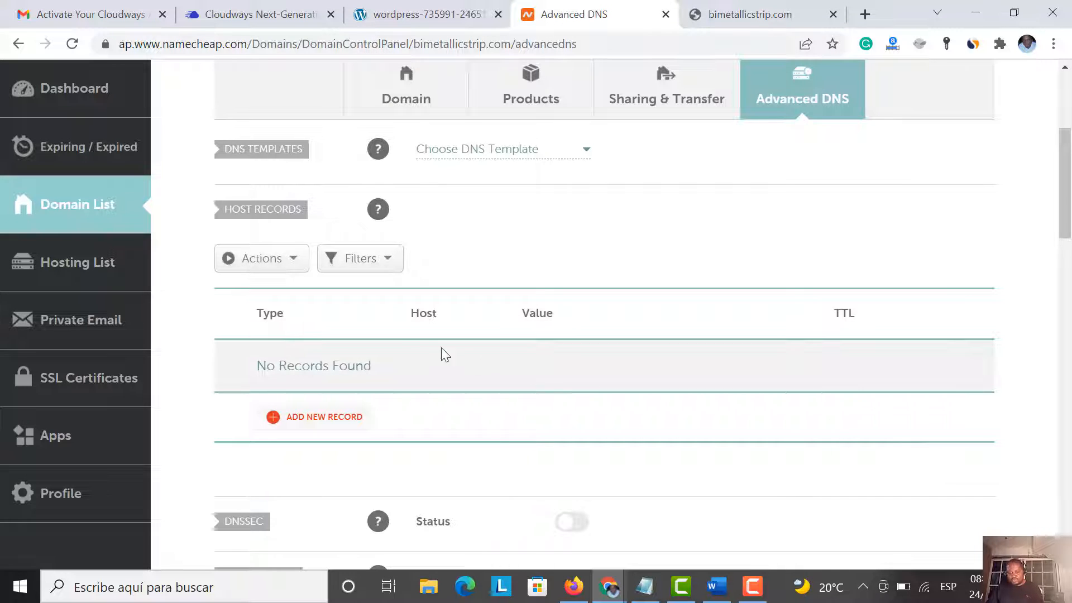
Add a new A Record with host @ for the root domain
{"action": "left_click", "coordinate": [330, 418]}
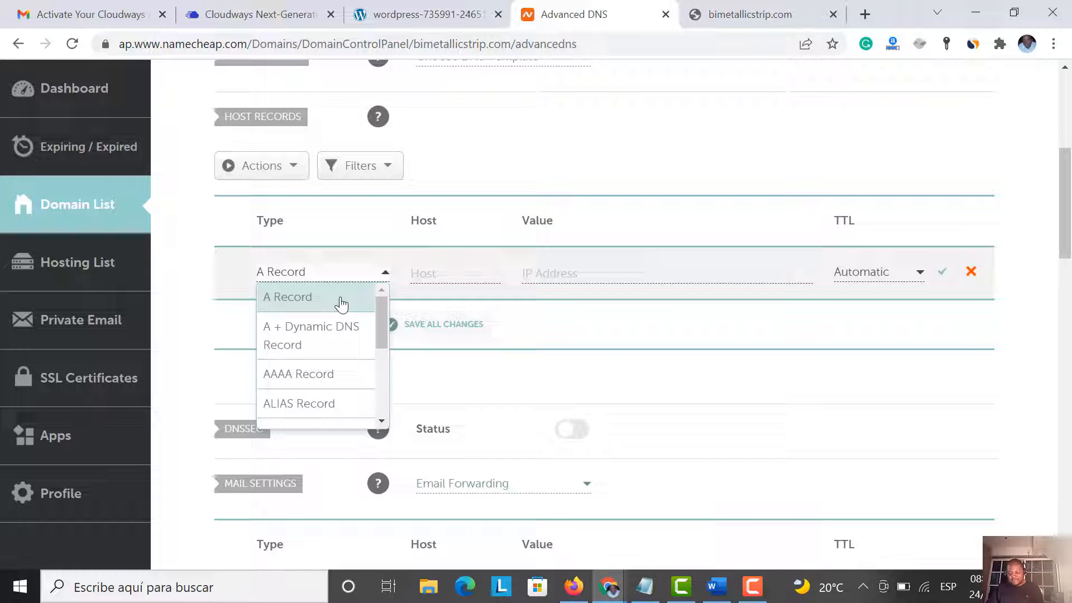
{"action": "left_click", "coordinate": [285, 306]}
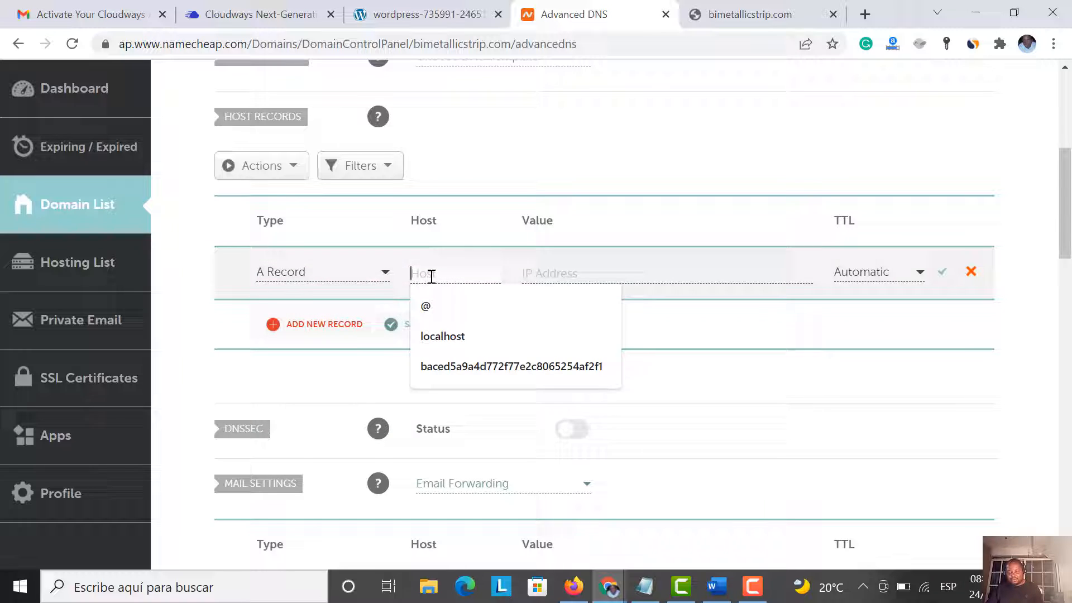
{"action": "left_click", "coordinate": [426, 305]}
{"action": "left_click", "coordinate": [558, 275]}
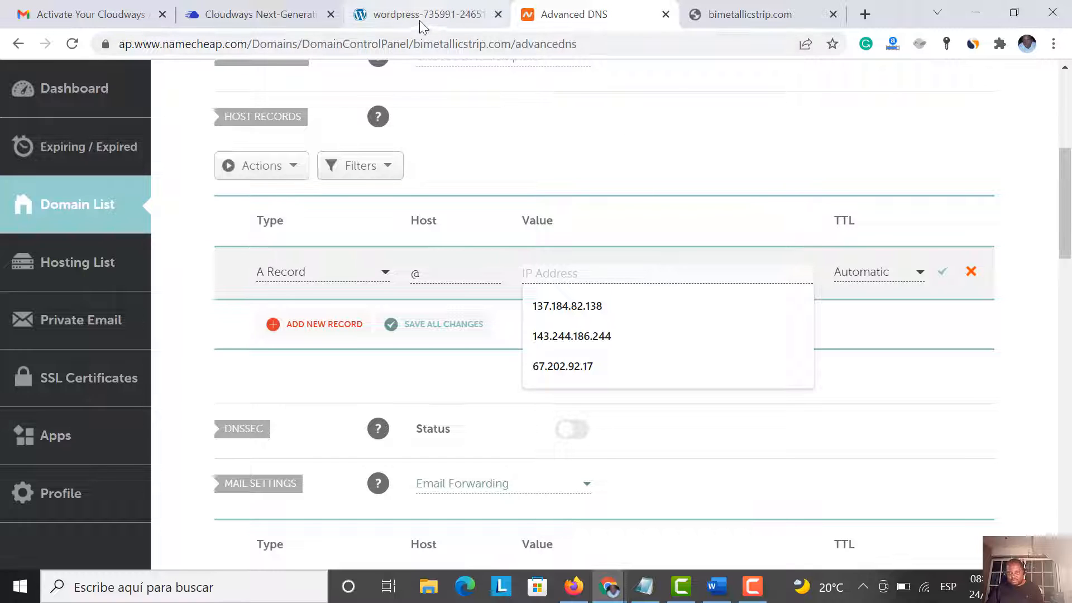
Copy the public IP 137.184.41.144 from Cloudways Access Details
{"action": "left_click", "coordinate": [290, 17]}
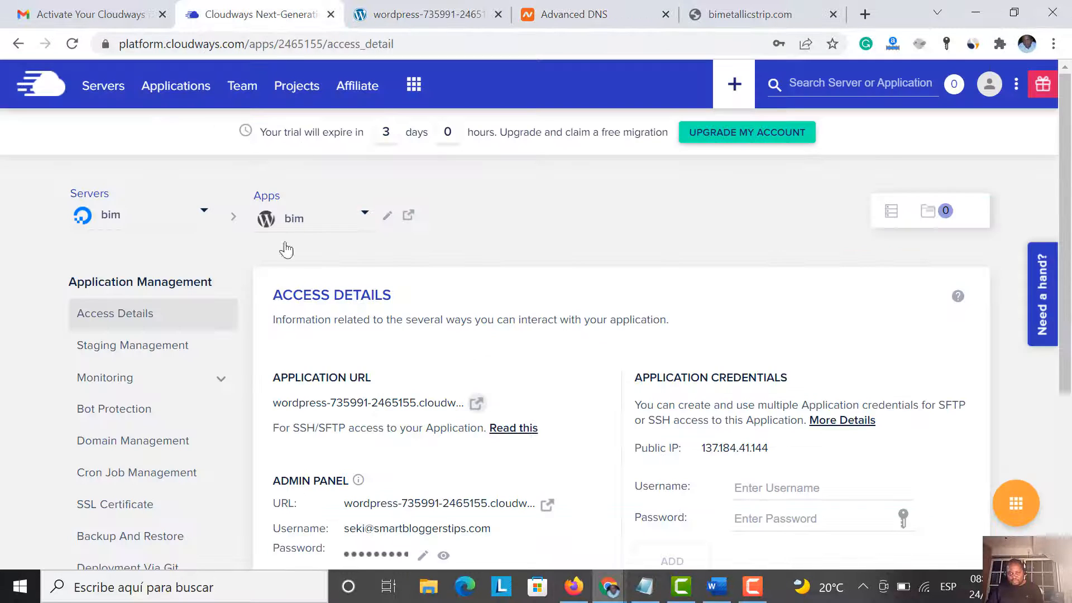
{"action": "scroll", "coordinate": [642, 263], "scroll_direction": "down", "scroll_amount": 4}
{"action": "scroll", "coordinate": [641, 274], "scroll_direction": "up", "scroll_amount": 1}
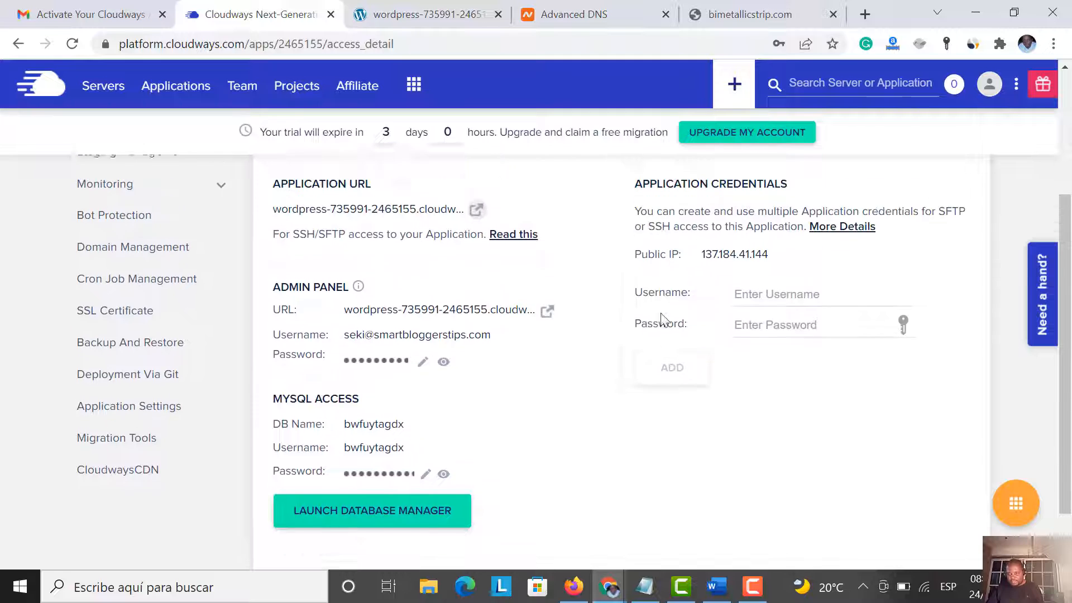
{"action": "left_click", "coordinate": [725, 286]}
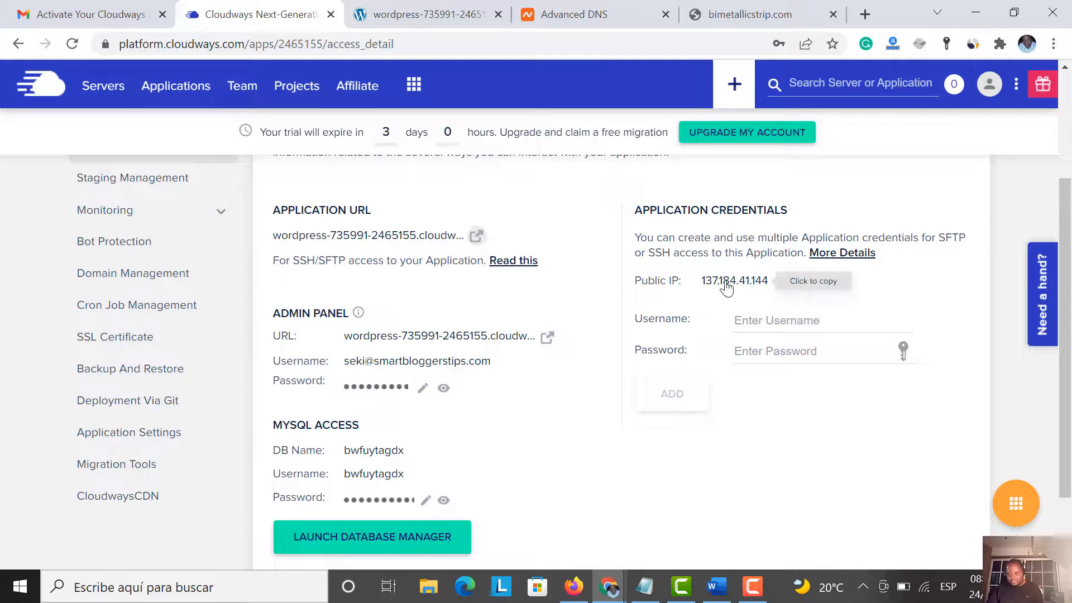
{"action": "left_click", "coordinate": [728, 17]}
{"action": "left_click", "coordinate": [425, 15]}
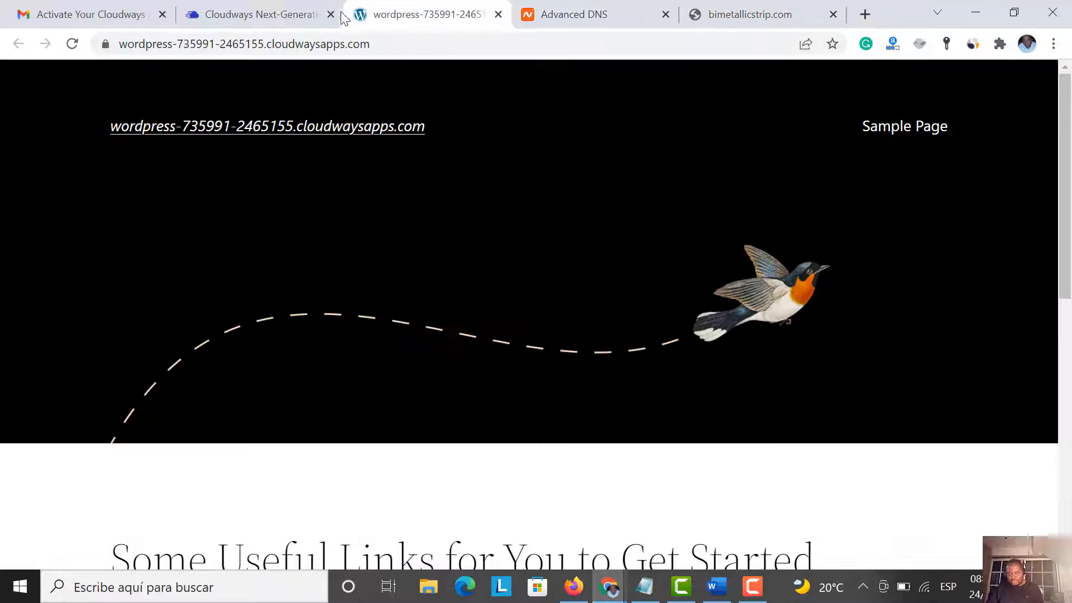
{"action": "left_click", "coordinate": [538, 18]}
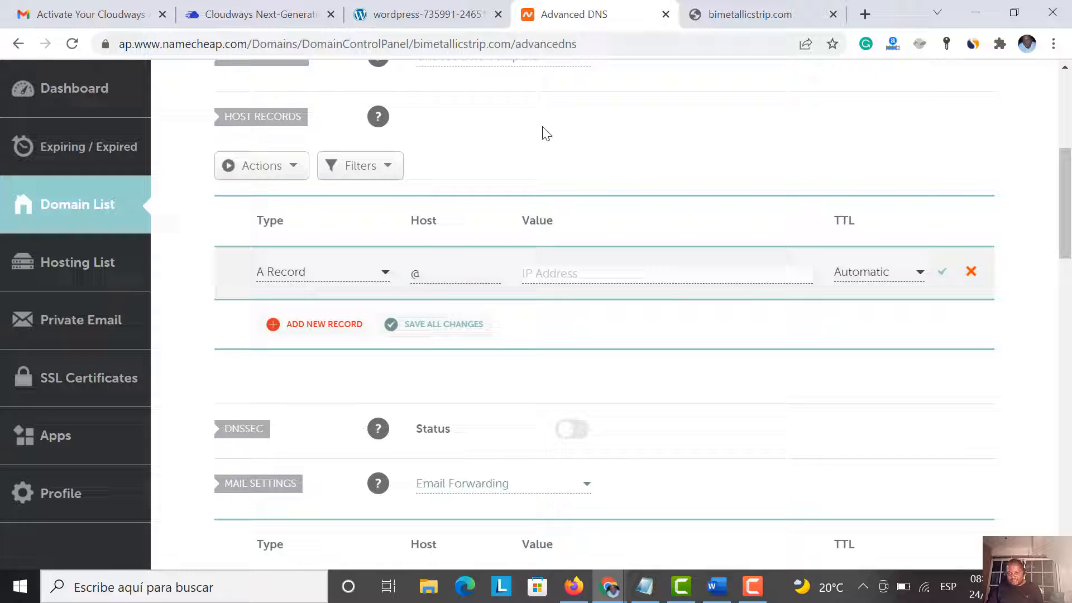
Paste 137.184.41.144 as the A record's value and save the record
{"action": "left_click", "coordinate": [555, 277]}
{"action": "right_click", "coordinate": [554, 277]}
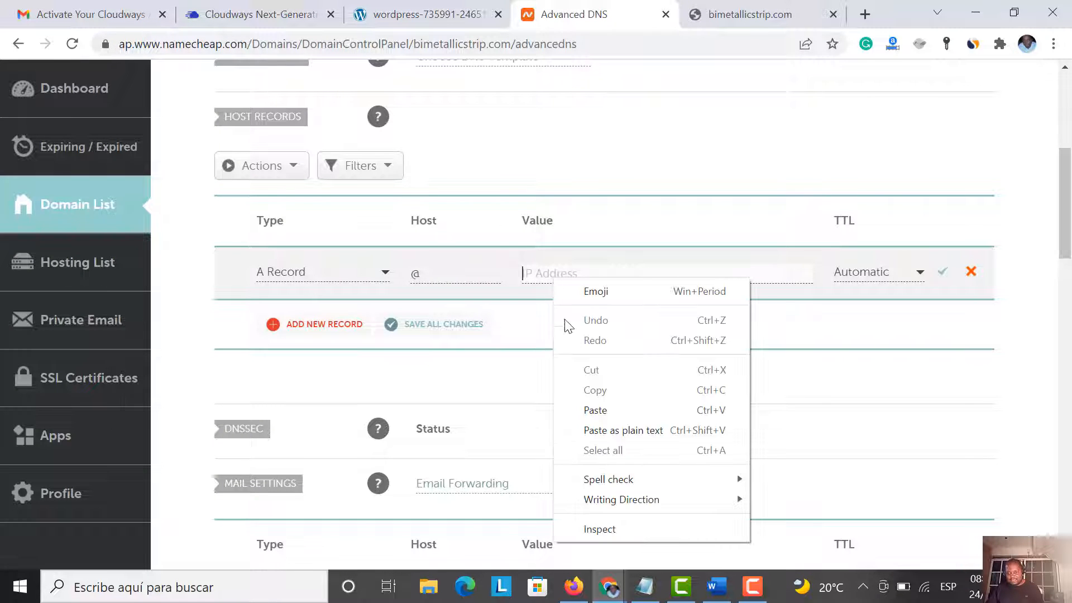
{"action": "left_click", "coordinate": [598, 410]}
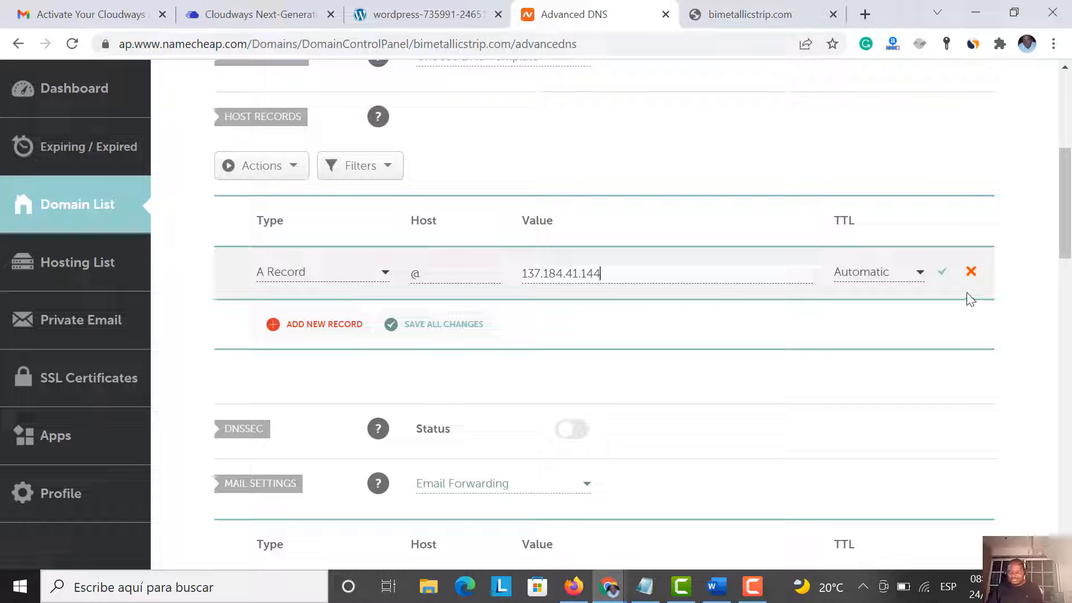
{"action": "left_click", "coordinate": [943, 272]}
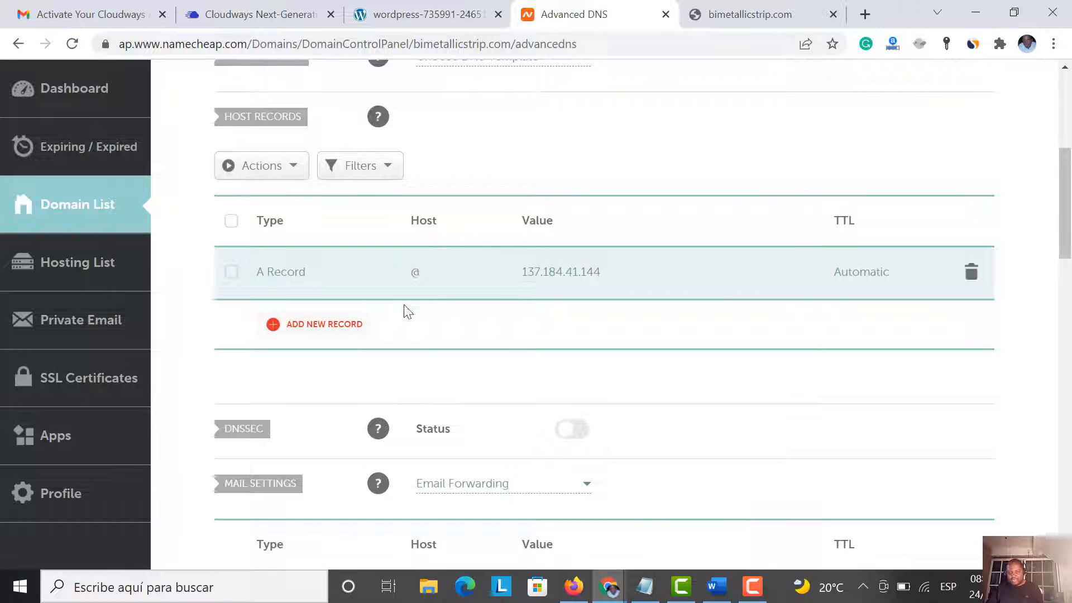
{"action": "left_click", "coordinate": [342, 323]}
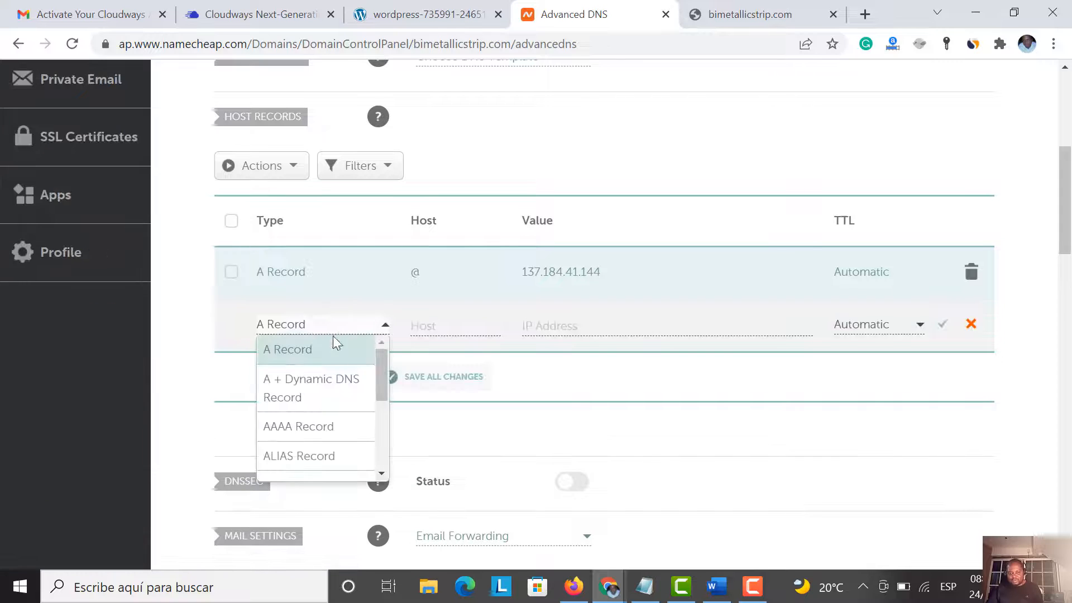
{"action": "scroll", "coordinate": [322, 395], "scroll_direction": "down", "scroll_amount": 2}
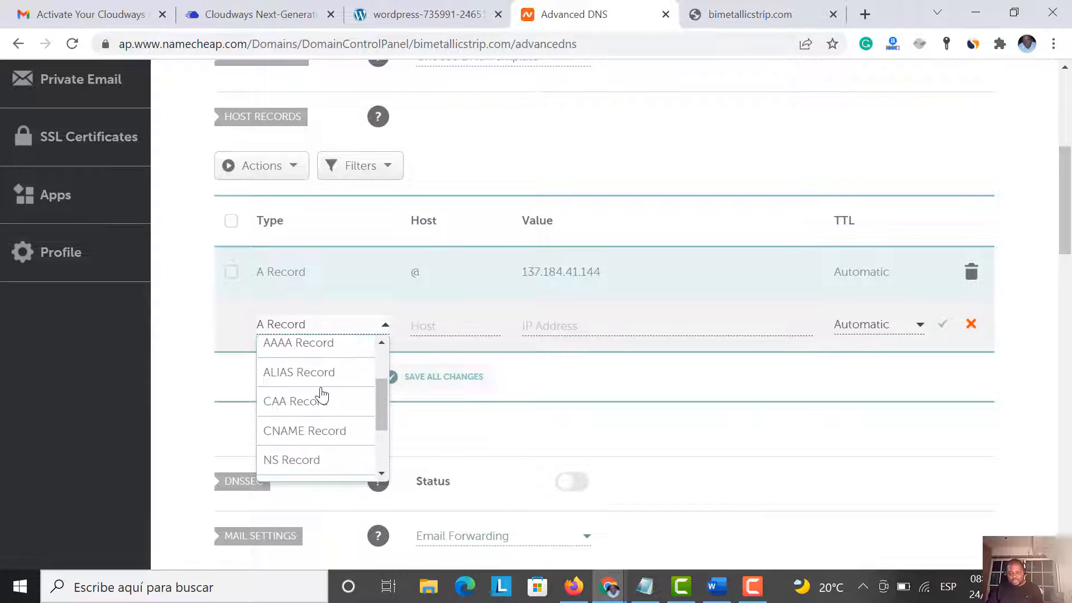
{"action": "left_click", "coordinate": [337, 433]}
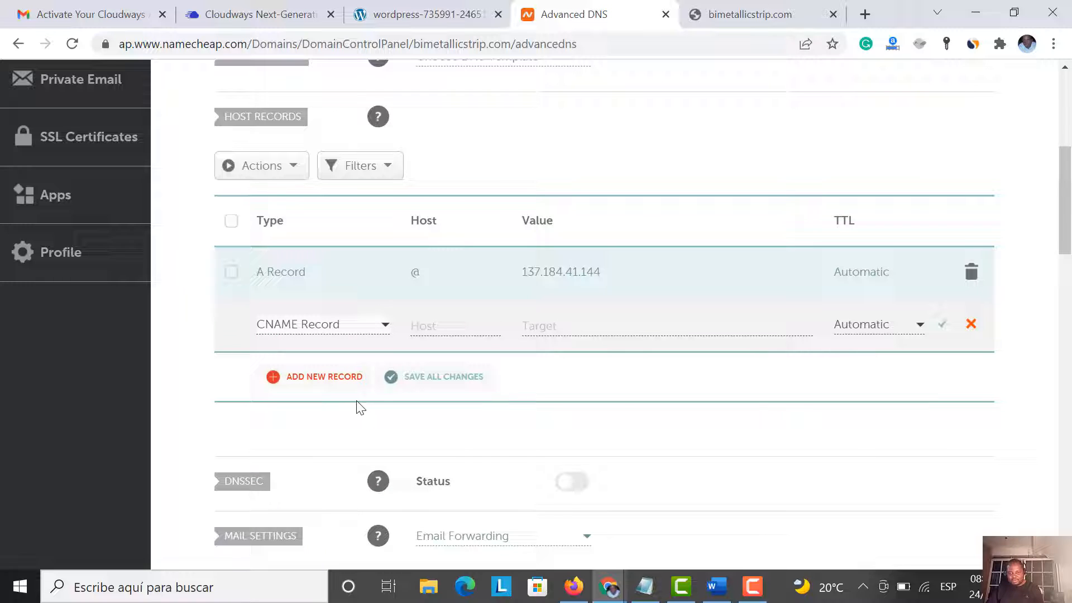
{"action": "left_click", "coordinate": [433, 329]}
{"action": "type", "text": "www"}
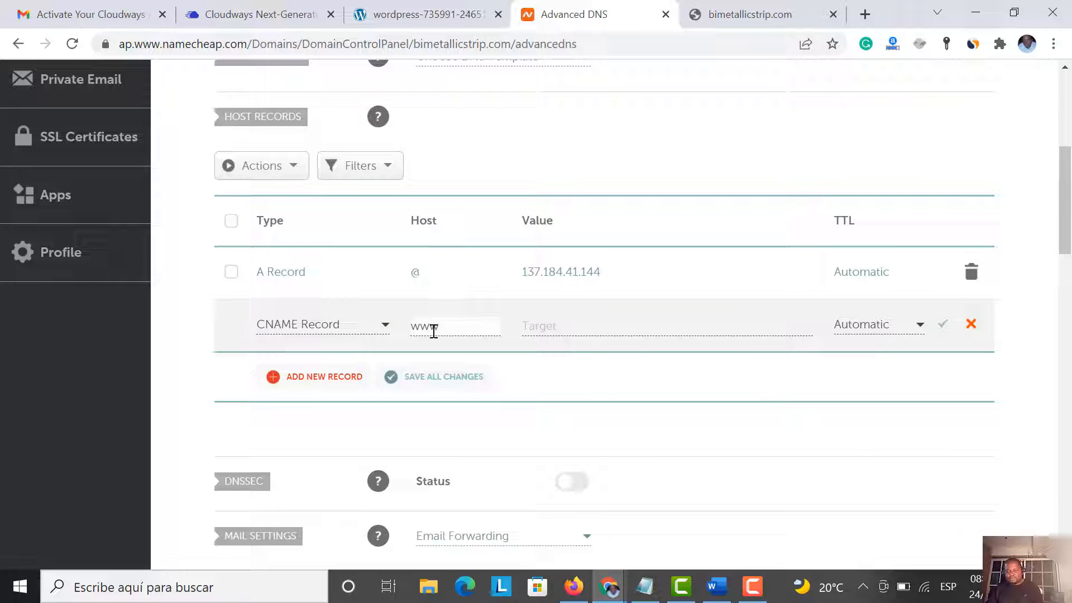
{"action": "left_click", "coordinate": [527, 321]}
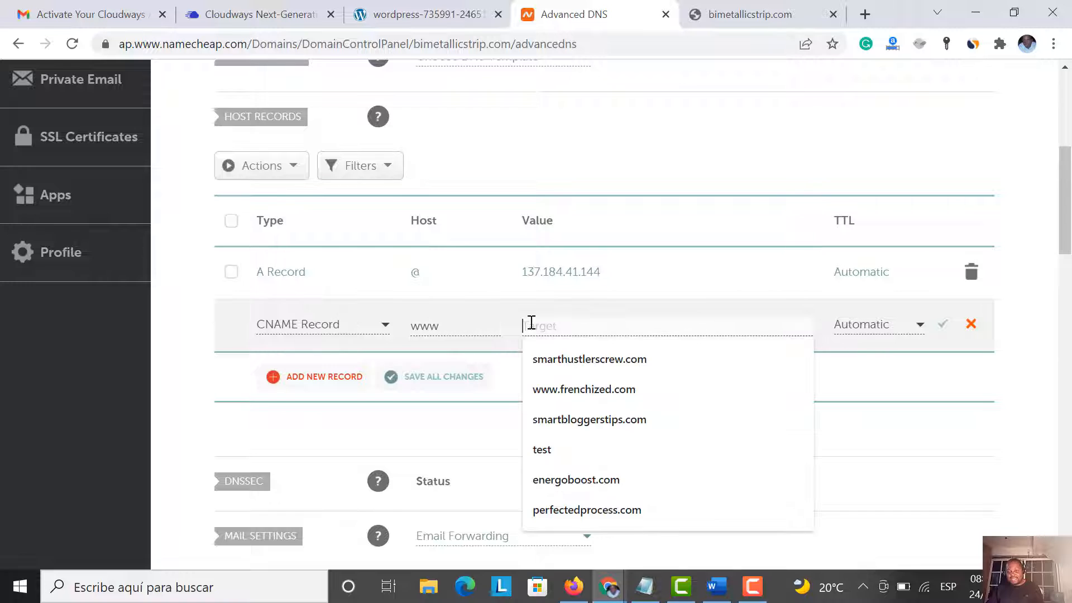
Copy the site address from the bimetallicstrip.com tab's address bar
{"action": "left_click", "coordinate": [736, 16]}
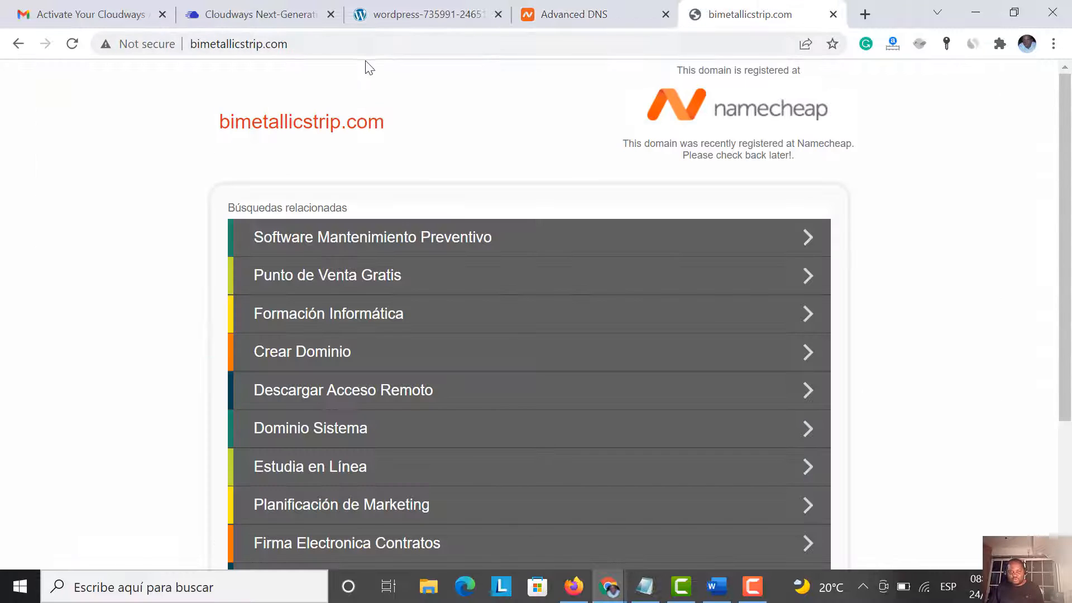
{"action": "left_click_drag", "start_coordinate": [287, 45], "coordinate": [191, 46]}
{"action": "key", "text": "ctrl+c"}
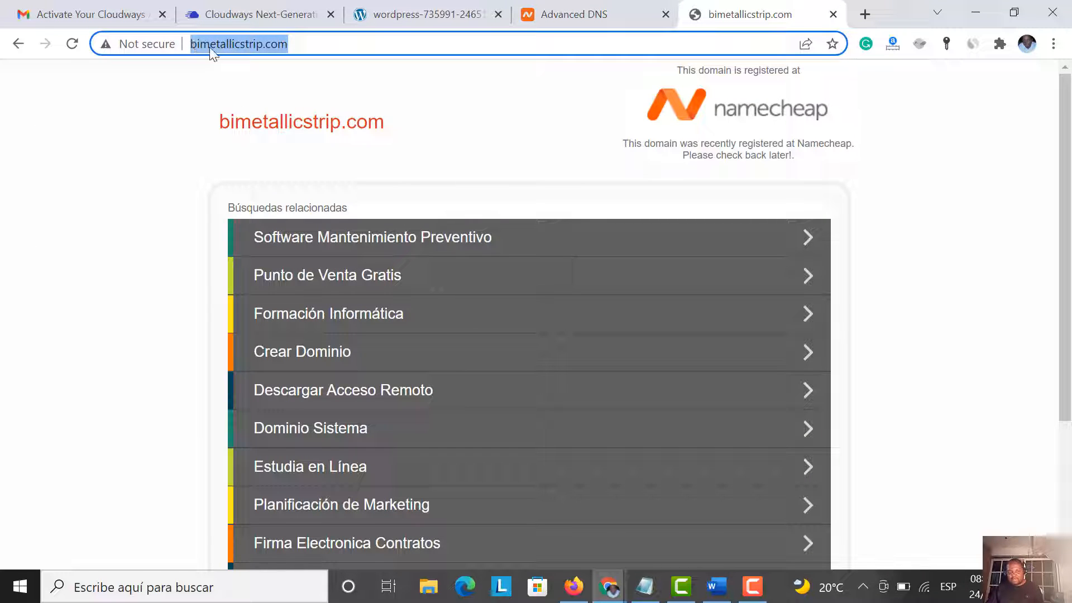
{"action": "right_click", "coordinate": [210, 47]}
{"action": "left_click", "coordinate": [257, 141]}
Paste the address as the CNAME target, trim it to bimetallicstrip.com, and save
{"action": "left_click", "coordinate": [556, 16]}
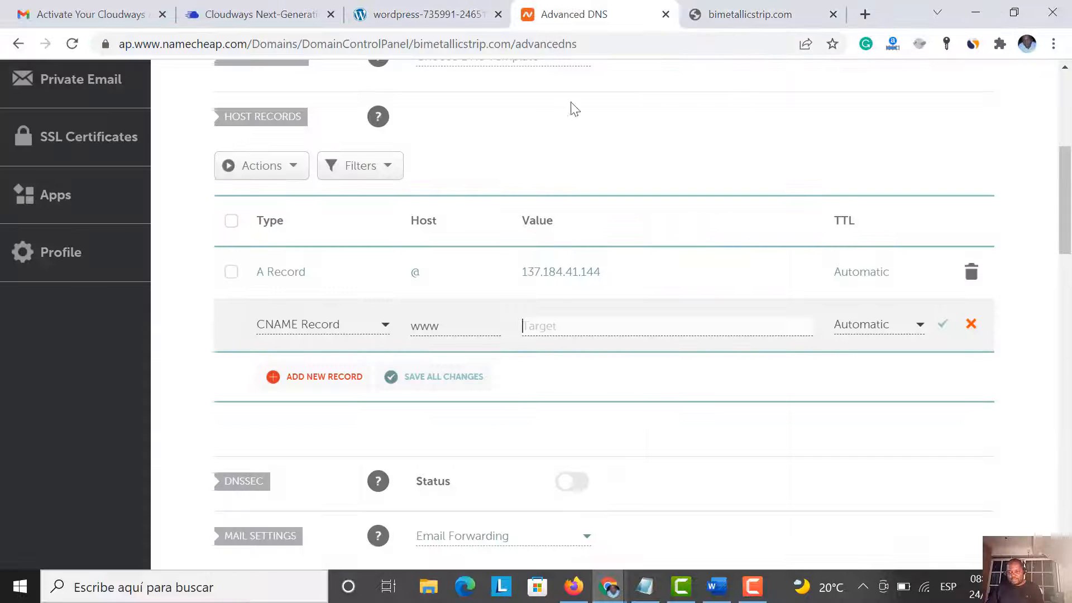
{"action": "key", "text": "ctrl+v"}
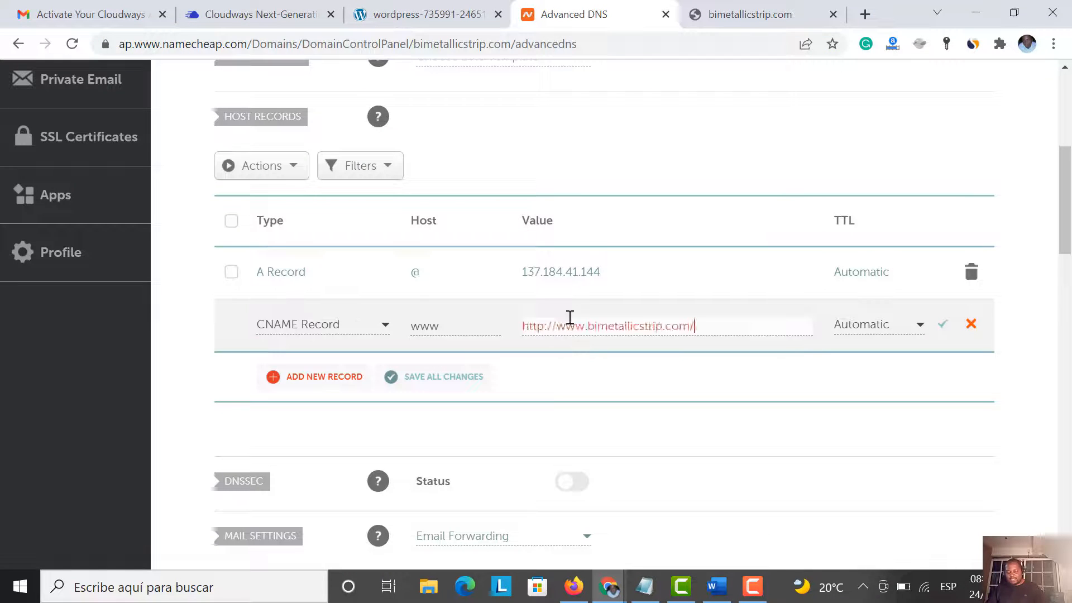
{"action": "left_click", "coordinate": [589, 325]}
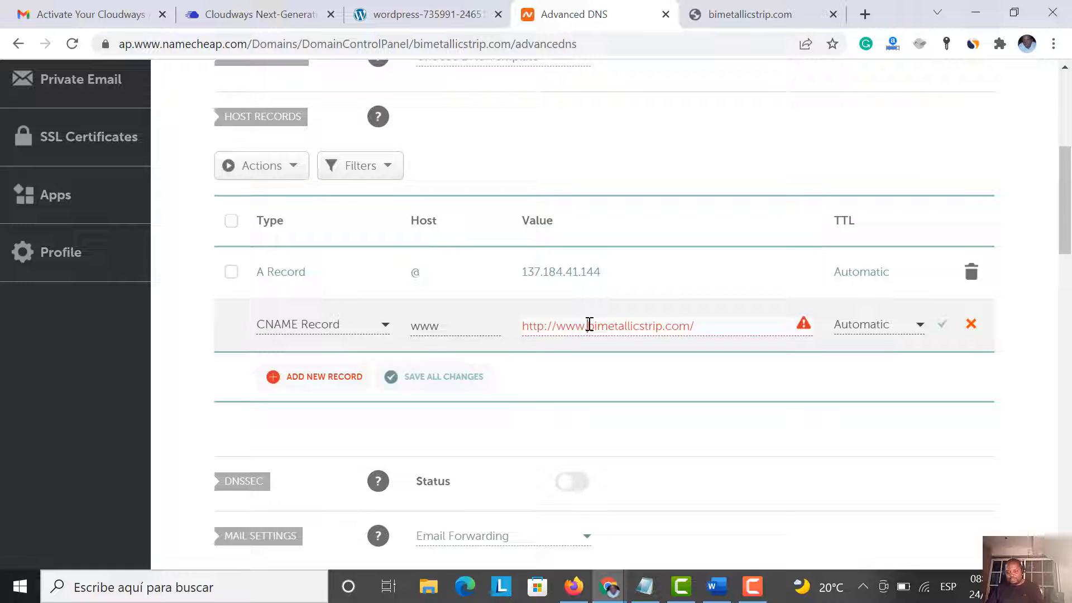
{"action": "key", "text": "BackSpace"}
{"action": "key", "text": "BackSpace"}
{"action": "key", "text": "BackSpace"}
{"action": "key", "text": "BackSpace"}
{"action": "key", "text": "BackSpace"}
{"action": "key", "text": "BackSpace"}
{"action": "key", "text": "BackSpace"}
{"action": "key", "text": "BackSpace"}
{"action": "key", "text": "BackSpace"}
{"action": "key", "text": "BackSpace"}
{"action": "key", "text": "BackSpace"}
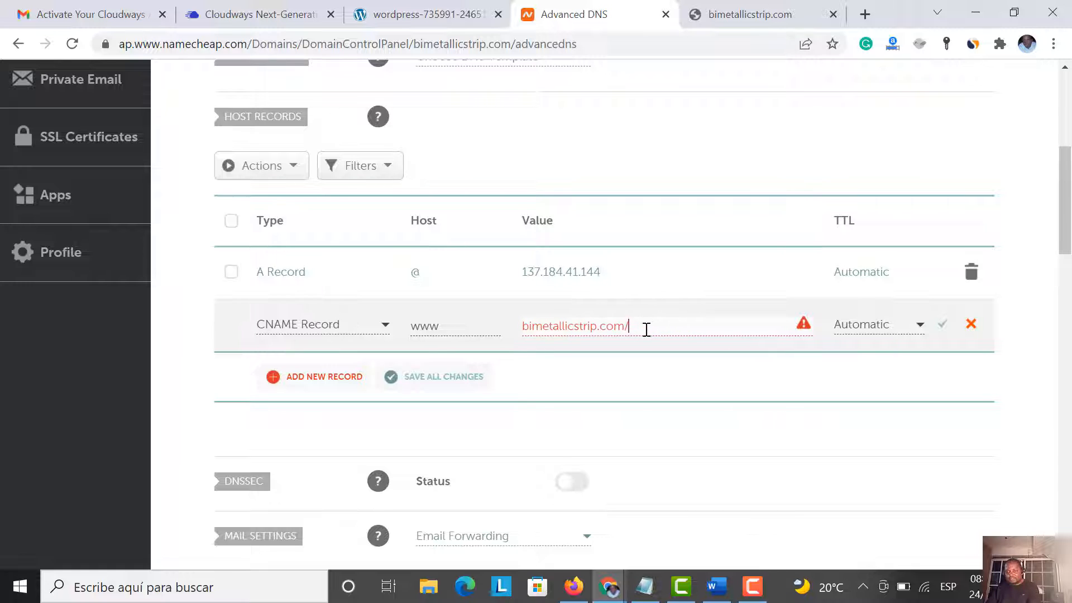
{"action": "left_click", "coordinate": [647, 326]}
{"action": "key", "text": "BackSpace"}
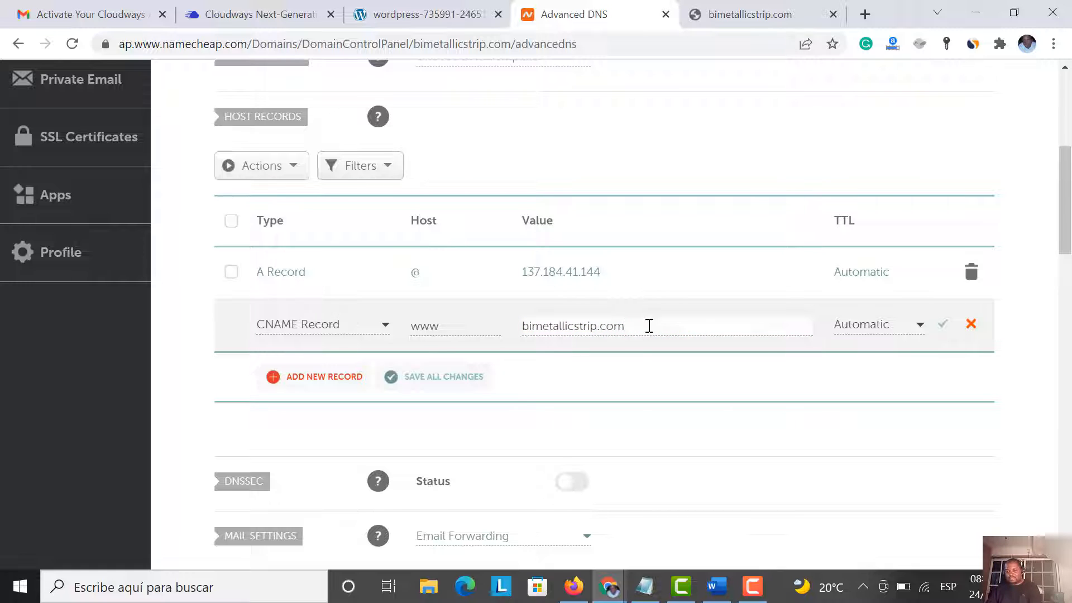
{"action": "left_click", "coordinate": [943, 330]}
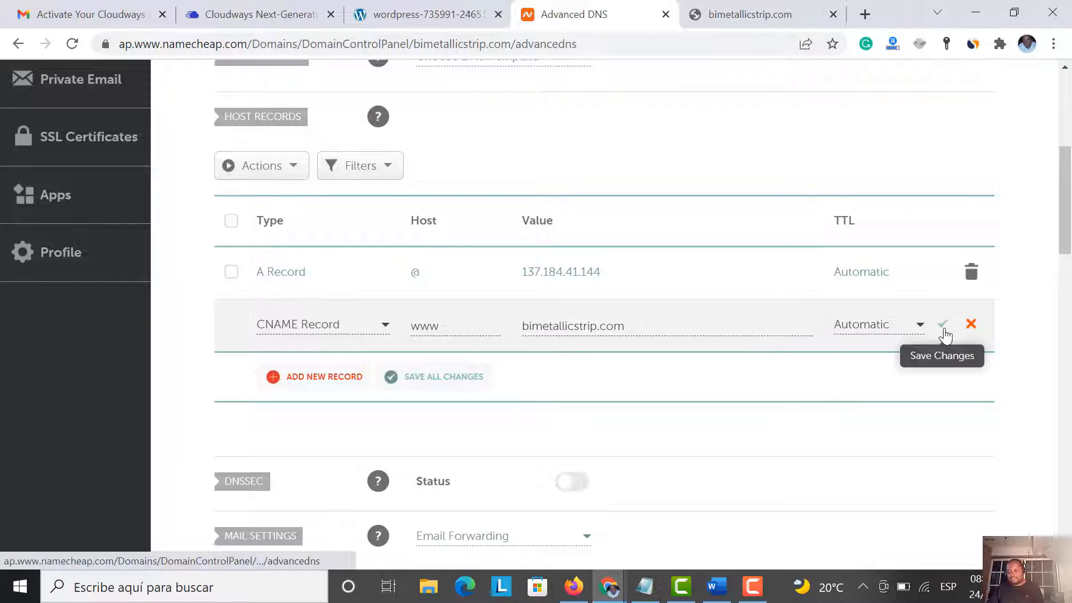
{"action": "left_click", "coordinate": [942, 326]}
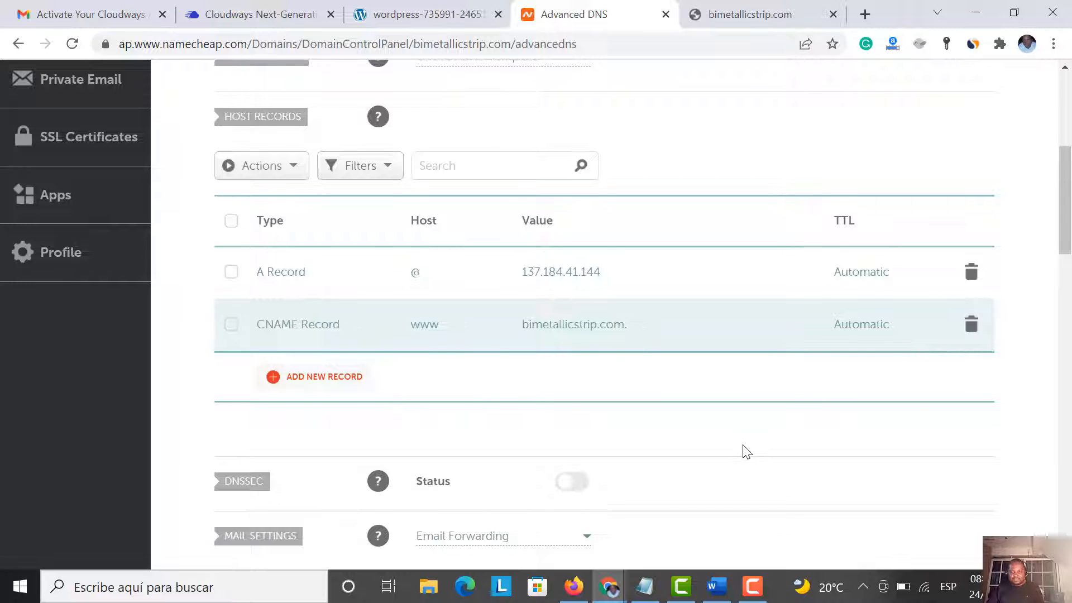
Check the saved host records and return to the Cloudways application dashboard
{"action": "scroll", "coordinate": [745, 450], "scroll_direction": "down", "scroll_amount": 8}
{"action": "scroll", "coordinate": [742, 450], "scroll_direction": "up", "scroll_amount": 15}
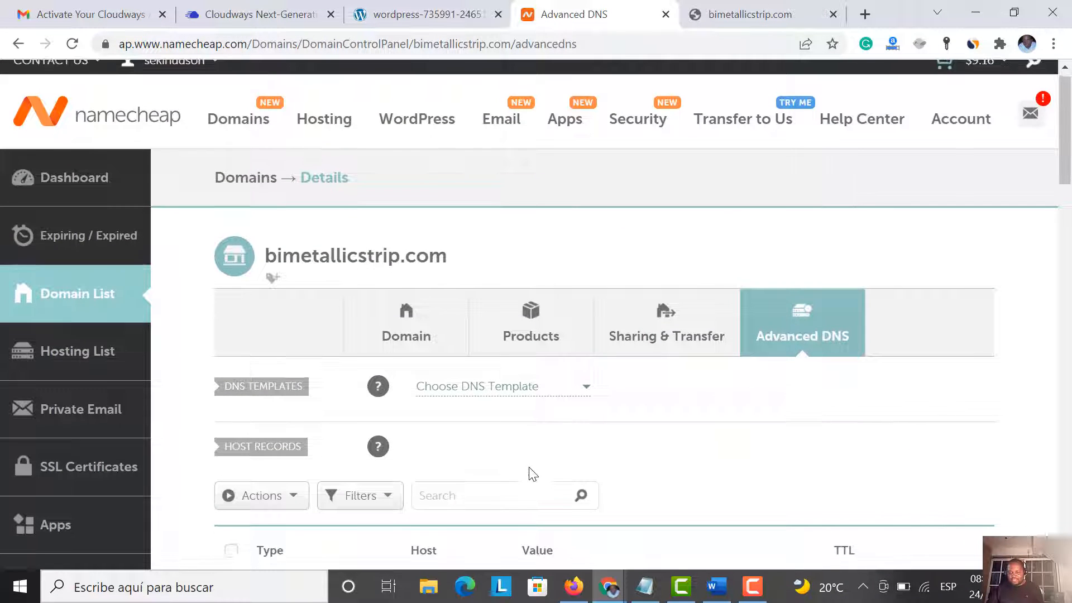
{"action": "scroll", "coordinate": [532, 474], "scroll_direction": "down", "scroll_amount": 4}
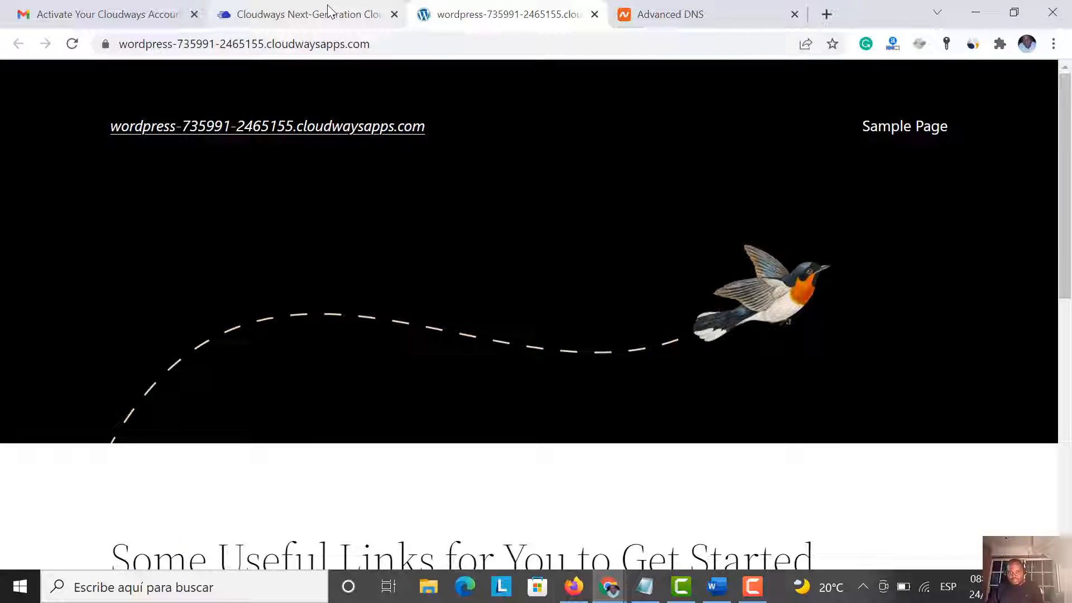
{"action": "left_click", "coordinate": [328, 10]}
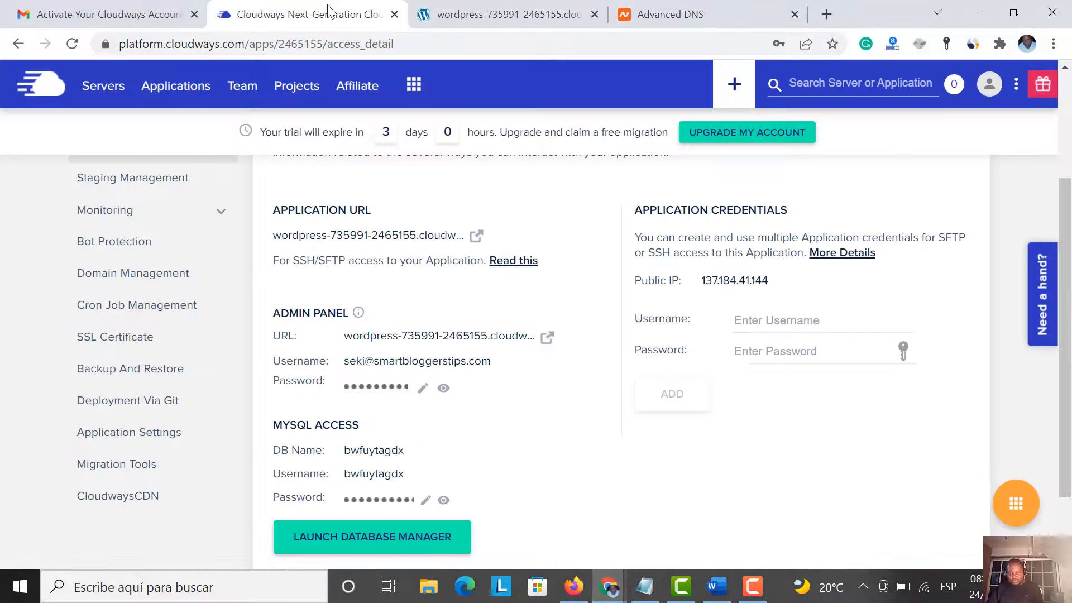
In Domain Management, enter bimetallicstrip.com as Primary Domain and save the changes
{"action": "scroll", "coordinate": [368, 362], "scroll_direction": "down", "scroll_amount": 1}
{"action": "scroll", "coordinate": [371, 368], "scroll_direction": "up", "scroll_amount": 4}
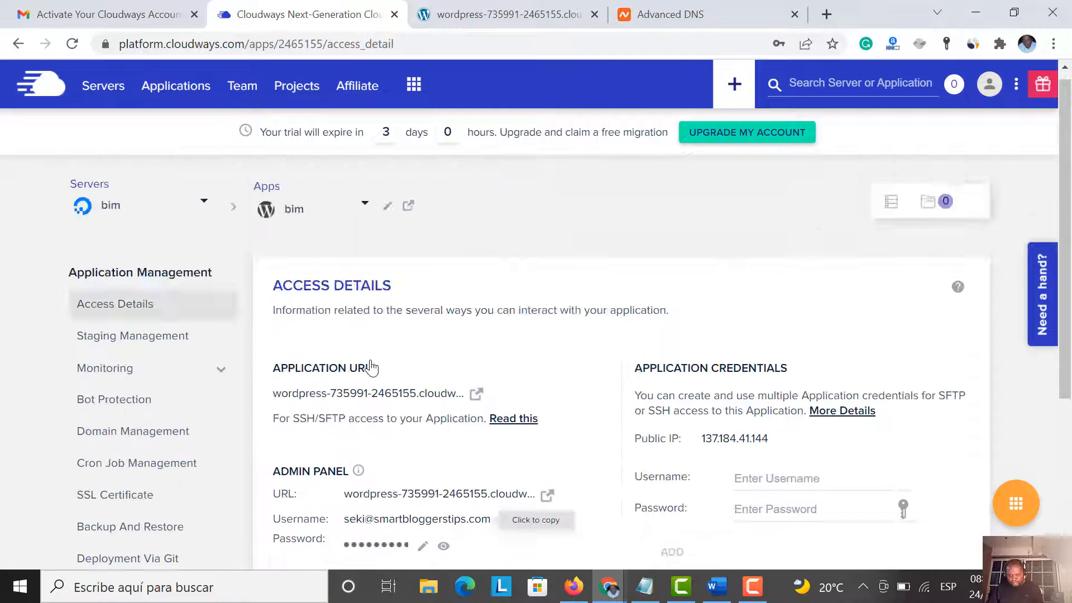
{"action": "scroll", "coordinate": [371, 368], "scroll_direction": "down", "scroll_amount": 3}
{"action": "scroll", "coordinate": [371, 366], "scroll_direction": "up", "scroll_amount": 3}
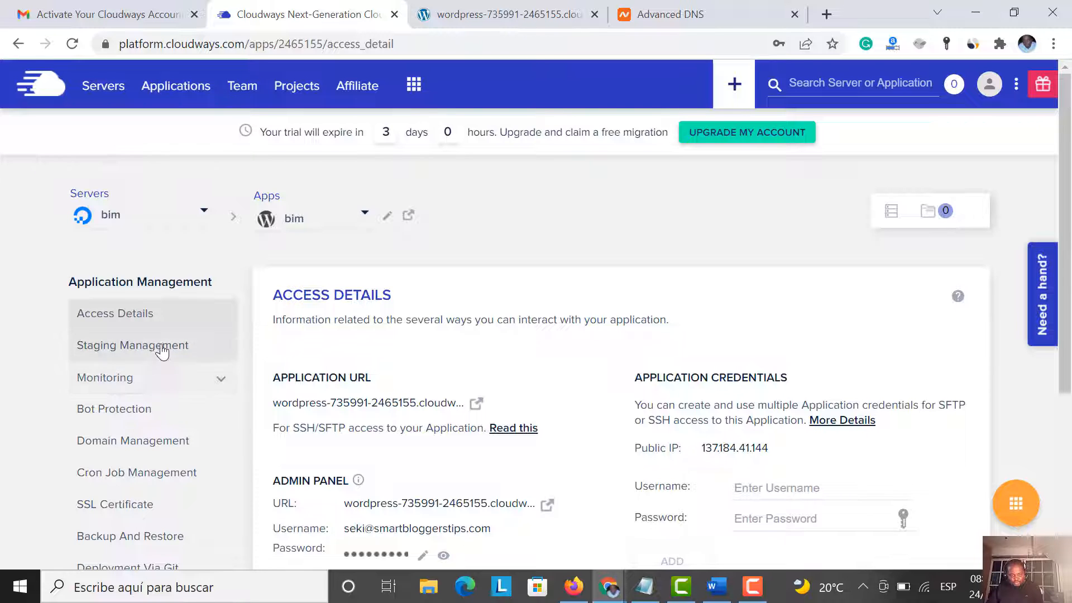
{"action": "left_click", "coordinate": [157, 442]}
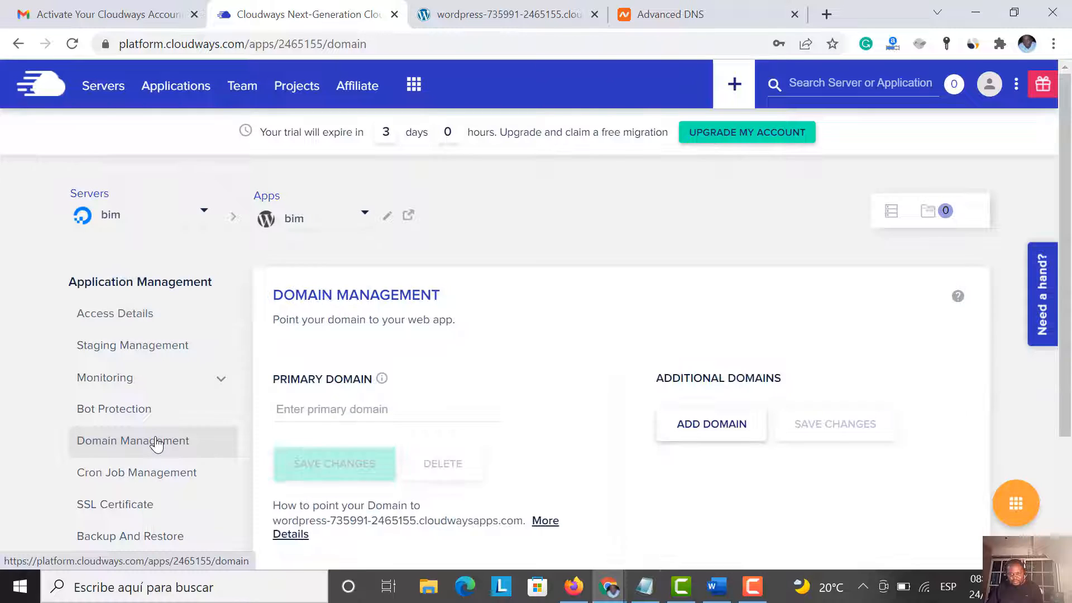
{"action": "left_click", "coordinate": [346, 412]}
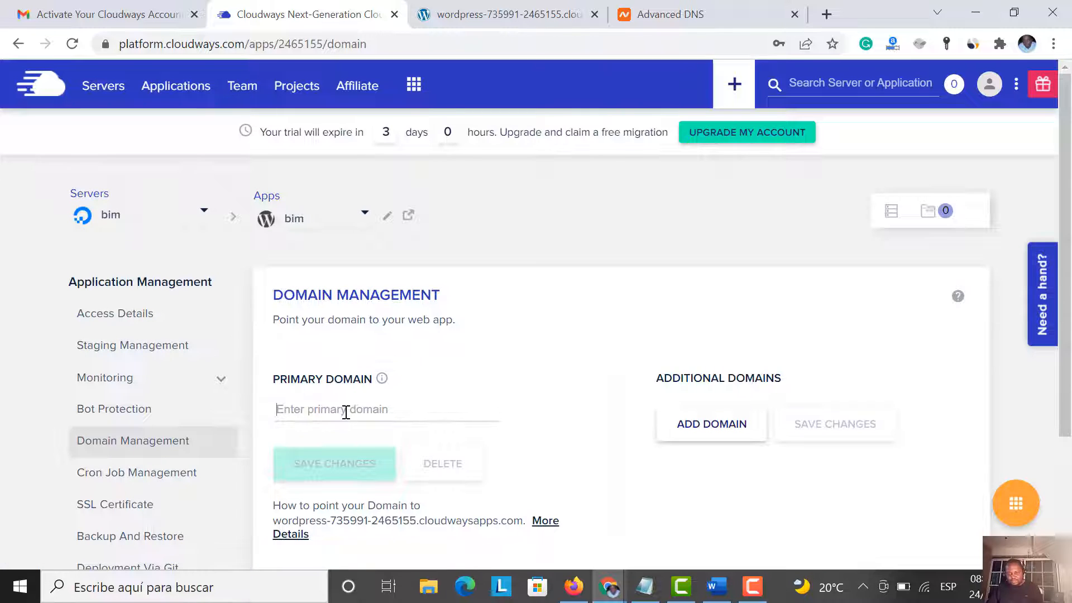
{"action": "type", "text": "http://www.bimetallicstrip.com"}
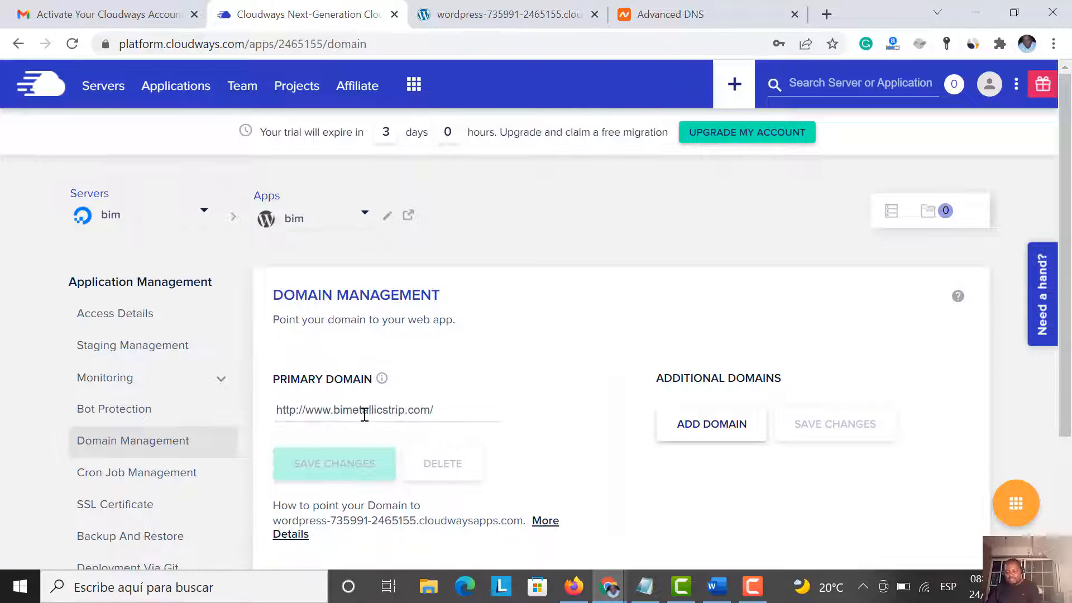
{"action": "left_click", "coordinate": [334, 412]}
{"action": "key", "text": "BackSpace"}
{"action": "key", "text": "BackSpace"}
{"action": "key", "text": "BackSpace"}
{"action": "key", "text": "BackSpace"}
{"action": "key", "text": "BackSpace"}
{"action": "key", "text": "BackSpace"}
{"action": "key", "text": "BackSpace"}
{"action": "key", "text": "BackSpace"}
{"action": "key", "text": "BackSpace"}
{"action": "key", "text": "BackSpace"}
{"action": "key", "text": "BackSpace"}
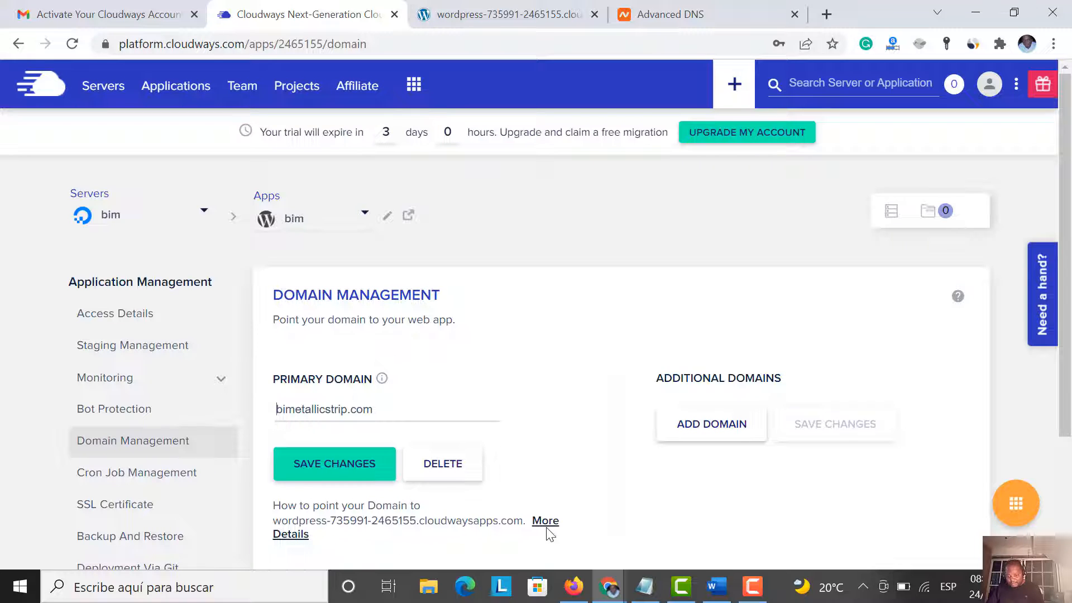
{"action": "left_click", "coordinate": [332, 468]}
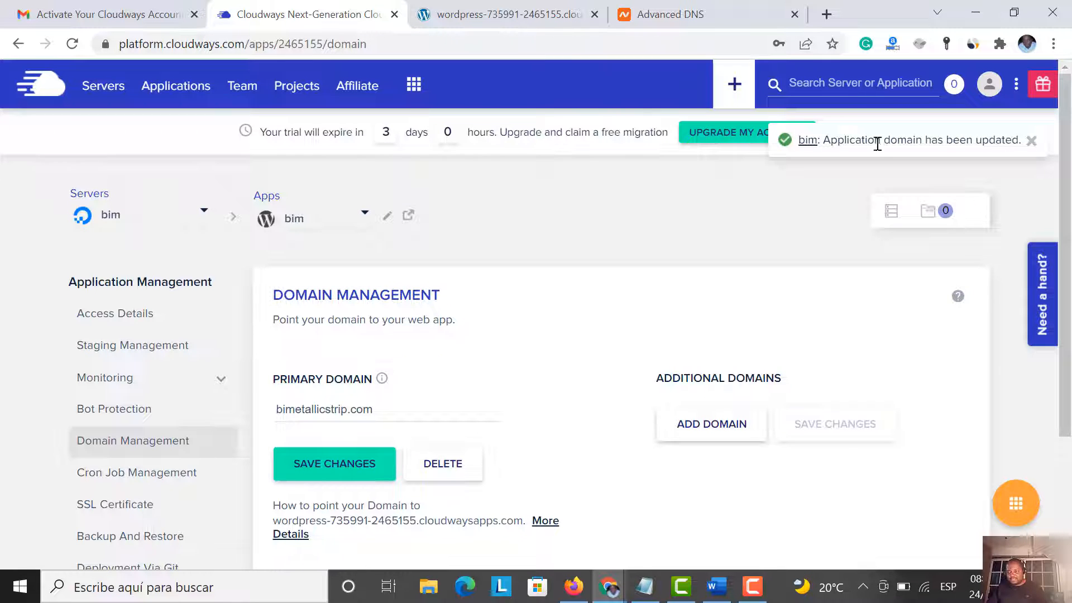
{"action": "scroll", "coordinate": [383, 462], "scroll_direction": "down", "scroll_amount": 3}
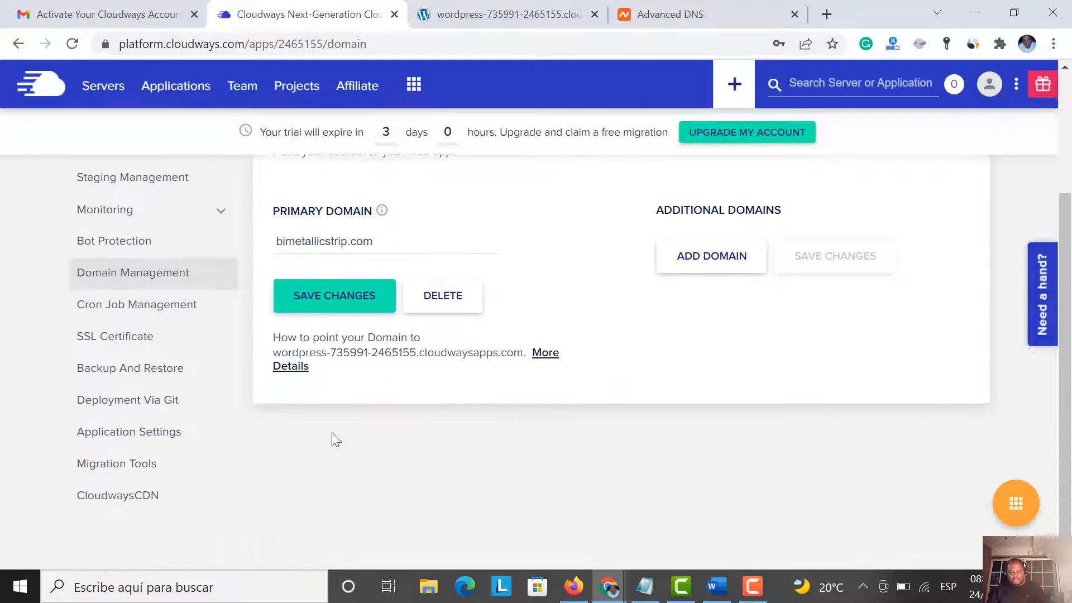
In SSL Certificate, choose Let's Encrypt and enter the account e-mail address
{"action": "left_click", "coordinate": [124, 344]}
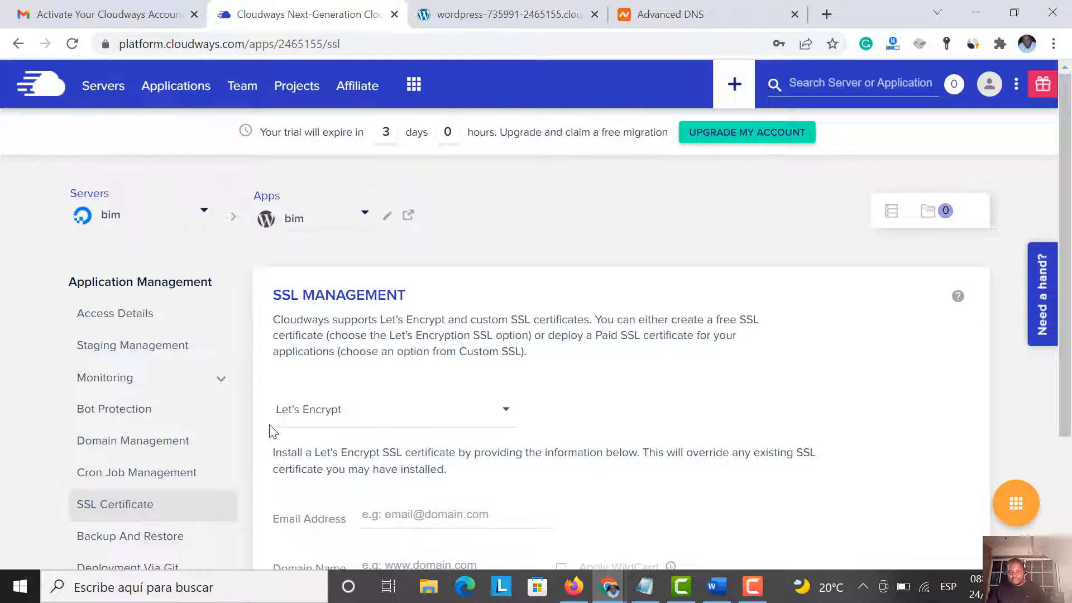
{"action": "scroll", "coordinate": [270, 431], "scroll_direction": "down", "scroll_amount": 3}
{"action": "left_click", "coordinate": [316, 245]}
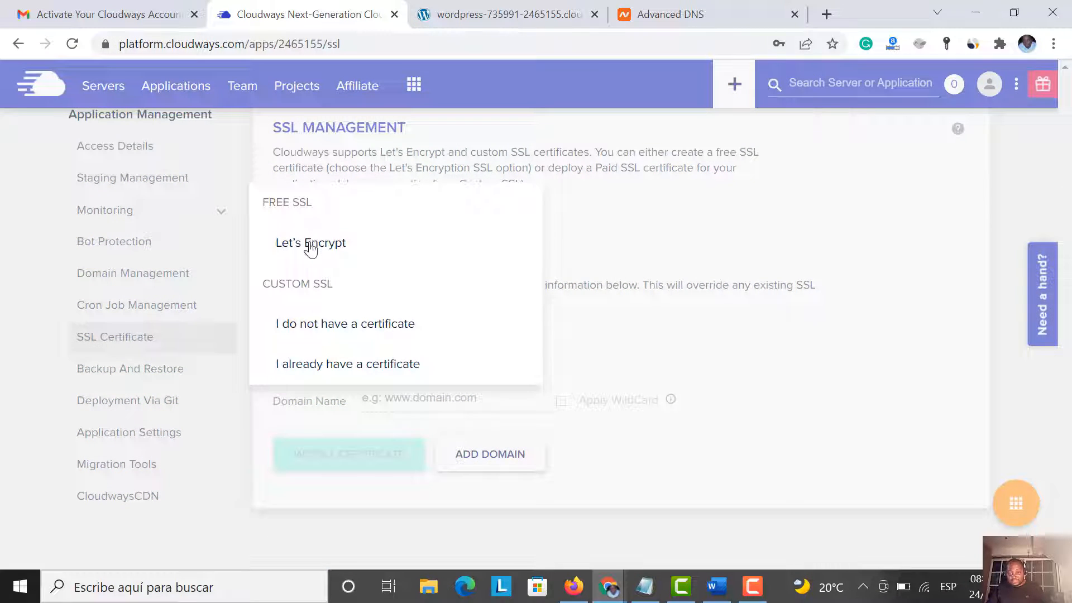
{"action": "left_click", "coordinate": [310, 246]}
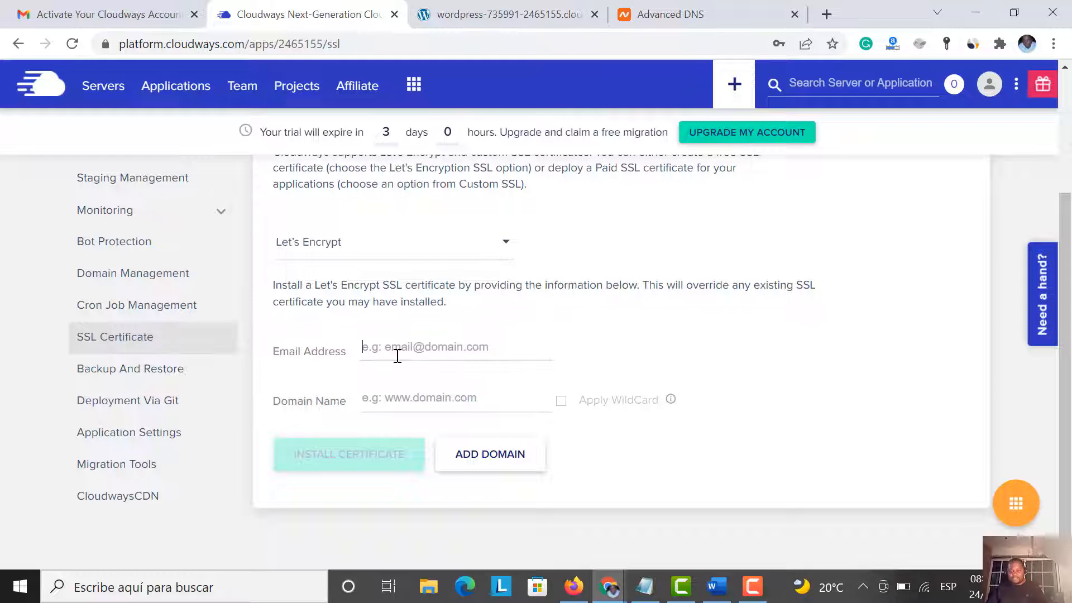
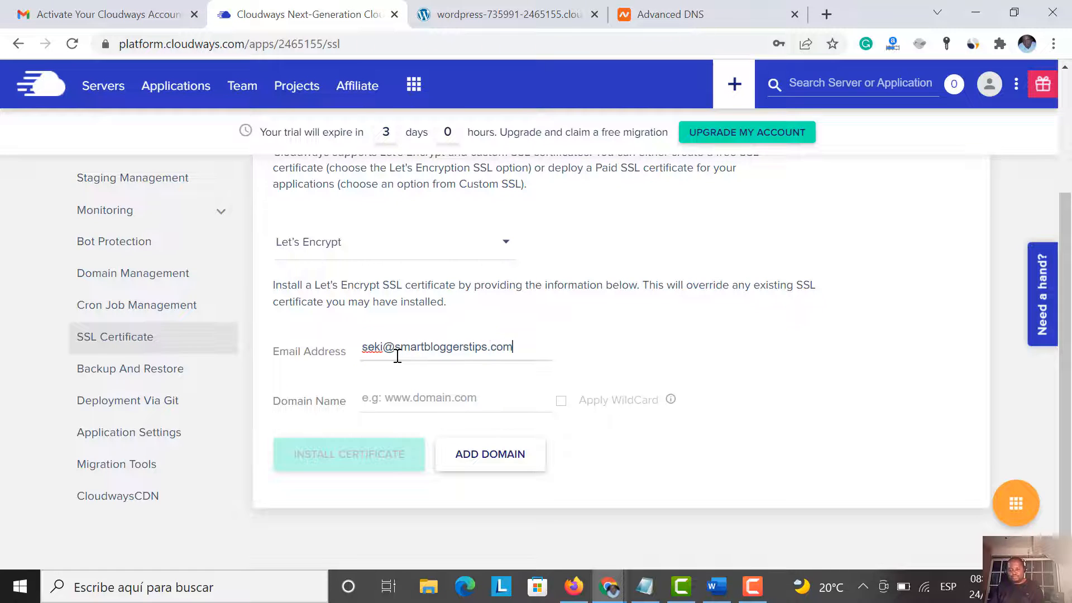
Set the certificate domain to plain bimetallicstrip.com and install the certificate
{"action": "left_click", "coordinate": [433, 402]}
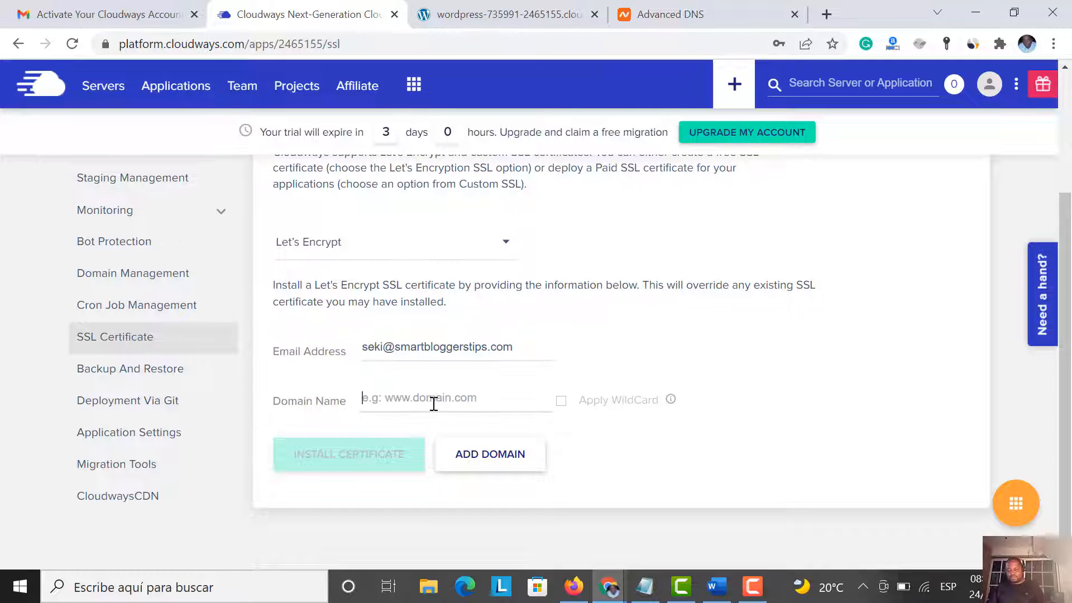
{"action": "type", "text": "http://www.bimetallicstrip.com/"}
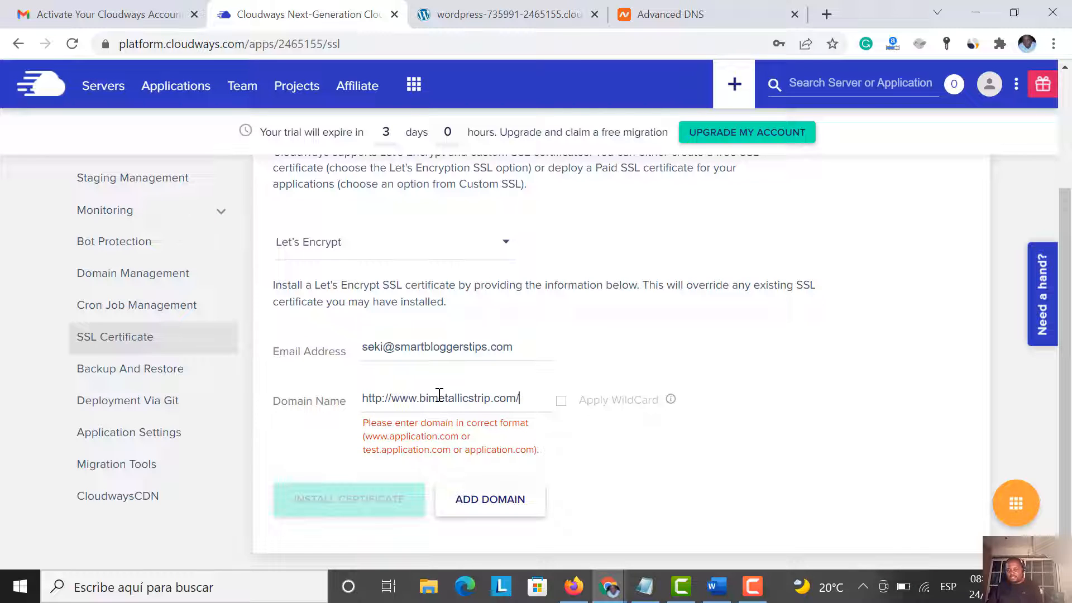
{"action": "key", "text": "BackSpace"}
{"action": "left_click", "coordinate": [420, 399]}
{"action": "key", "text": "BackSpace"}
{"action": "key", "text": "BackSpace"}
{"action": "key", "text": "BackSpace"}
{"action": "key", "text": "BackSpace"}
{"action": "key", "text": "BackSpace"}
{"action": "key", "text": "BackSpace"}
{"action": "key", "text": "BackSpace"}
{"action": "key", "text": "BackSpace"}
{"action": "key", "text": "BackSpace"}
{"action": "key", "text": "BackSpace"}
{"action": "key", "text": "BackSpace"}
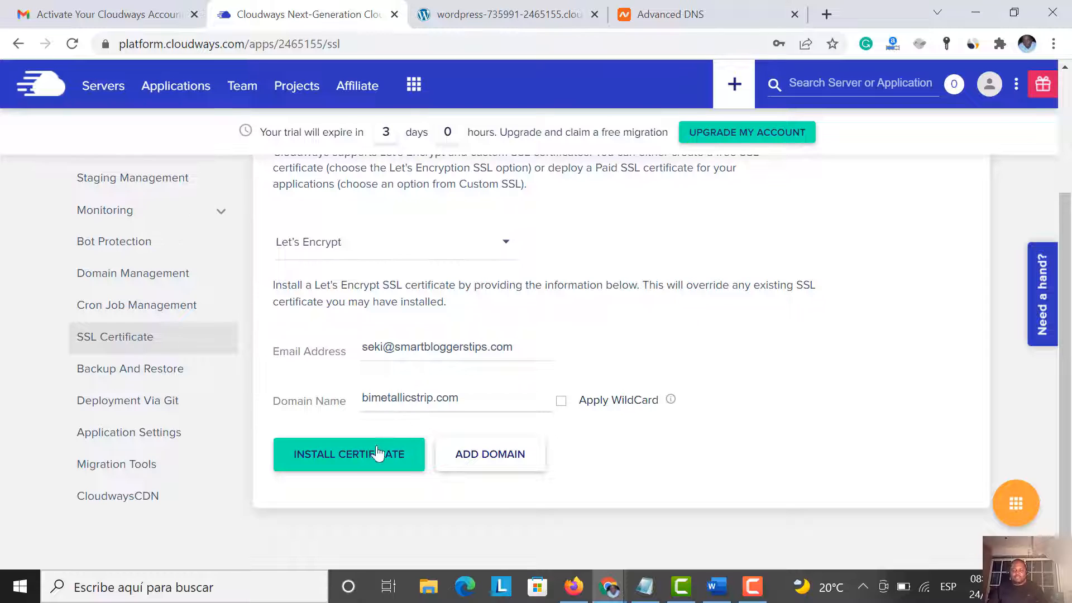
{"action": "left_click", "coordinate": [363, 463]}
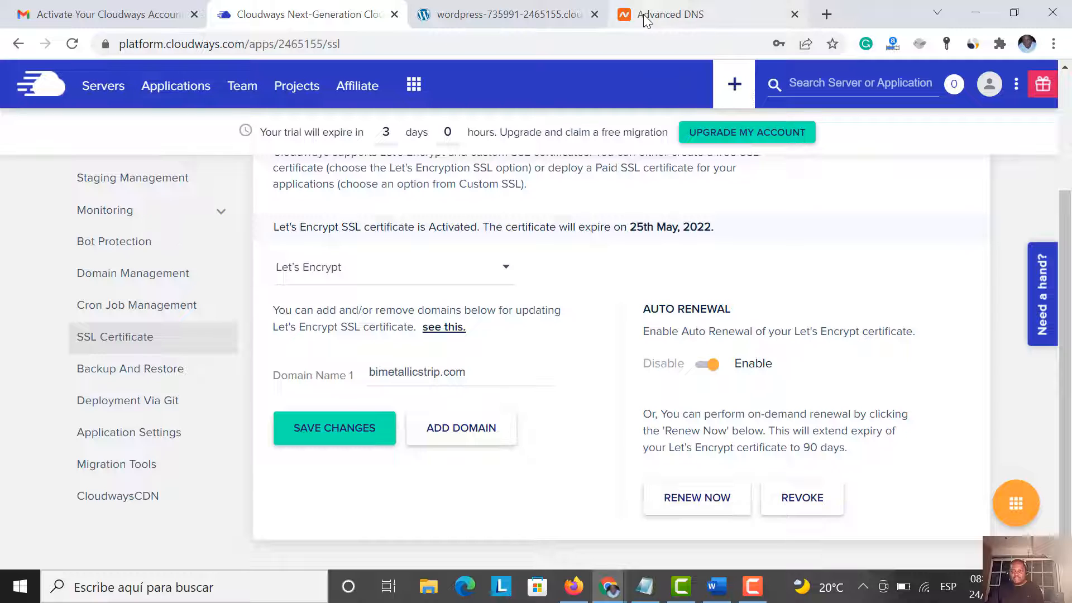
Scroll to the top of SSL Management to confirm Let's Encrypt is active for bimetallicstrip.com, expiring 25th May, 2022
{"action": "scroll", "coordinate": [536, 230], "scroll_direction": "up", "scroll_amount": 3}
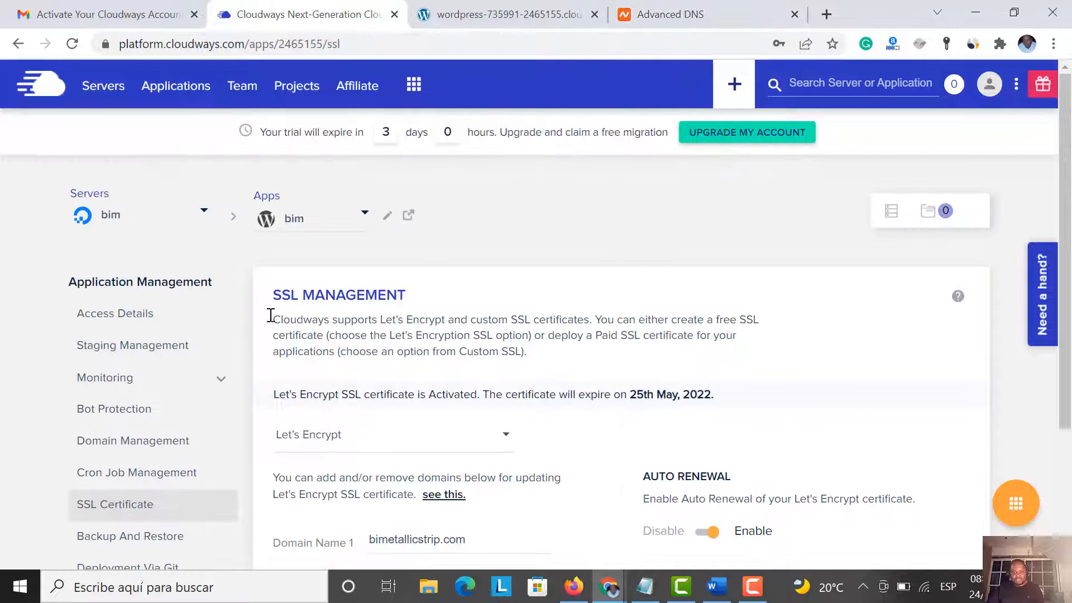
Open the app's wordpress-735991-2465155.cloudwaysapps.com address from Domain Management in a new tab
{"action": "left_click", "coordinate": [141, 445]}
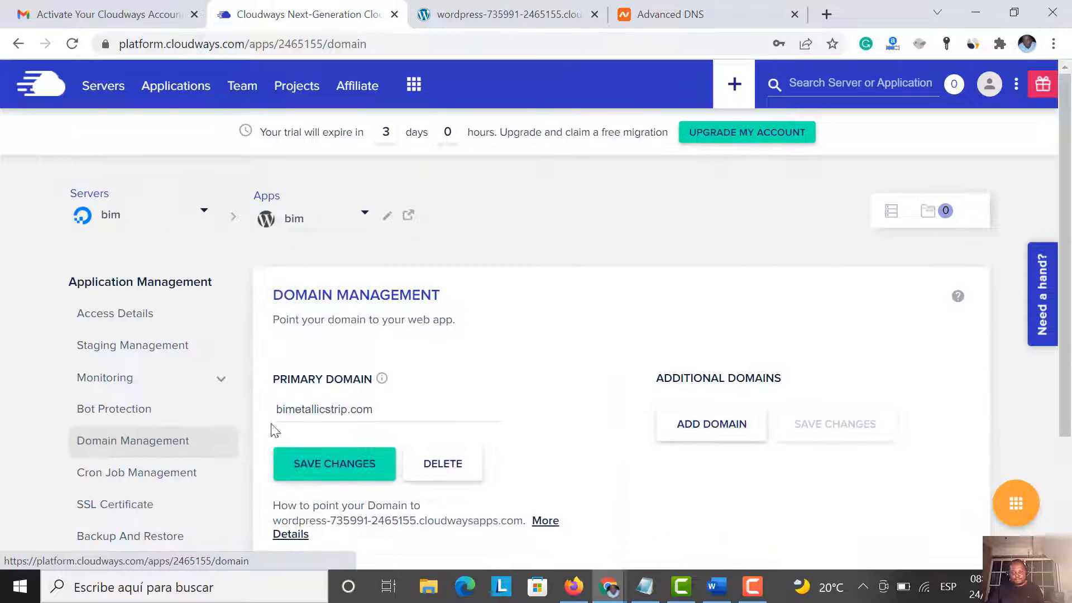
{"action": "scroll", "coordinate": [284, 424], "scroll_direction": "down", "scroll_amount": 3}
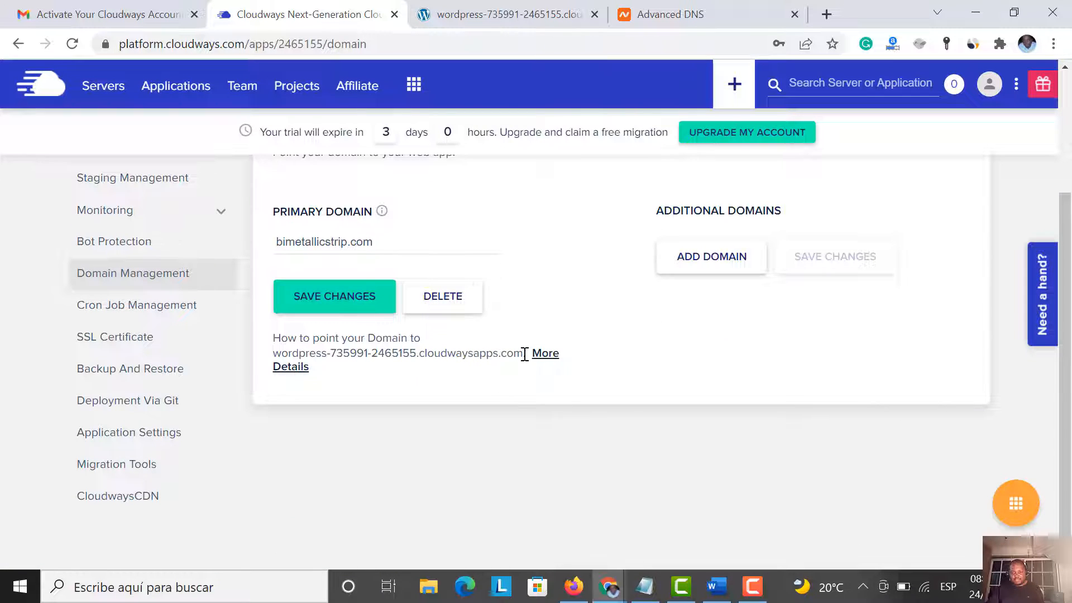
{"action": "left_click_drag", "start_coordinate": [525, 354], "coordinate": [273, 360]}
{"action": "right_click", "coordinate": [292, 360]}
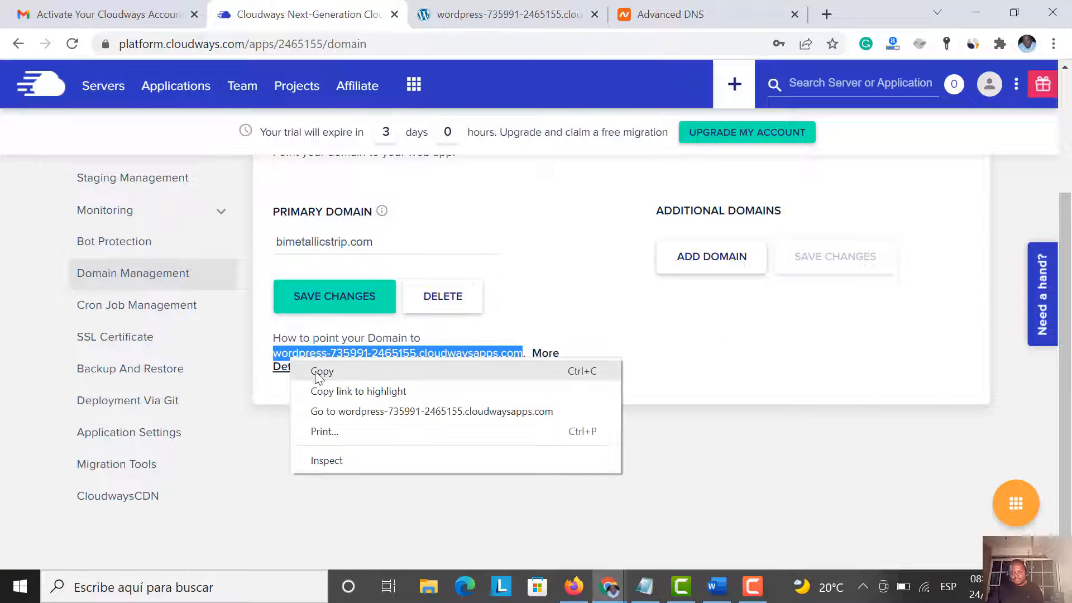
{"action": "left_click", "coordinate": [348, 411]}
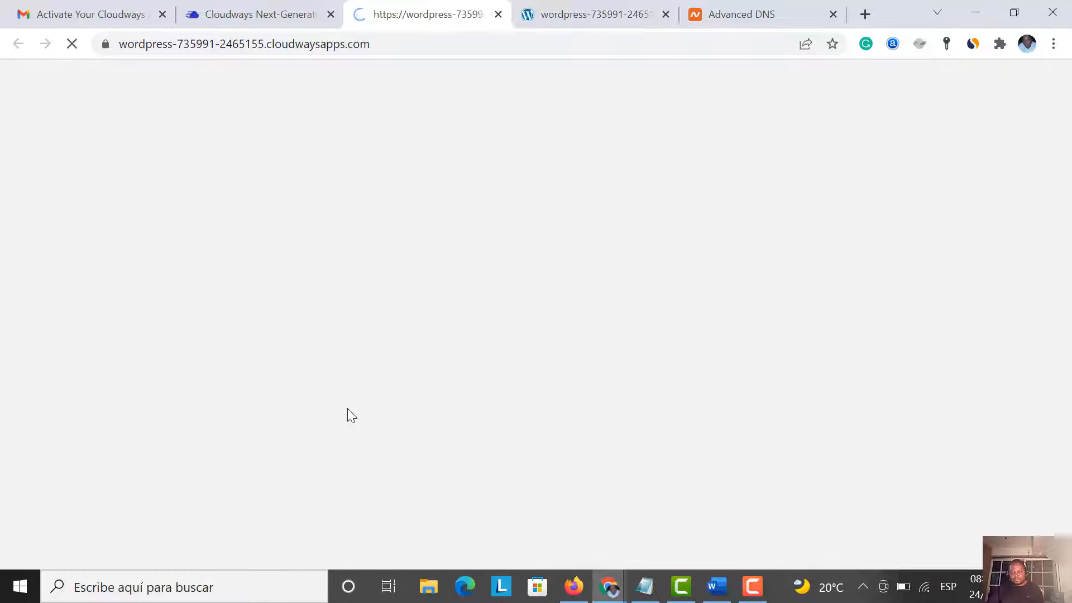
Close the error tab, add a blank tab, and return to Namecheap's Advanced DNS records
{"action": "left_click", "coordinate": [497, 14]}
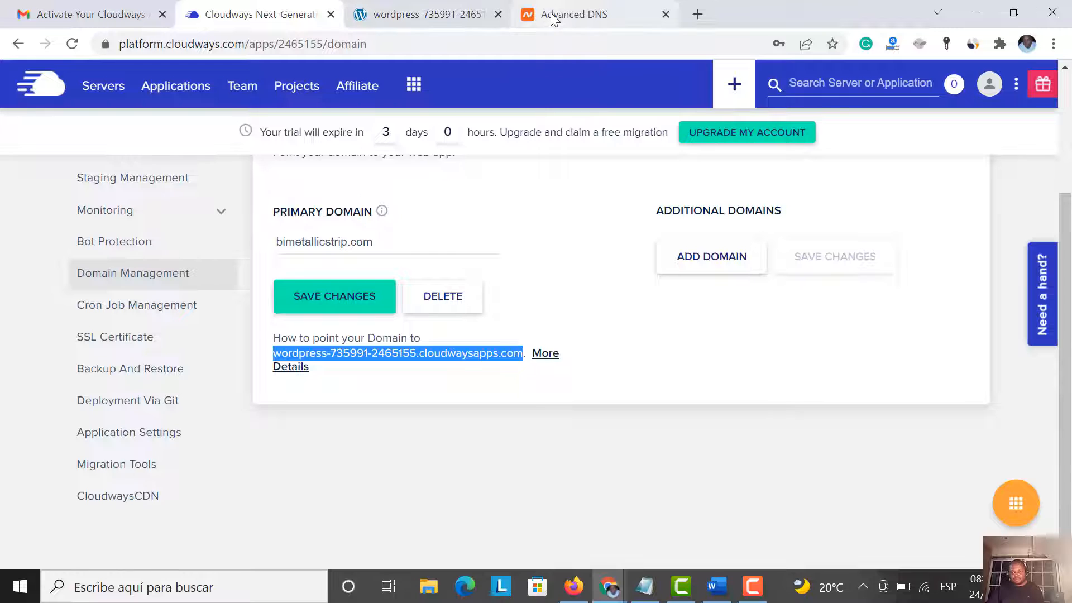
{"action": "left_click", "coordinate": [694, 14]}
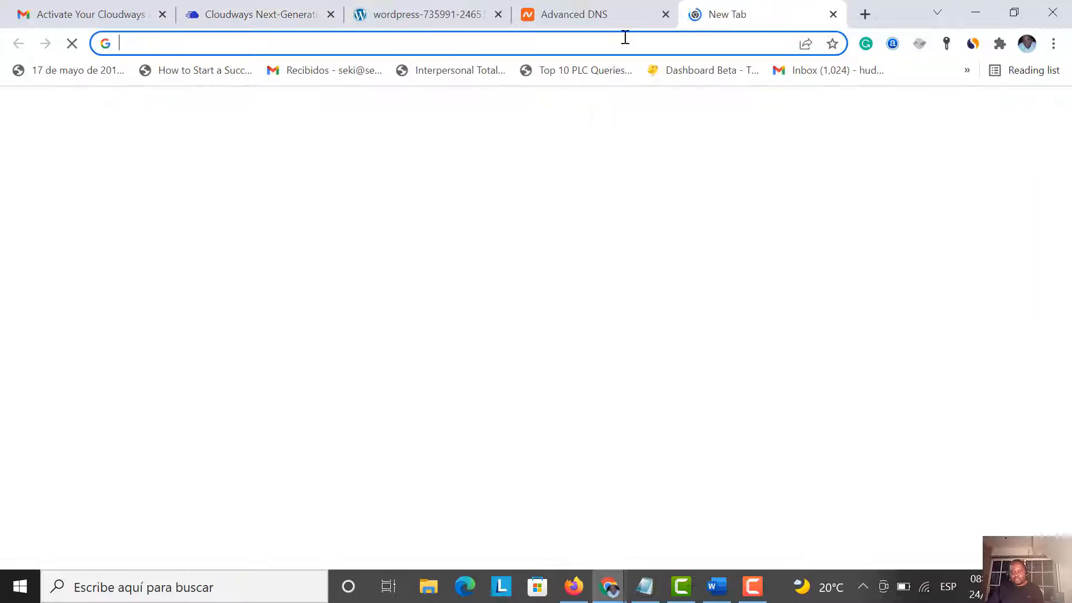
{"action": "left_click", "coordinate": [546, 18]}
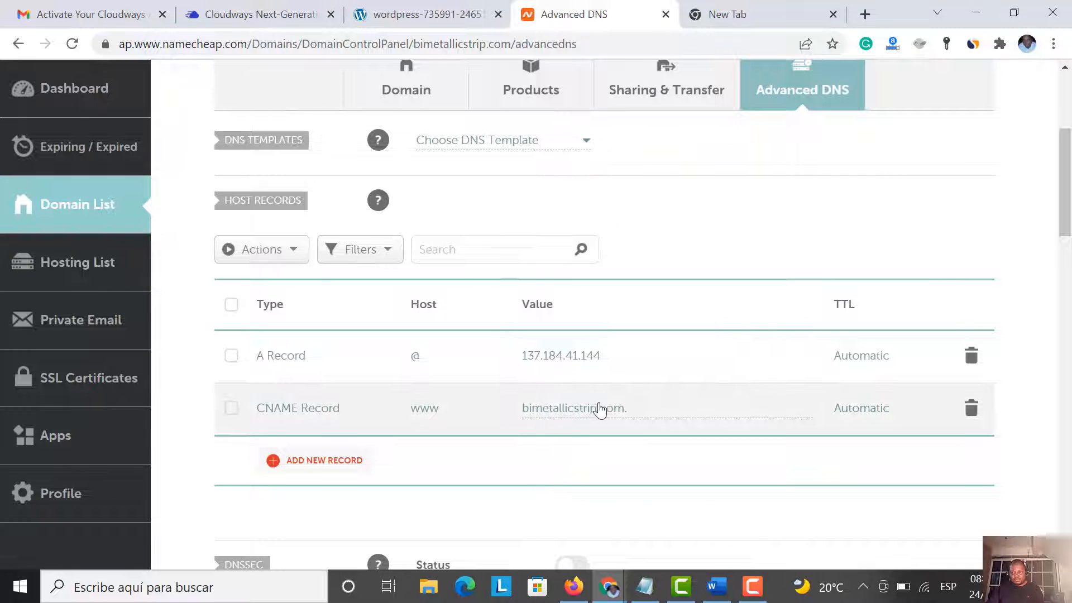
Edit the www CNAME record and copy its value bimetallicstrip.com
{"action": "mouse_move", "coordinate": [641, 411]}
{"action": "left_mouse_down"}
{"action": "mouse_move", "coordinate": [525, 410]}
{"action": "mouse_move", "coordinate": [651, 403]}
{"action": "left_mouse_up"}
{"action": "right_click", "coordinate": [524, 410]}
{"action": "left_click", "coordinate": [526, 410]}
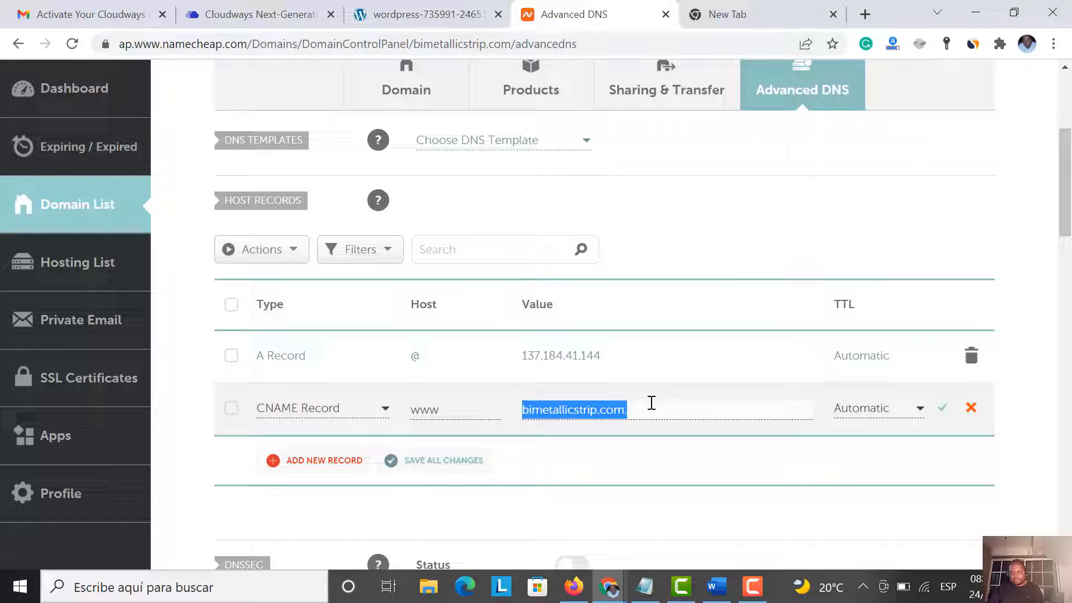
{"action": "right_click", "coordinate": [615, 414]}
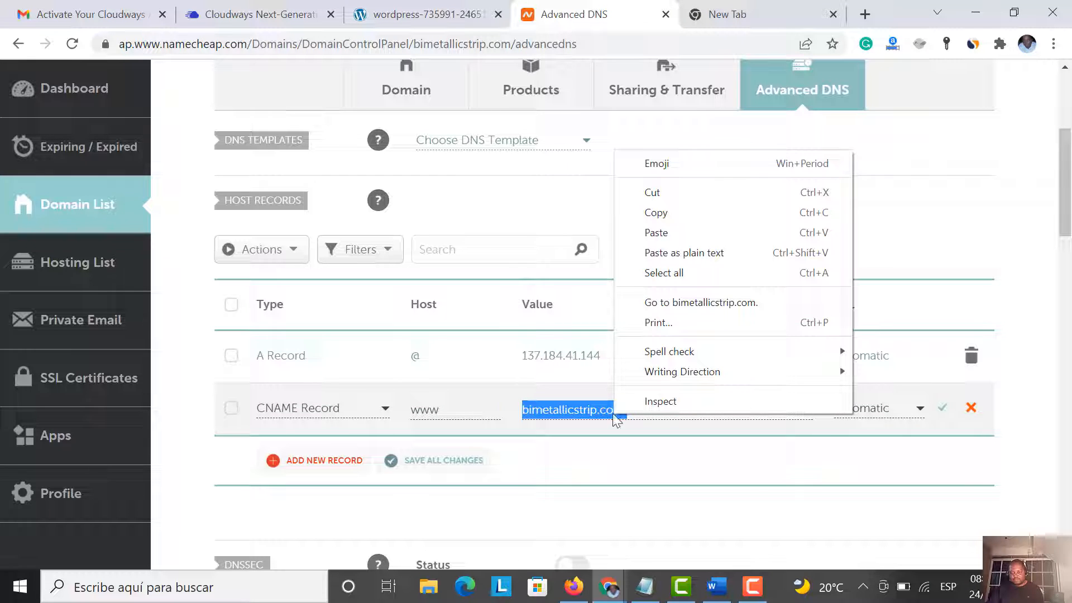
{"action": "left_click", "coordinate": [658, 217]}
Save the www CNAME record and move to the blank new tab
{"action": "left_click", "coordinate": [651, 410]}
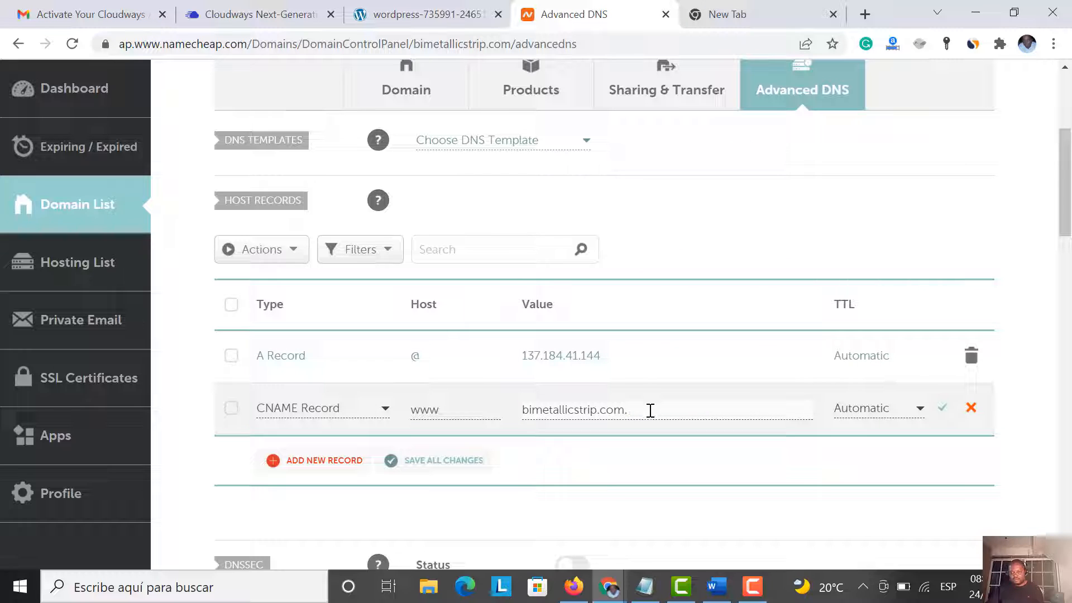
{"action": "left_click", "coordinate": [941, 409]}
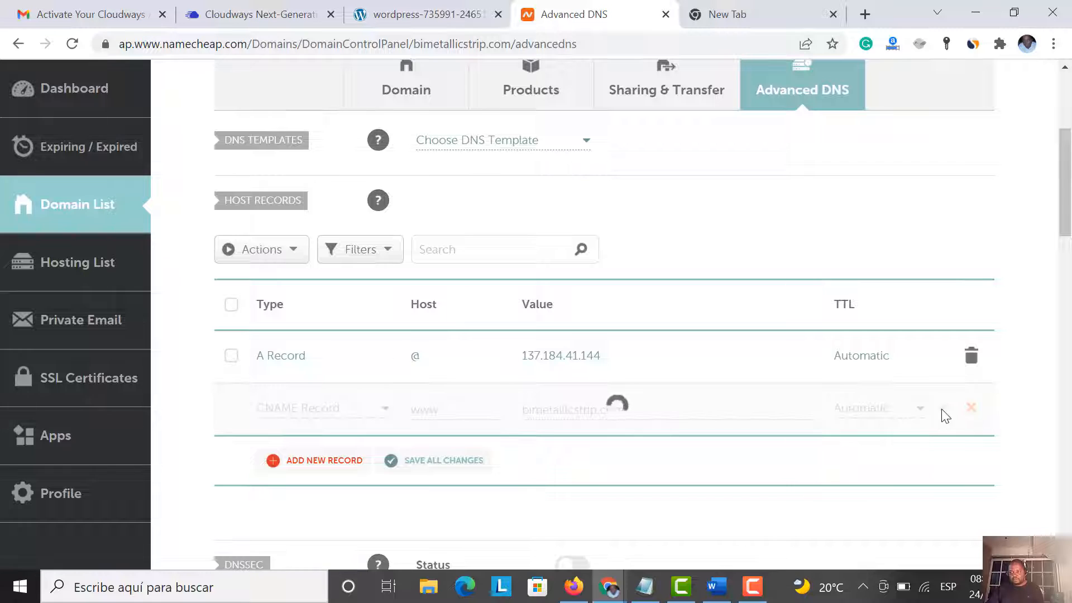
{"action": "left_click", "coordinate": [759, 12]}
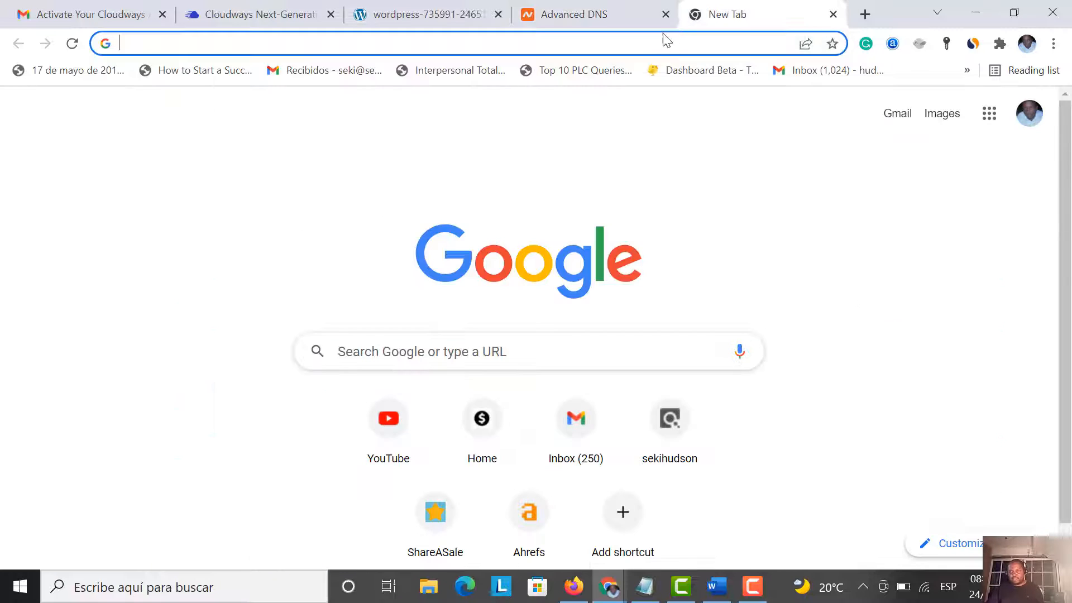
Load bimetallicstrip.com in the browser, without the trailing dot
{"action": "left_click", "coordinate": [662, 36]}
{"action": "key", "text": "ctrl+v"}
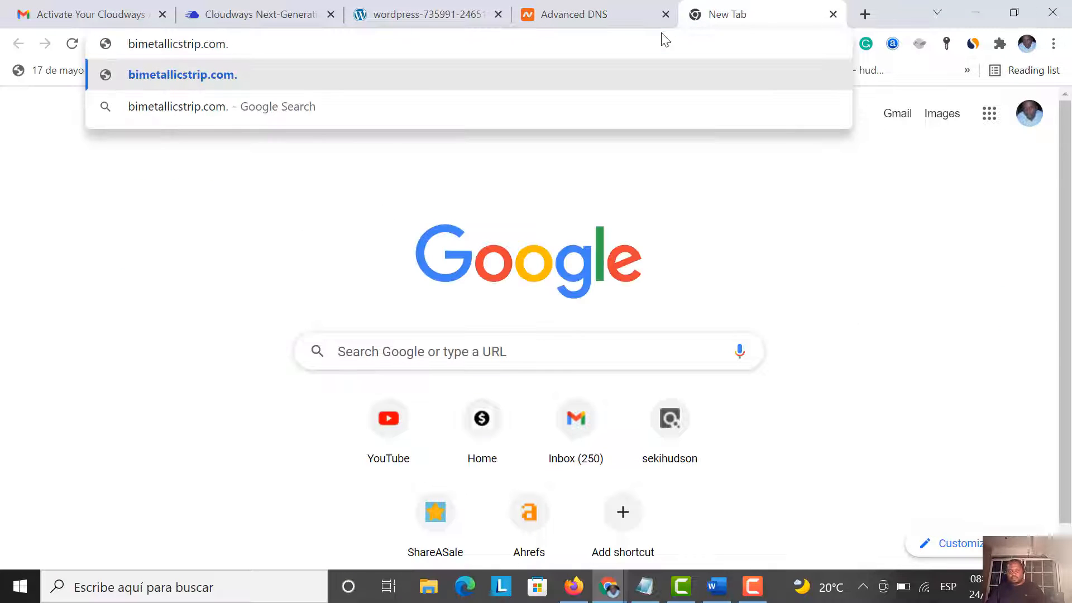
{"action": "key", "text": "BackSpace"}
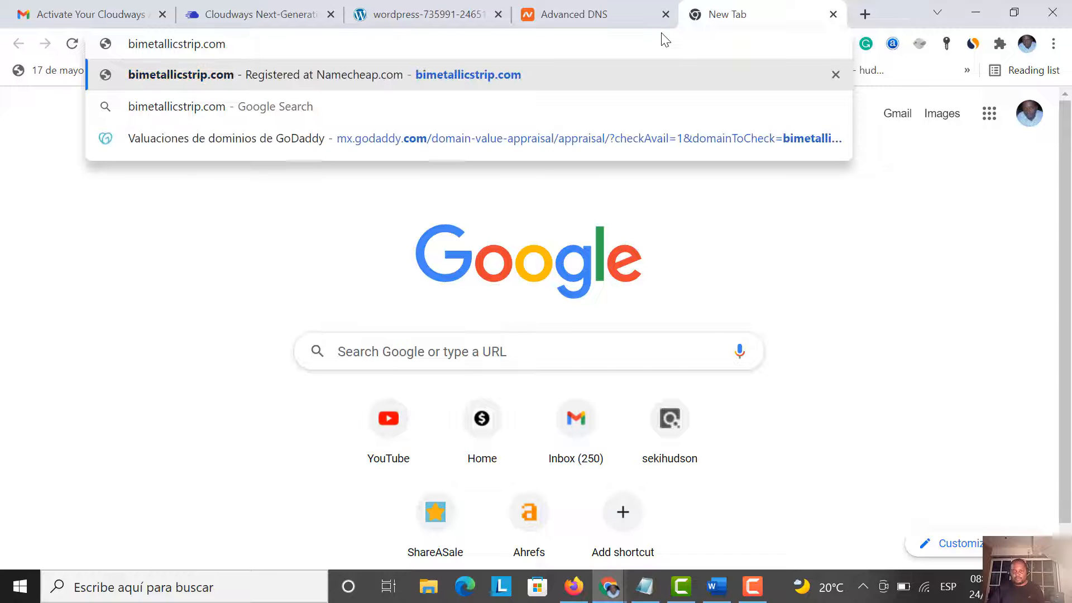
{"action": "key", "text": "Return"}
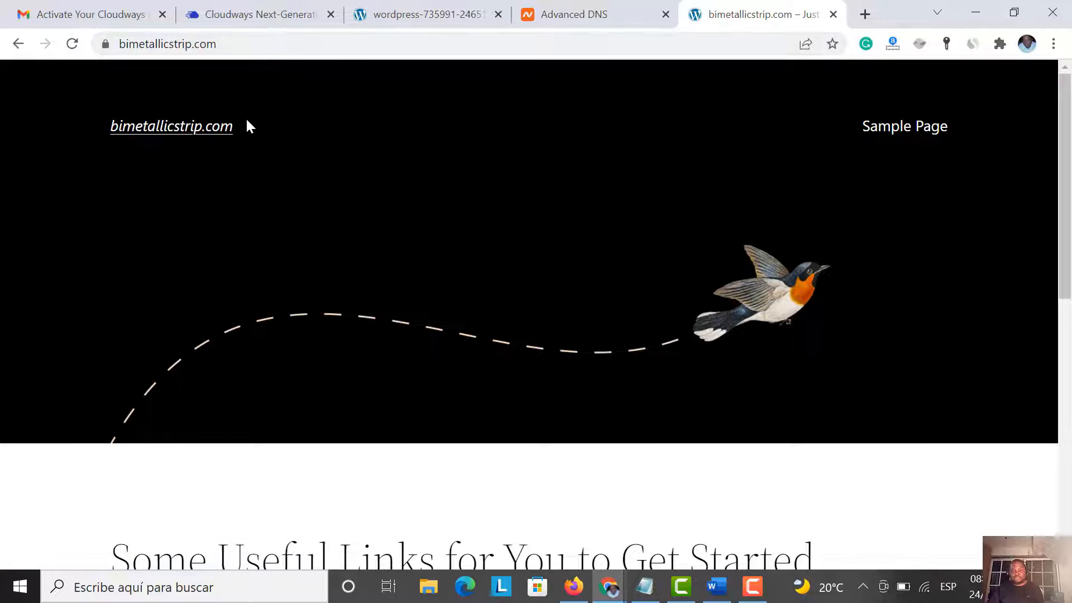
Compare bimetallicstrip.com with the cloudwaysapps.com tab to confirm both show the same WordPress site
{"action": "left_click", "coordinate": [413, 6]}
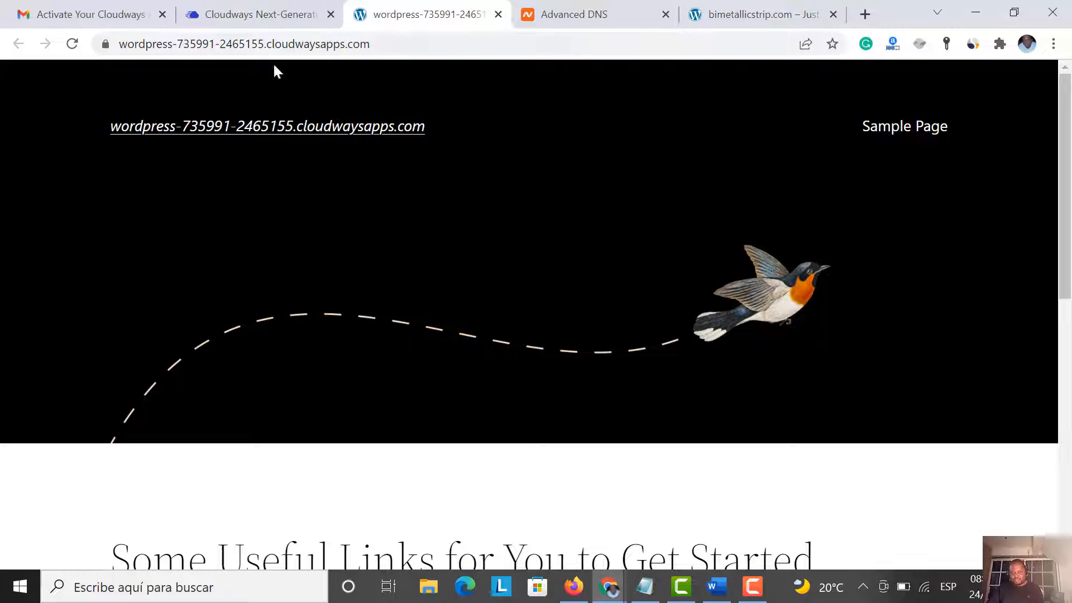
{"action": "left_click", "coordinate": [765, 19]}
{"action": "scroll", "coordinate": [593, 359], "scroll_direction": "down", "scroll_amount": 7}
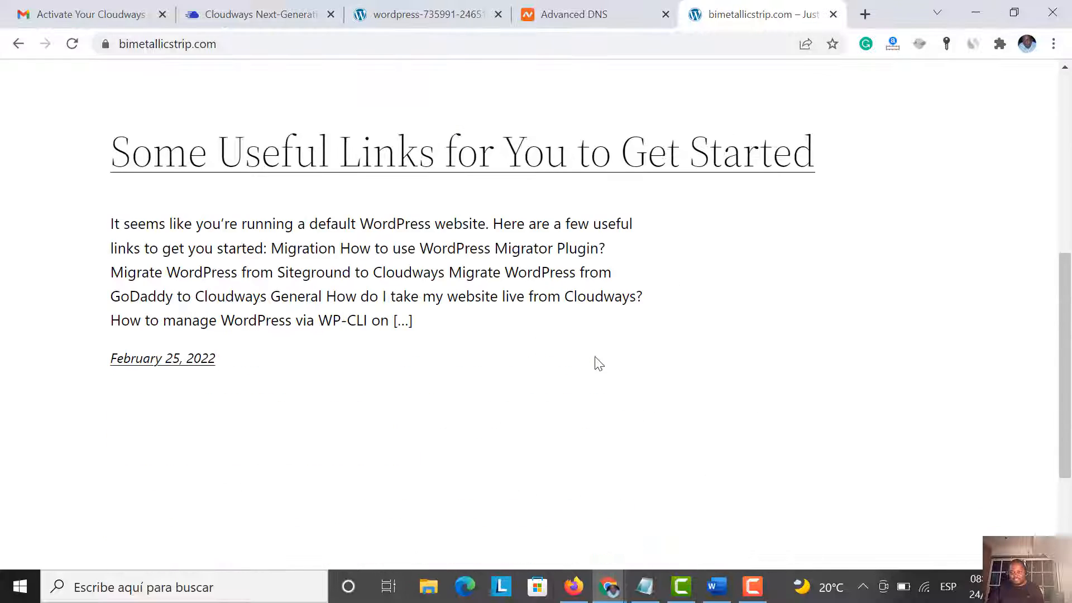
{"action": "scroll", "coordinate": [594, 359], "scroll_direction": "up", "scroll_amount": 7}
{"action": "scroll", "coordinate": [595, 351], "scroll_direction": "down", "scroll_amount": 5}
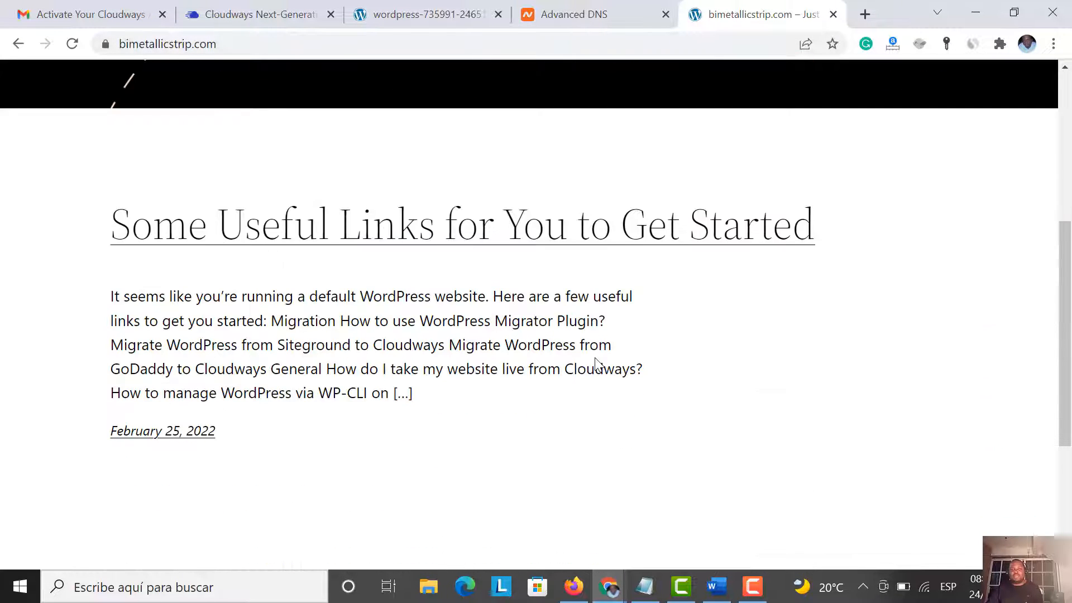
{"action": "scroll", "coordinate": [595, 351], "scroll_direction": "up", "scroll_amount": 5}
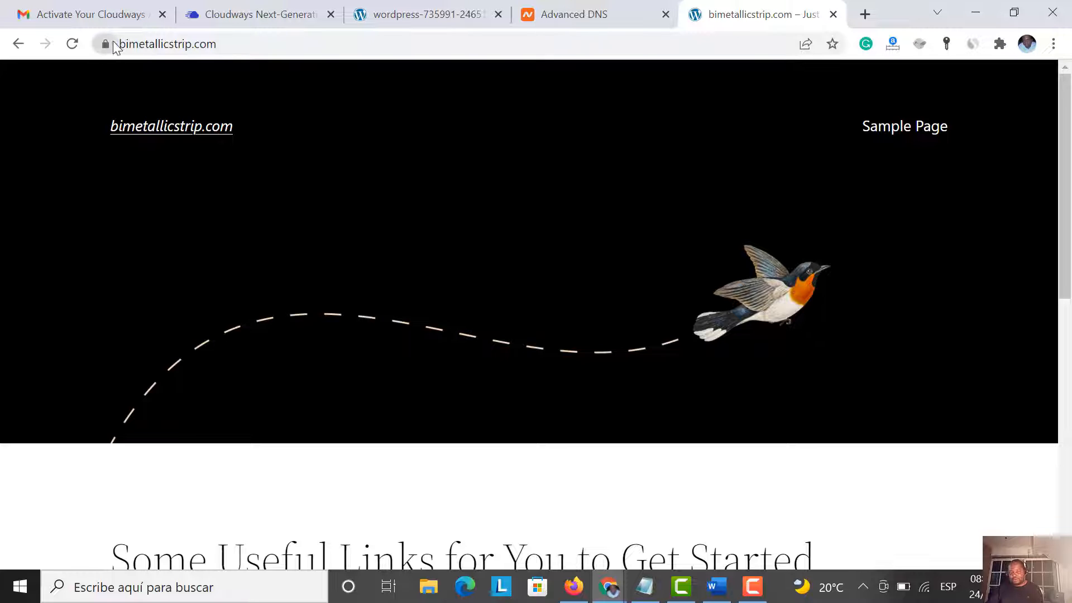
{"action": "scroll", "coordinate": [276, 228], "scroll_direction": "down", "scroll_amount": 10}
{"action": "scroll", "coordinate": [278, 226], "scroll_direction": "up", "scroll_amount": 10}
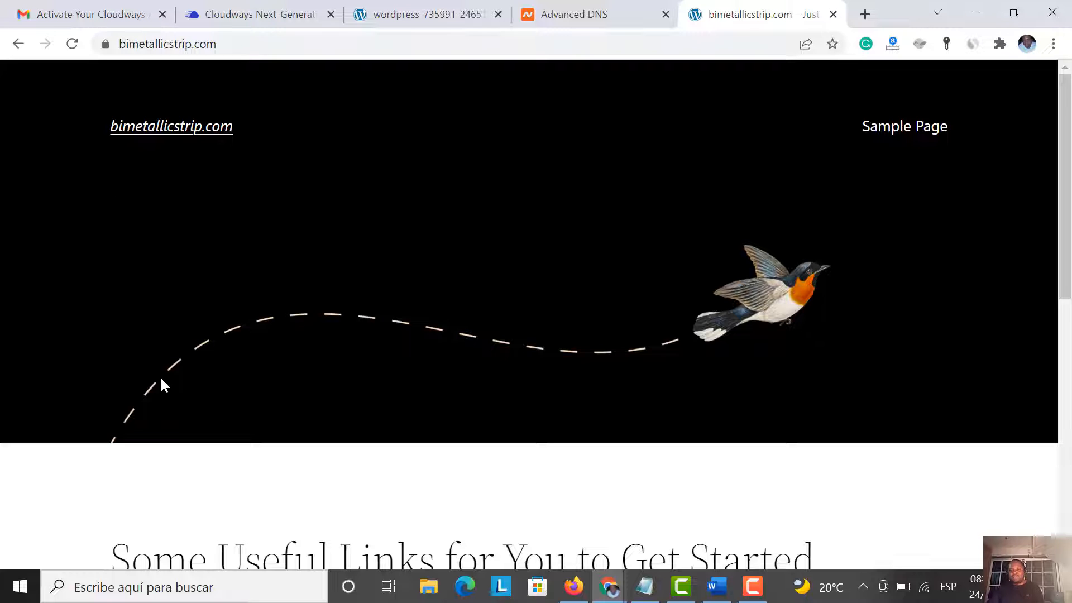
{"action": "scroll", "coordinate": [493, 277], "scroll_direction": "down", "scroll_amount": 7}
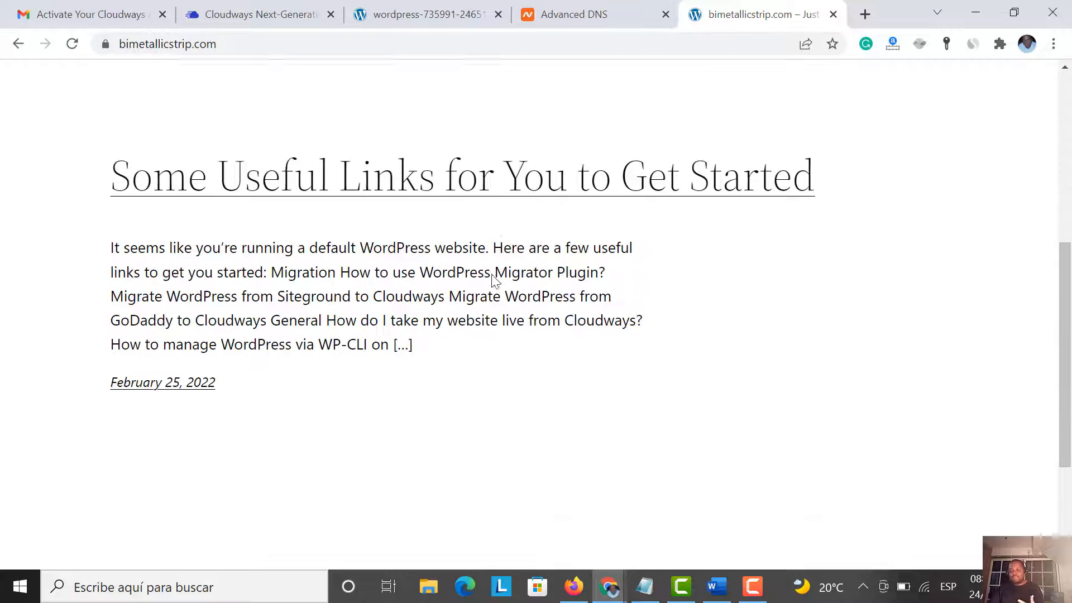
{"action": "scroll", "coordinate": [491, 274], "scroll_direction": "up", "scroll_amount": 3}
{"action": "scroll", "coordinate": [495, 280], "scroll_direction": "up", "scroll_amount": 4}
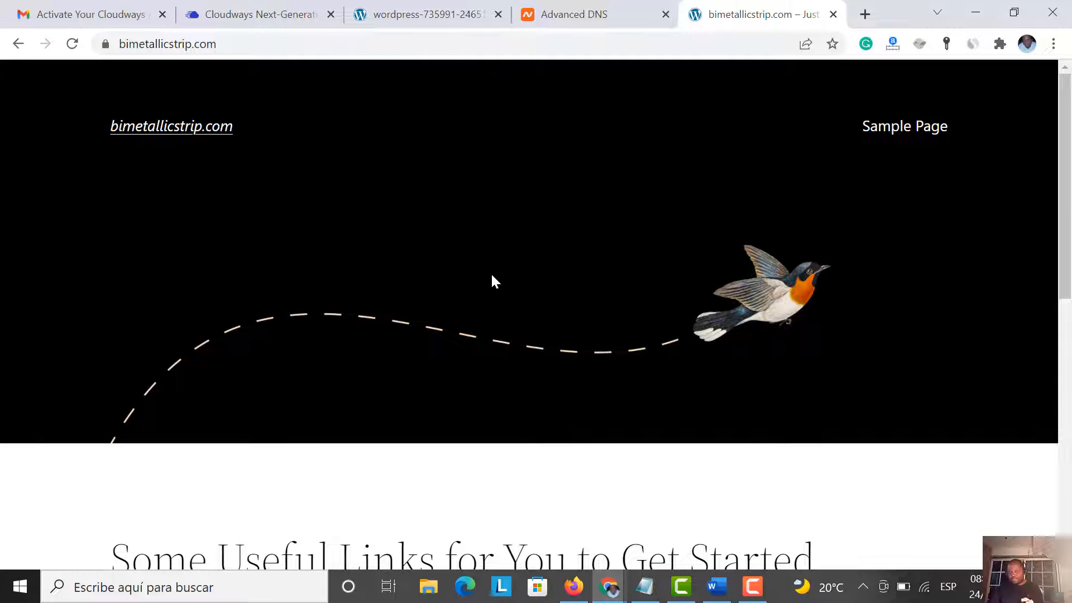
{"action": "scroll", "coordinate": [493, 279], "scroll_direction": "down", "scroll_amount": 5}
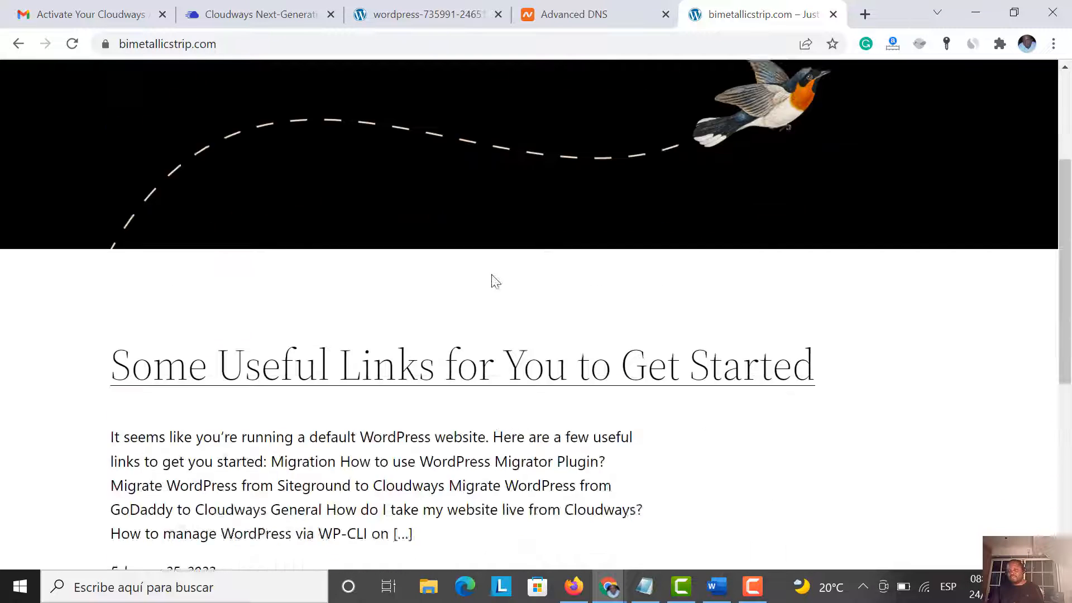